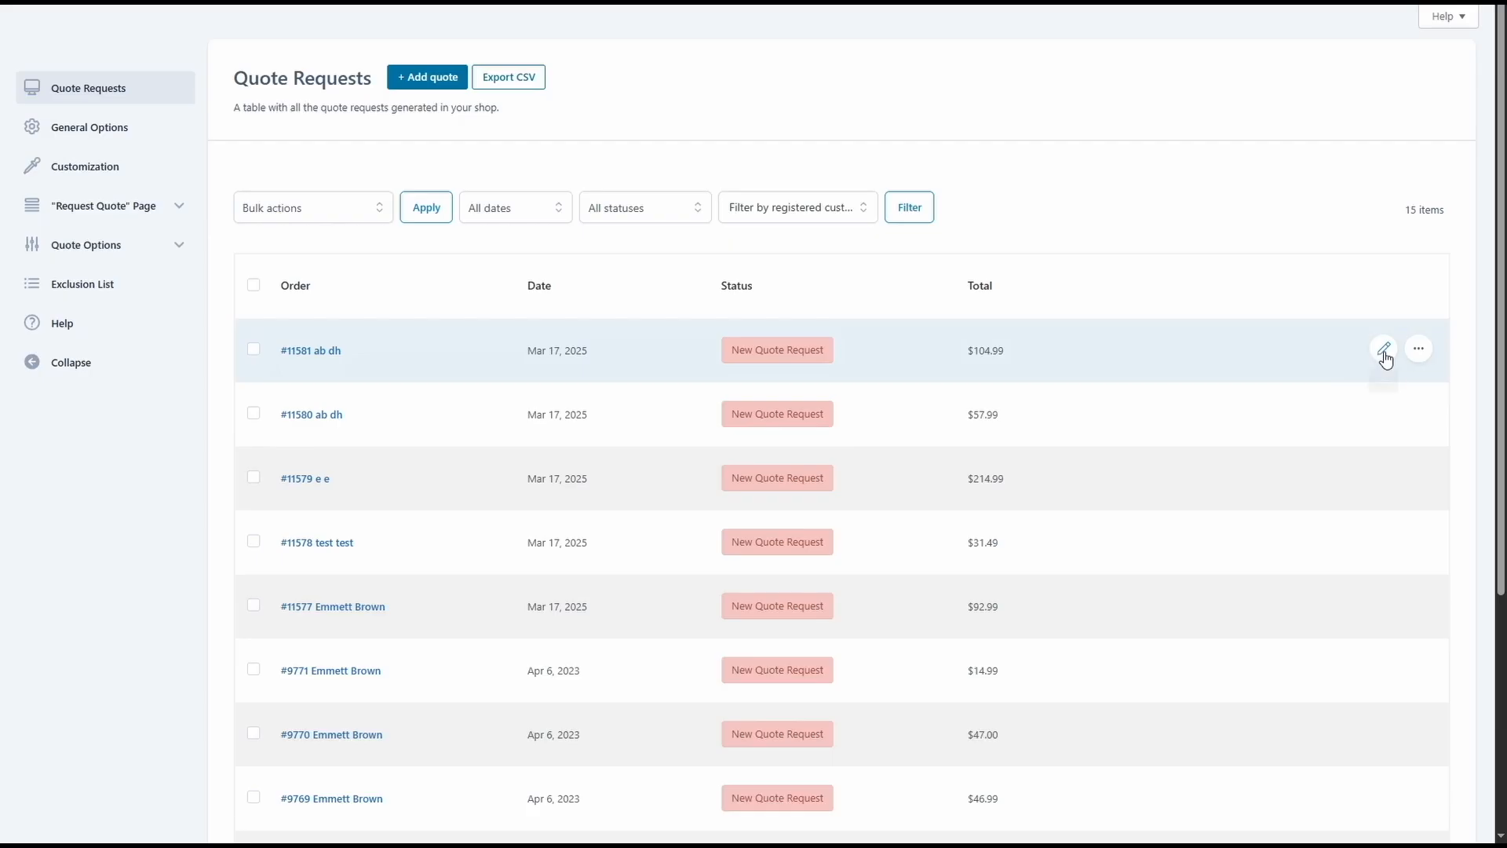
# Review the first quote request's status actions, the bulk actions, and the date, status and customer filters in the quote requests list.
pyautogui.click(1418, 349)
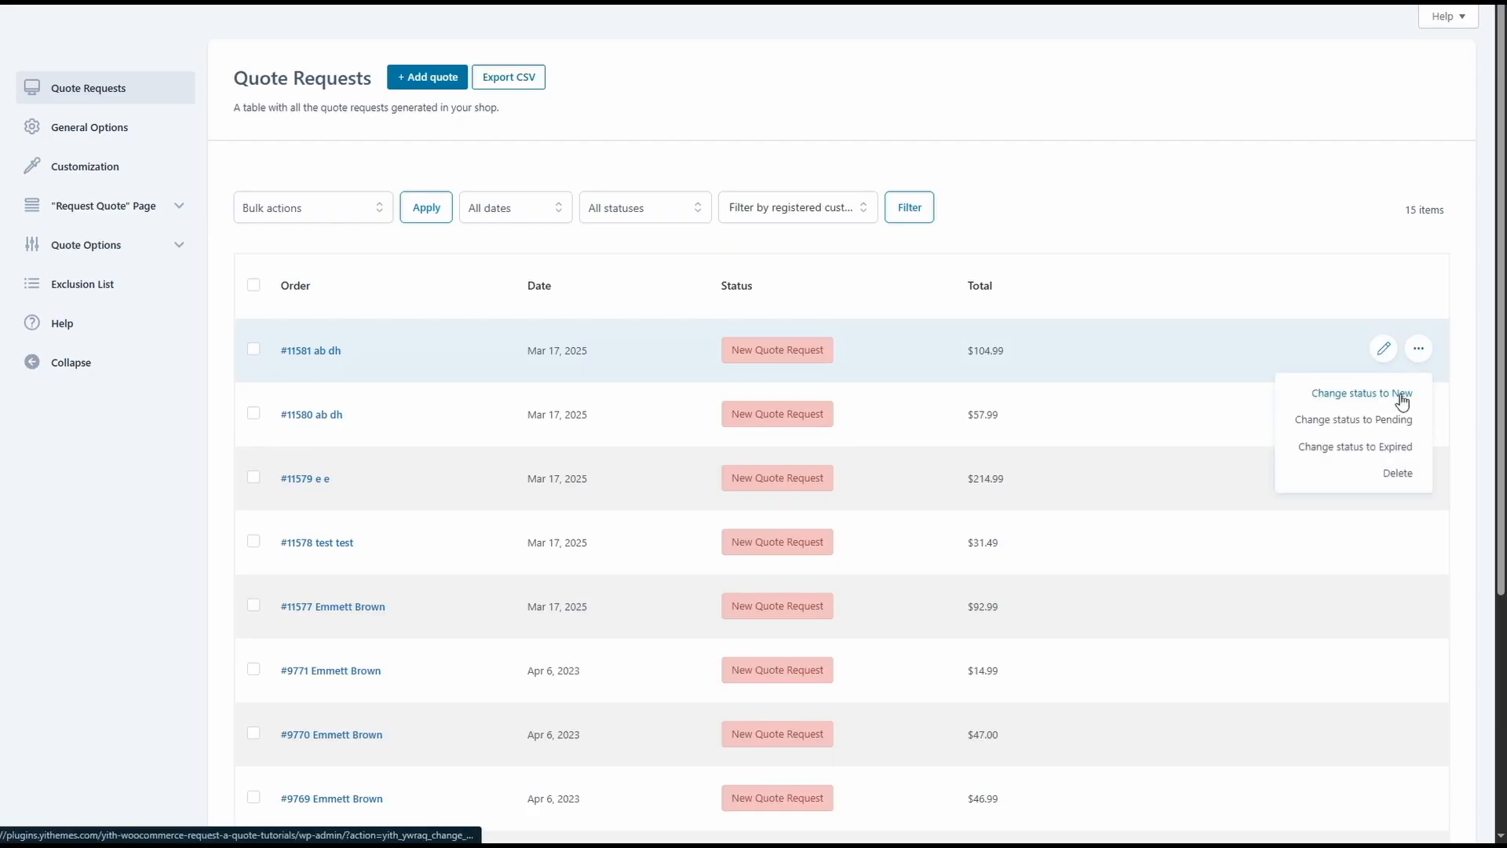
pyautogui.click(1426, 350)
pyautogui.click(313, 208)
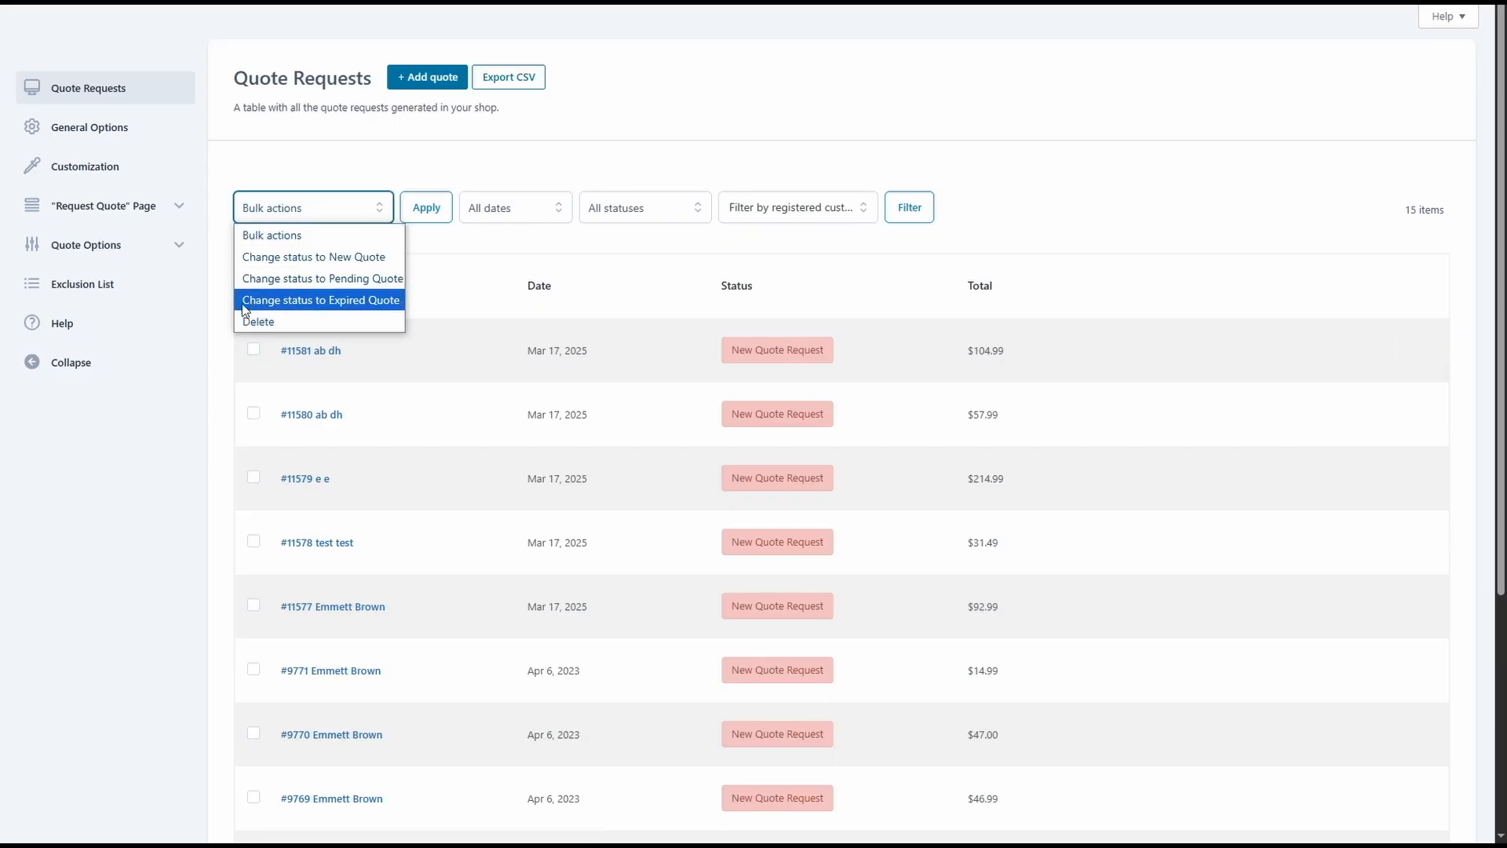
pyautogui.click(307, 206)
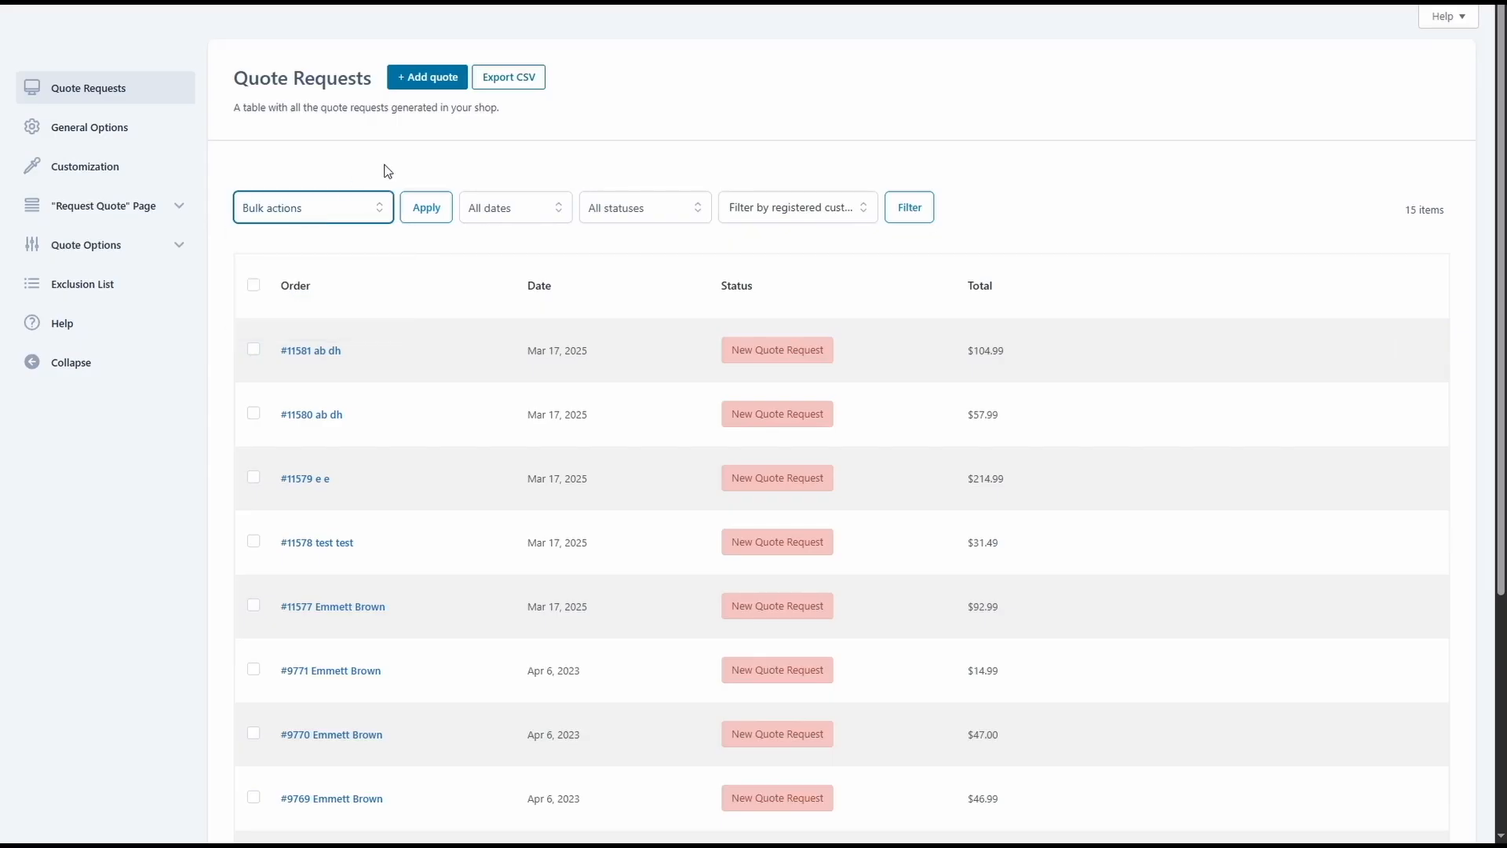
pyautogui.click(508, 208)
pyautogui.click(528, 185)
pyautogui.click(665, 207)
pyautogui.click(663, 212)
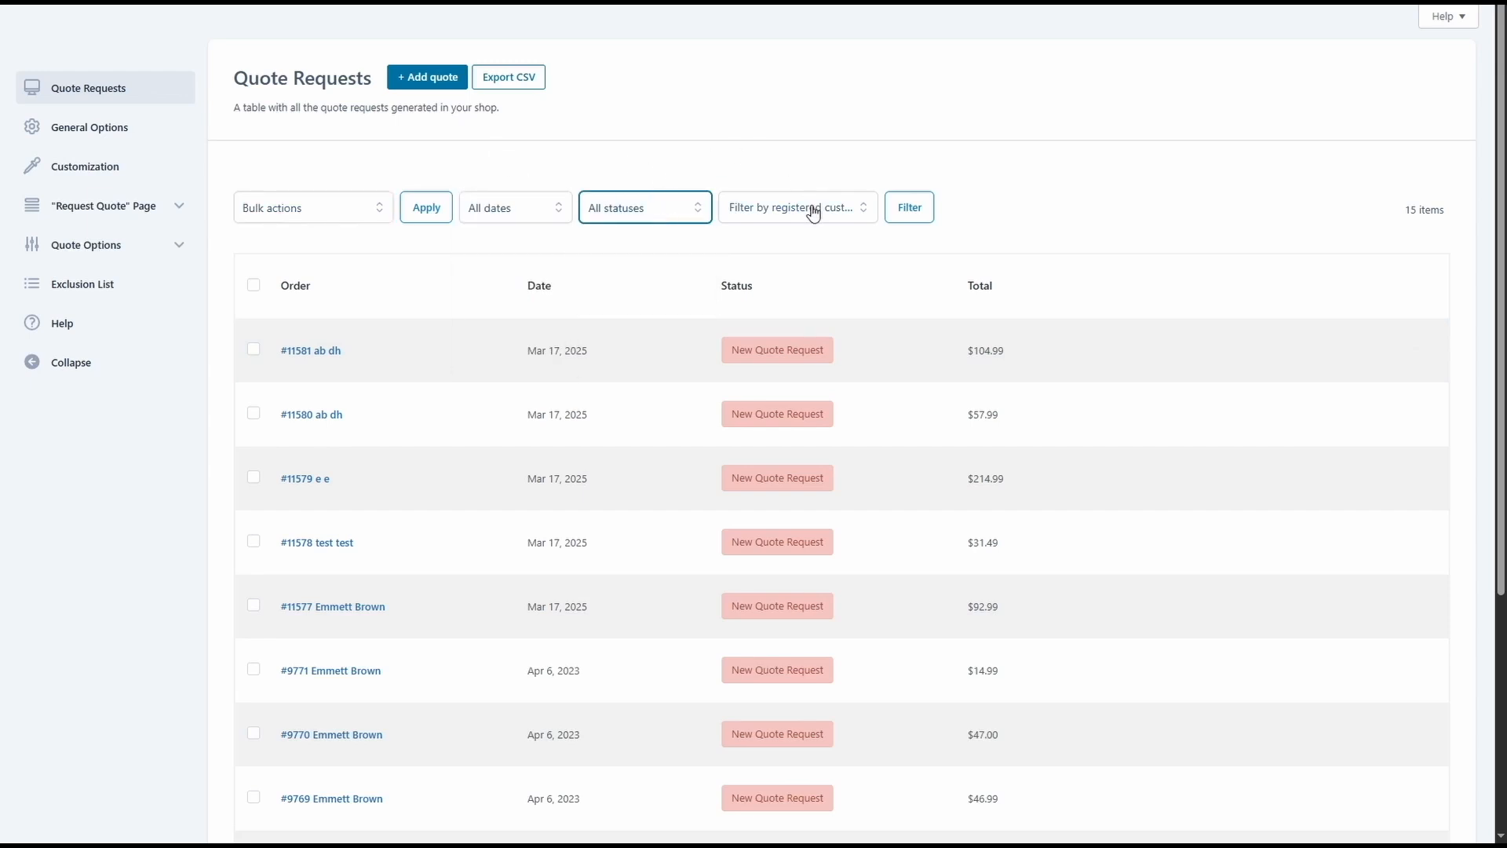
pyautogui.moveTo(1261, 355)
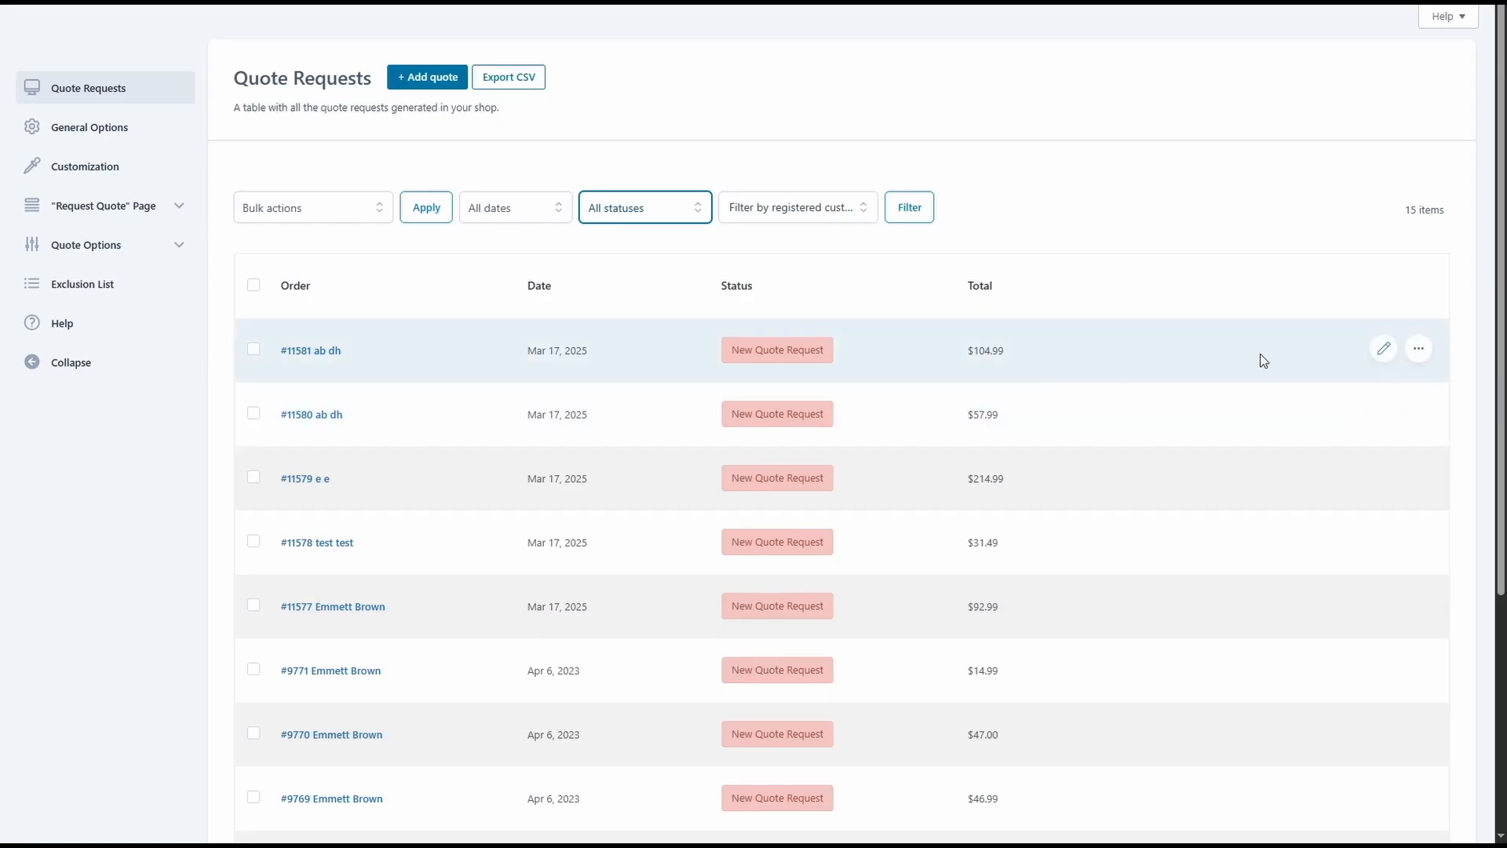
# Open the first quote request for editing and review the customer's request, email text, attachment and expiry date options.
pyautogui.click(1385, 351)
pyautogui.scroll(-7, 1392, 418)
pyautogui.scroll(-14, 1392, 418)
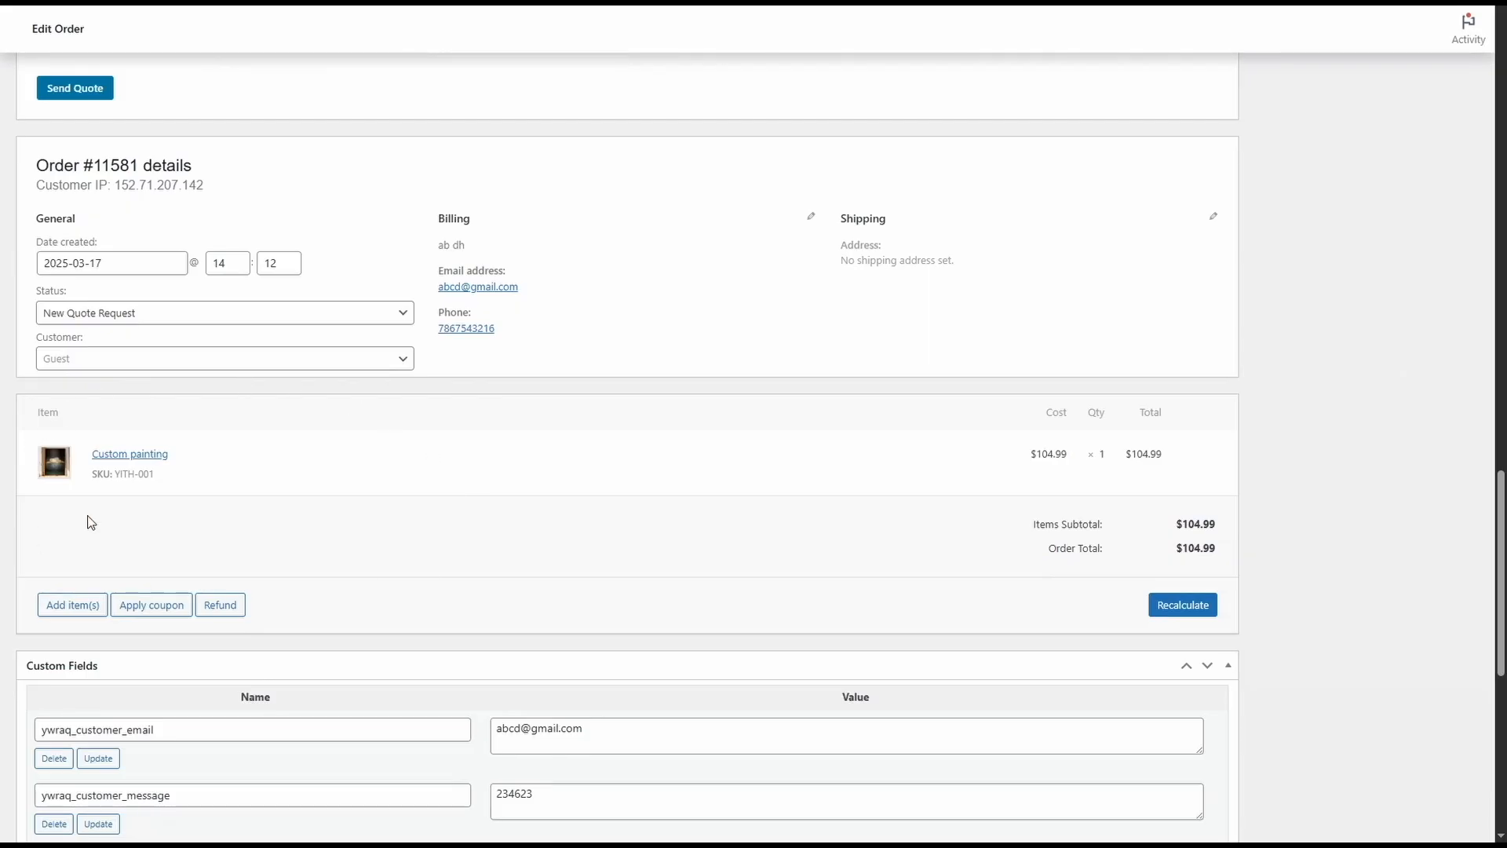
pyautogui.scroll(9, 293, 514)
pyautogui.scroll(15, 293, 514)
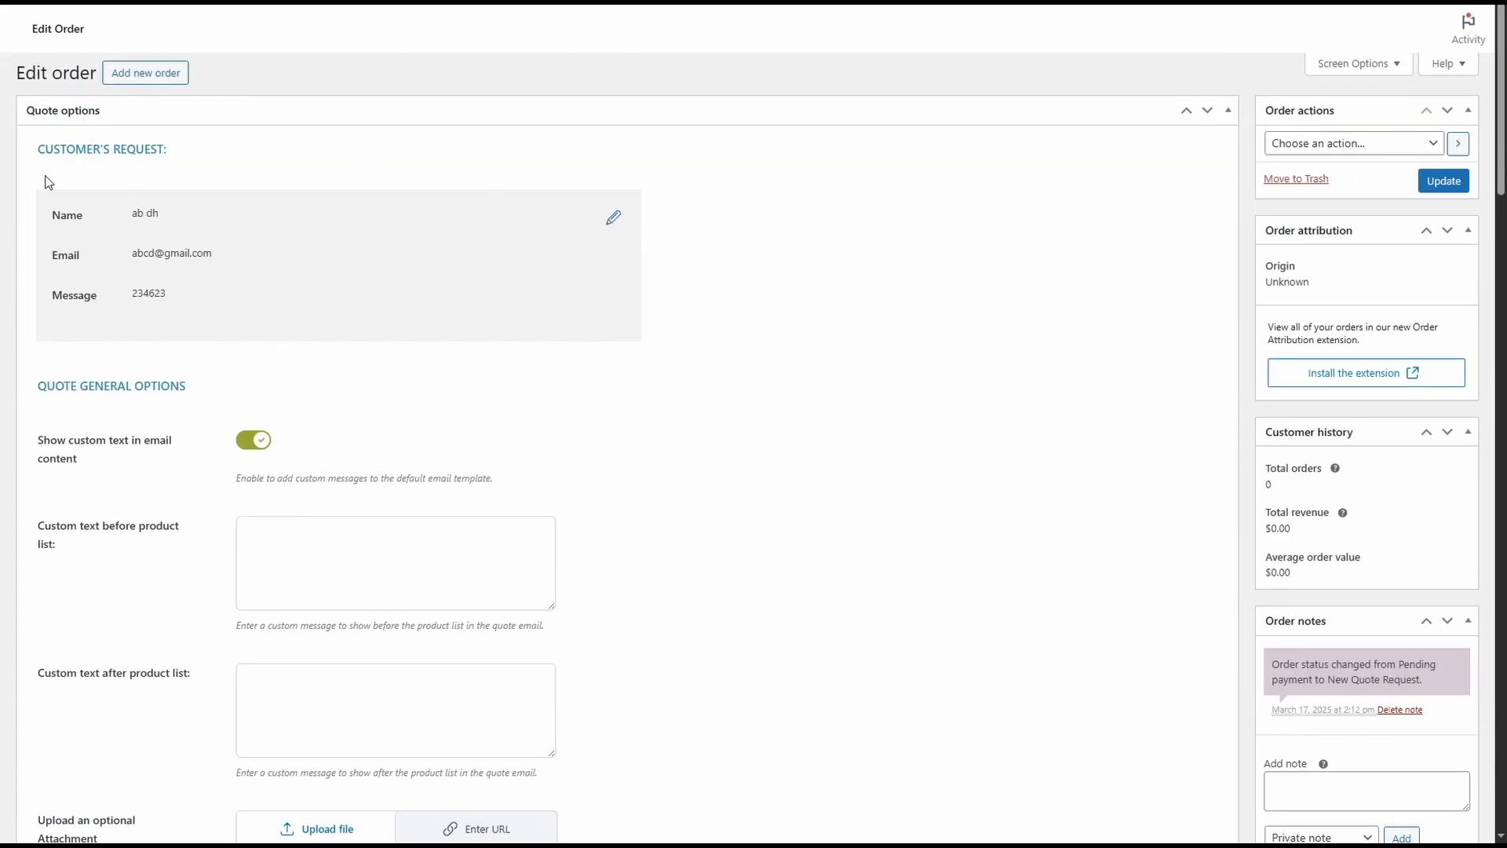
pyautogui.scroll(-2, 314, 187)
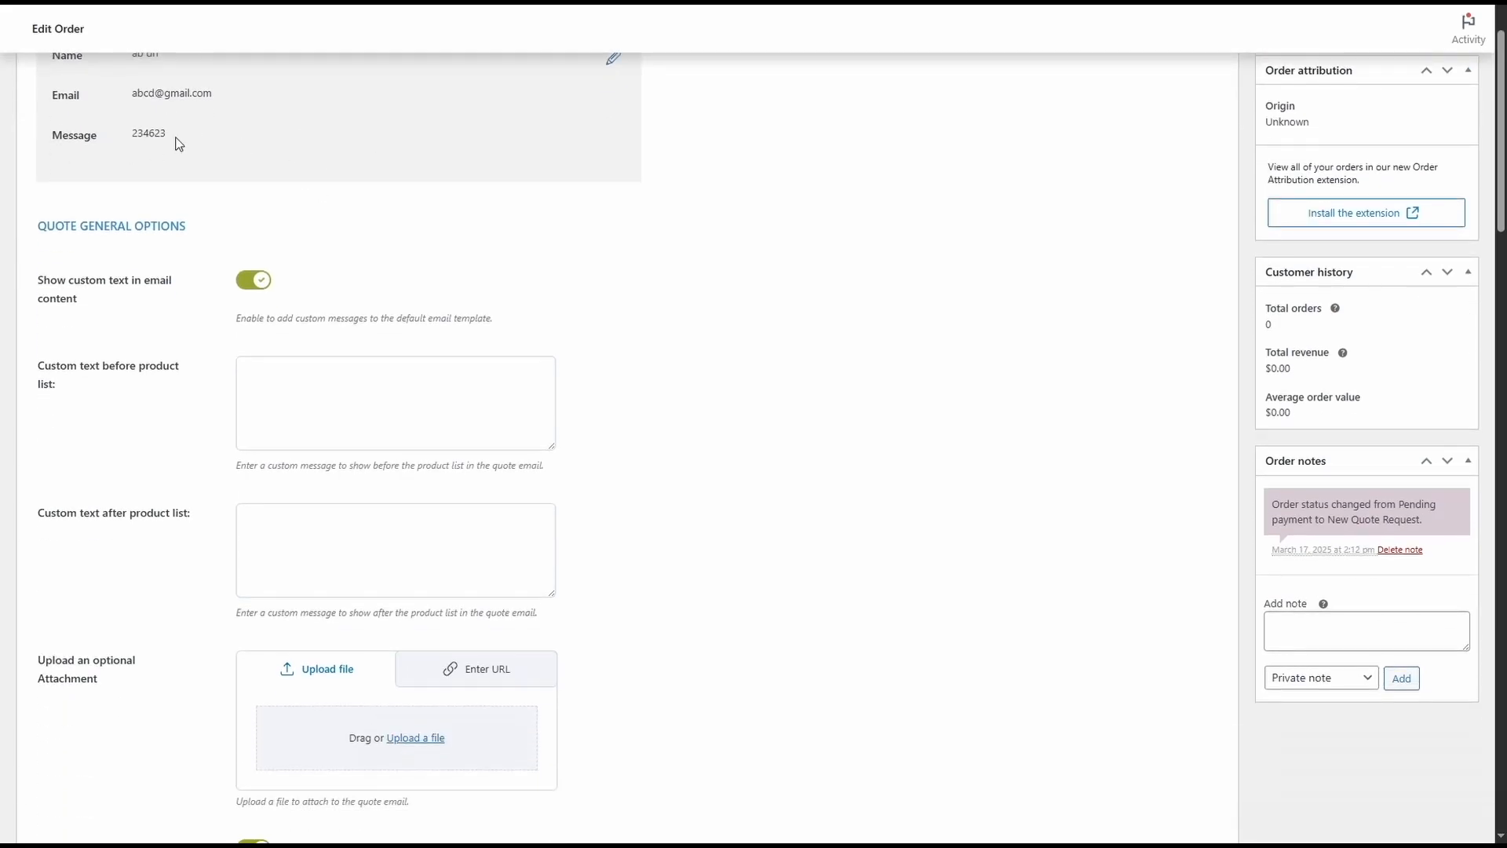
pyautogui.scroll(-1, 257, 204)
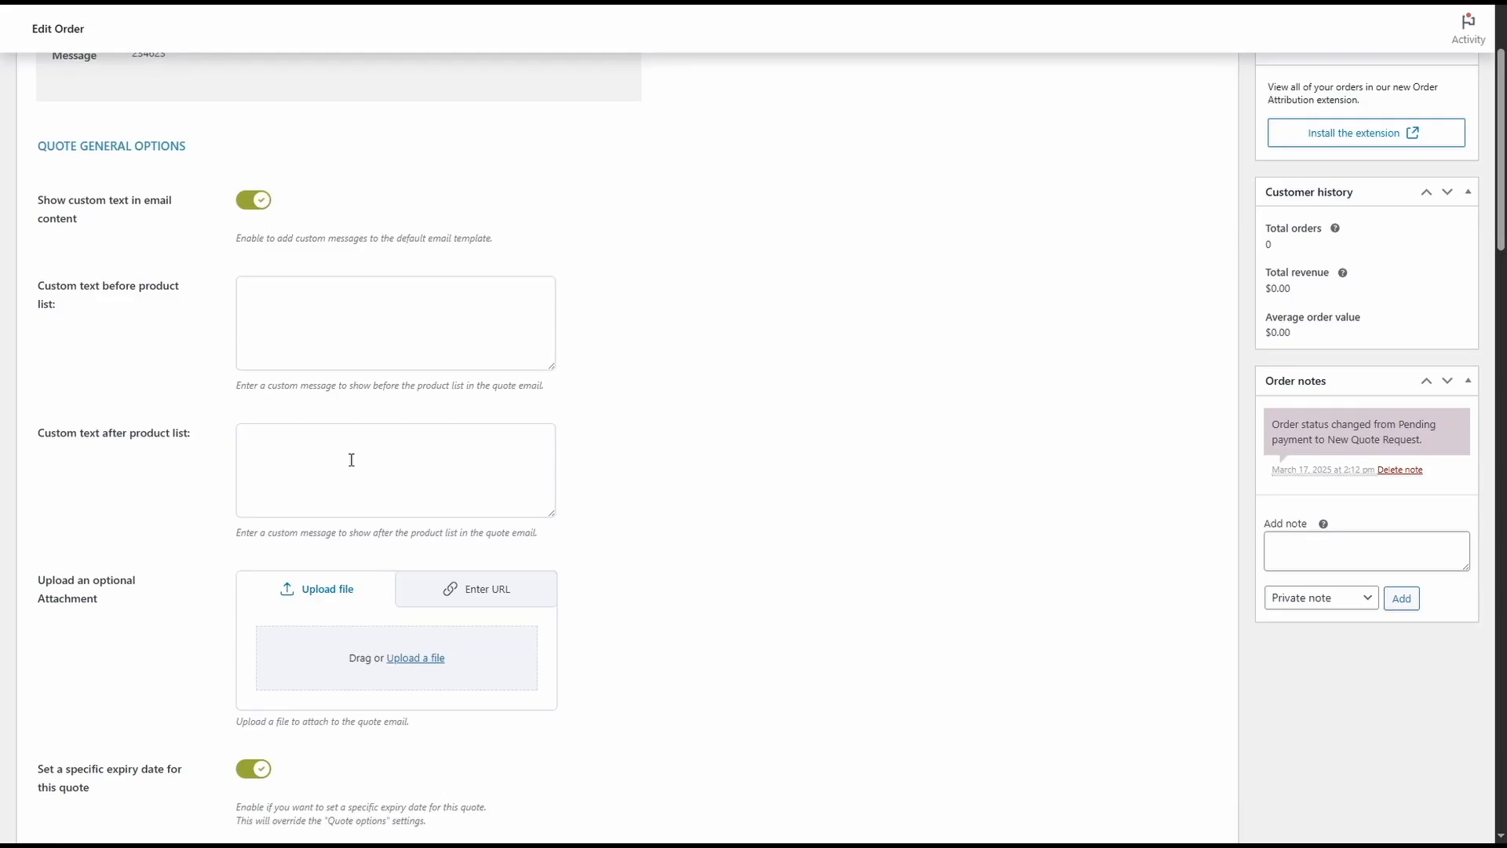
pyautogui.scroll(-6, 351, 459)
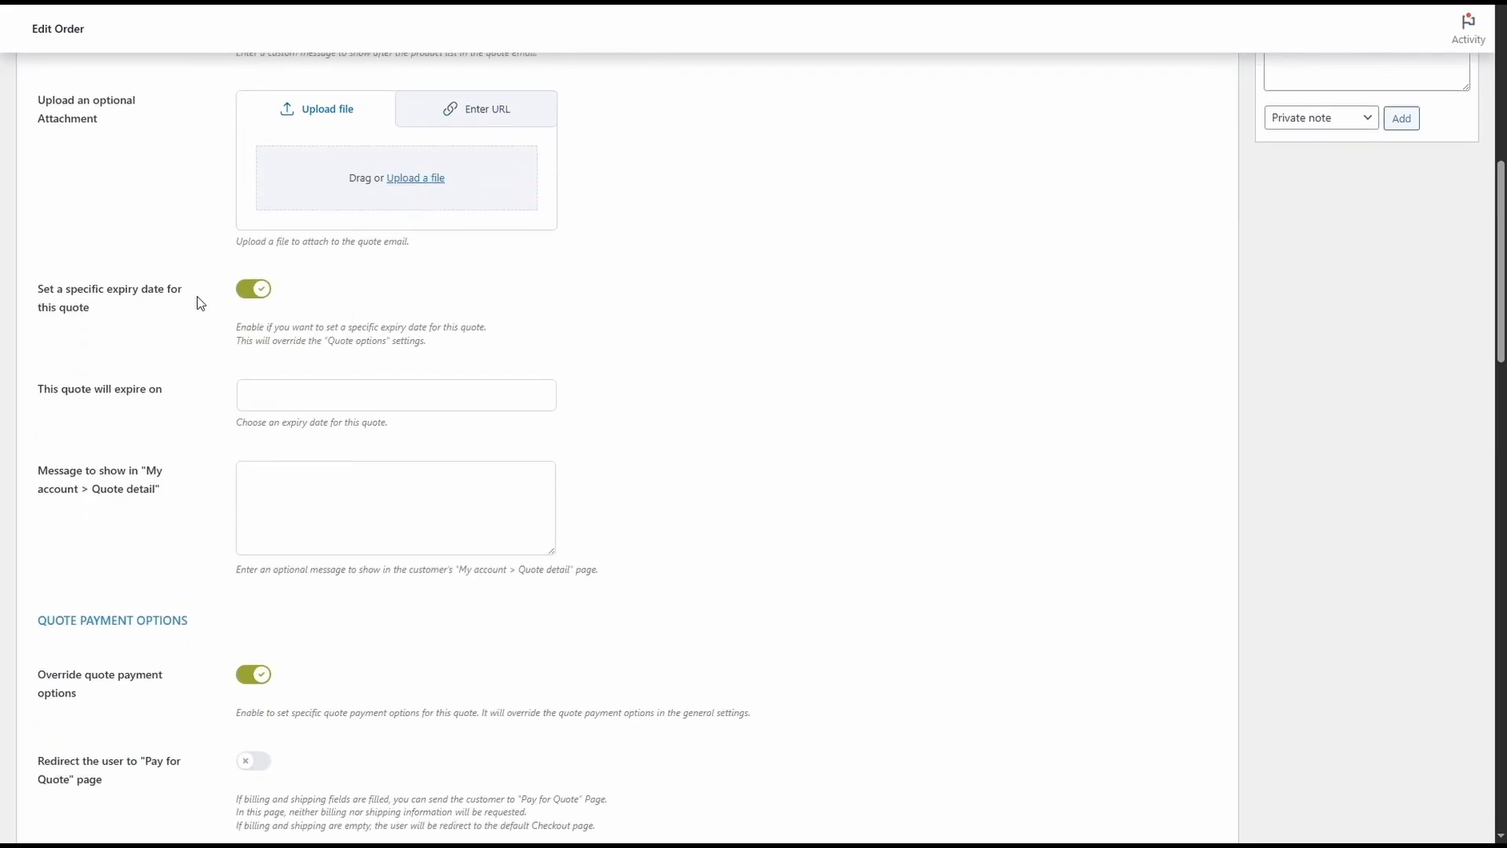
pyautogui.click(284, 402)
pyautogui.click(332, 601)
# Try redirecting the user to the "Pay for Quote" page in the quote payment options and turn it back off.
pyautogui.scroll(-5, 346, 505)
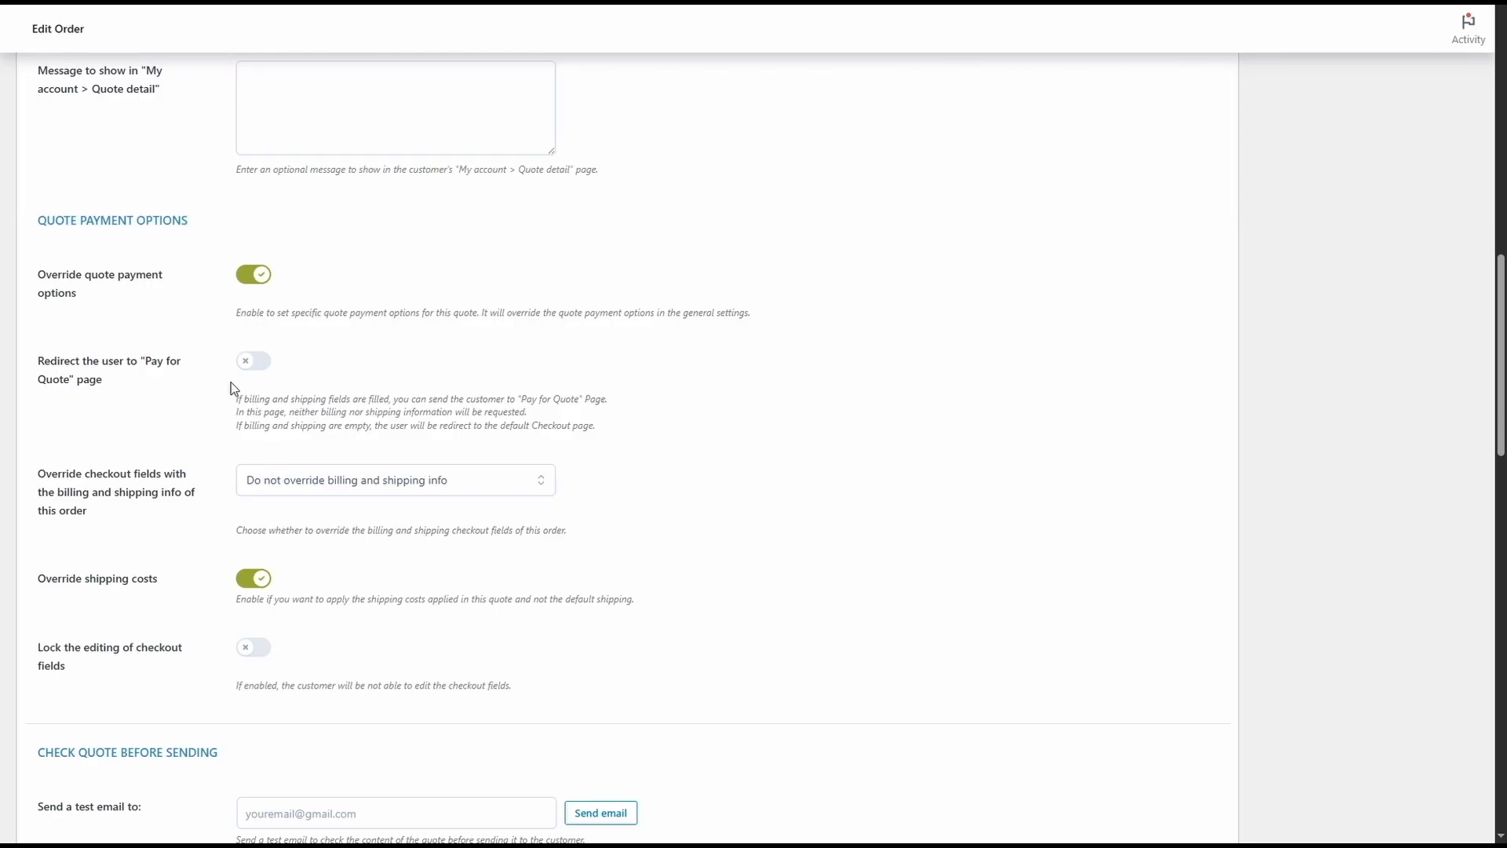
pyautogui.click(254, 367)
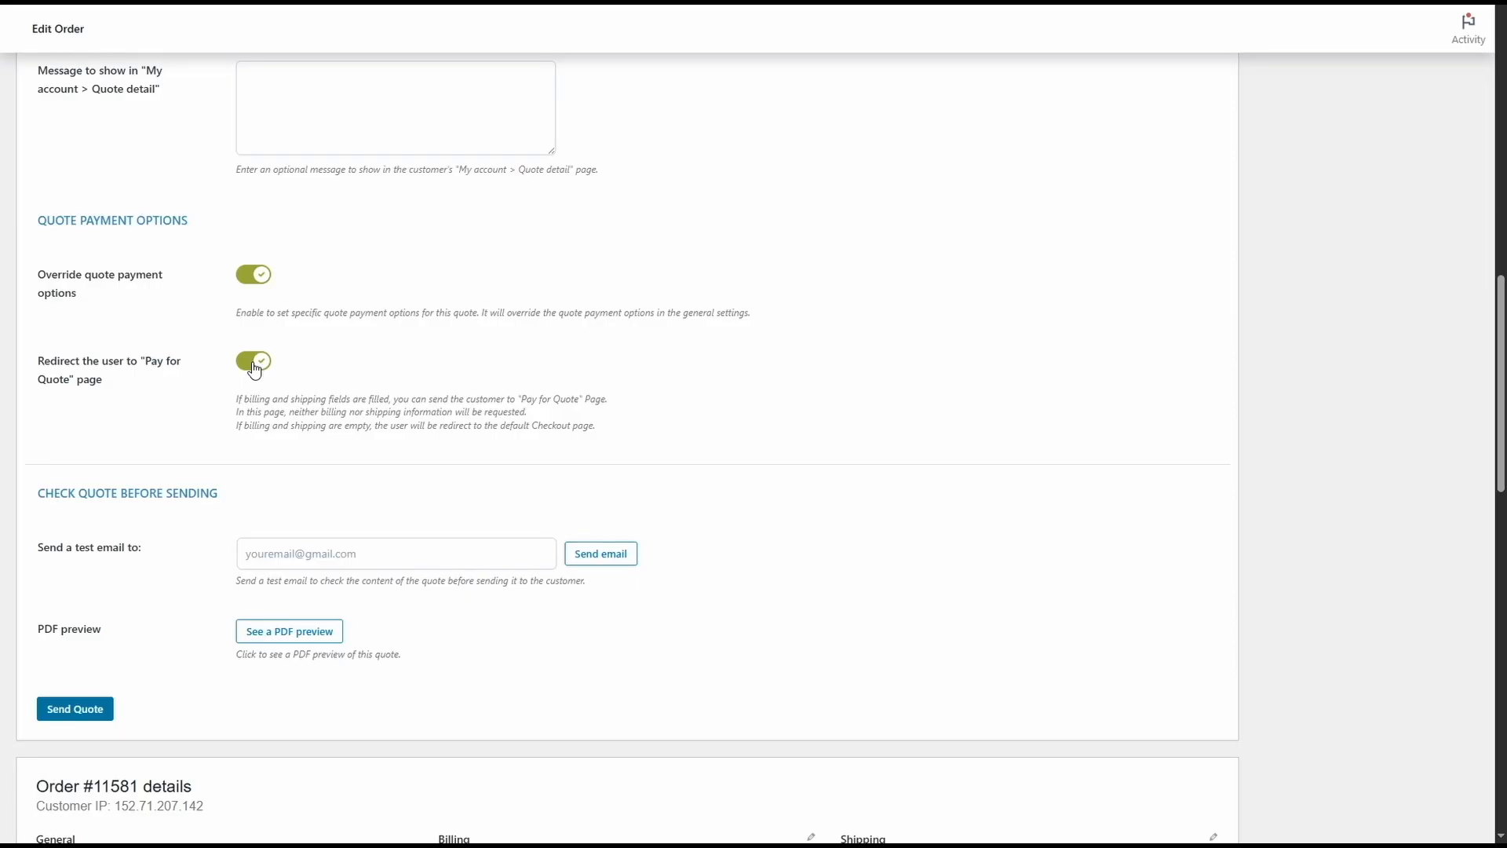
pyautogui.click(254, 366)
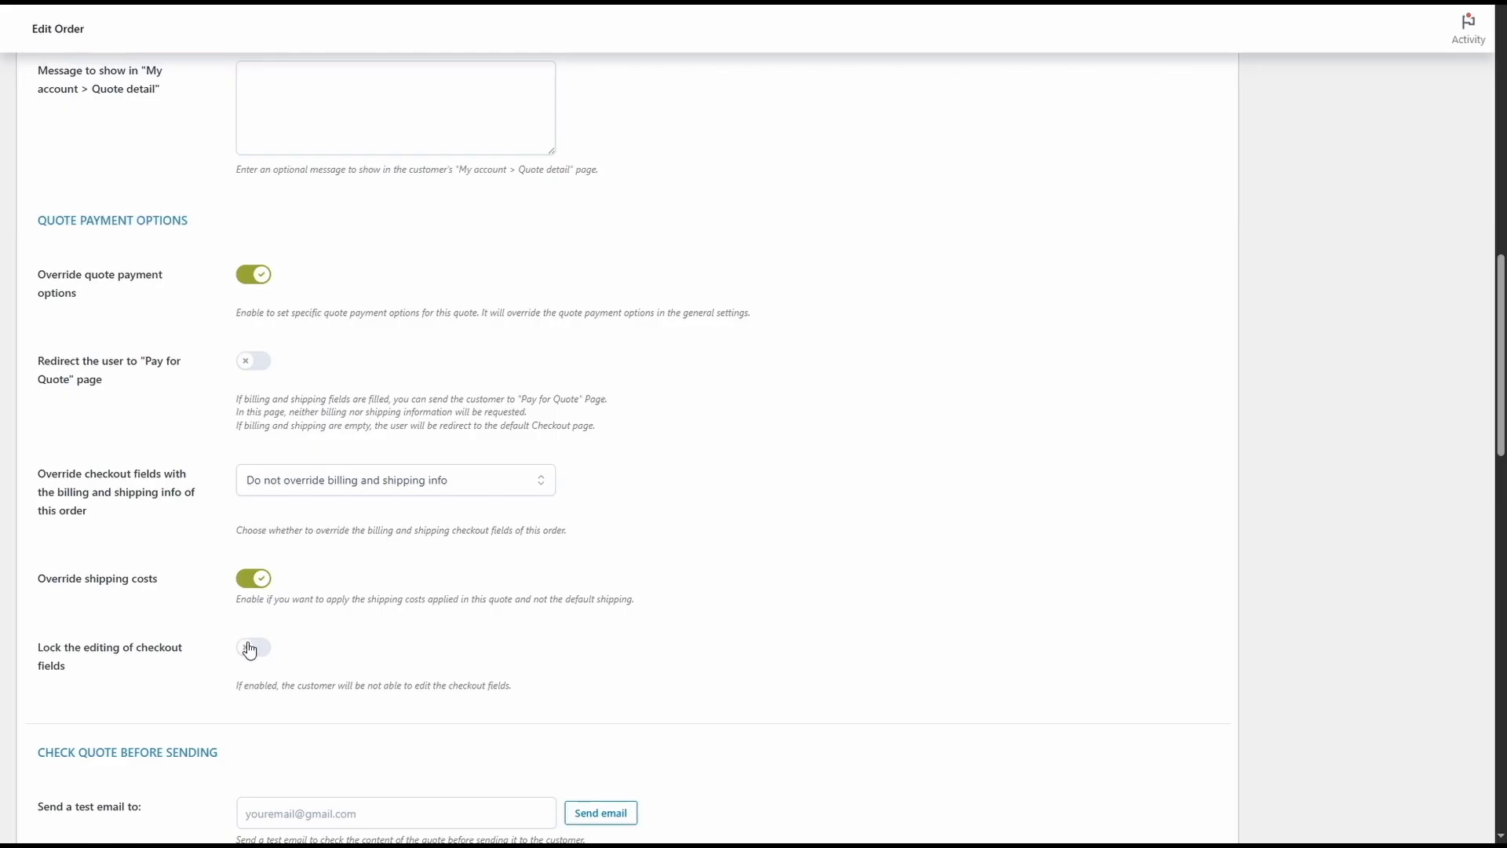
# Edit the Custom painting item in the quote's order details and set its total to 100.
pyautogui.scroll(-4, 249, 650)
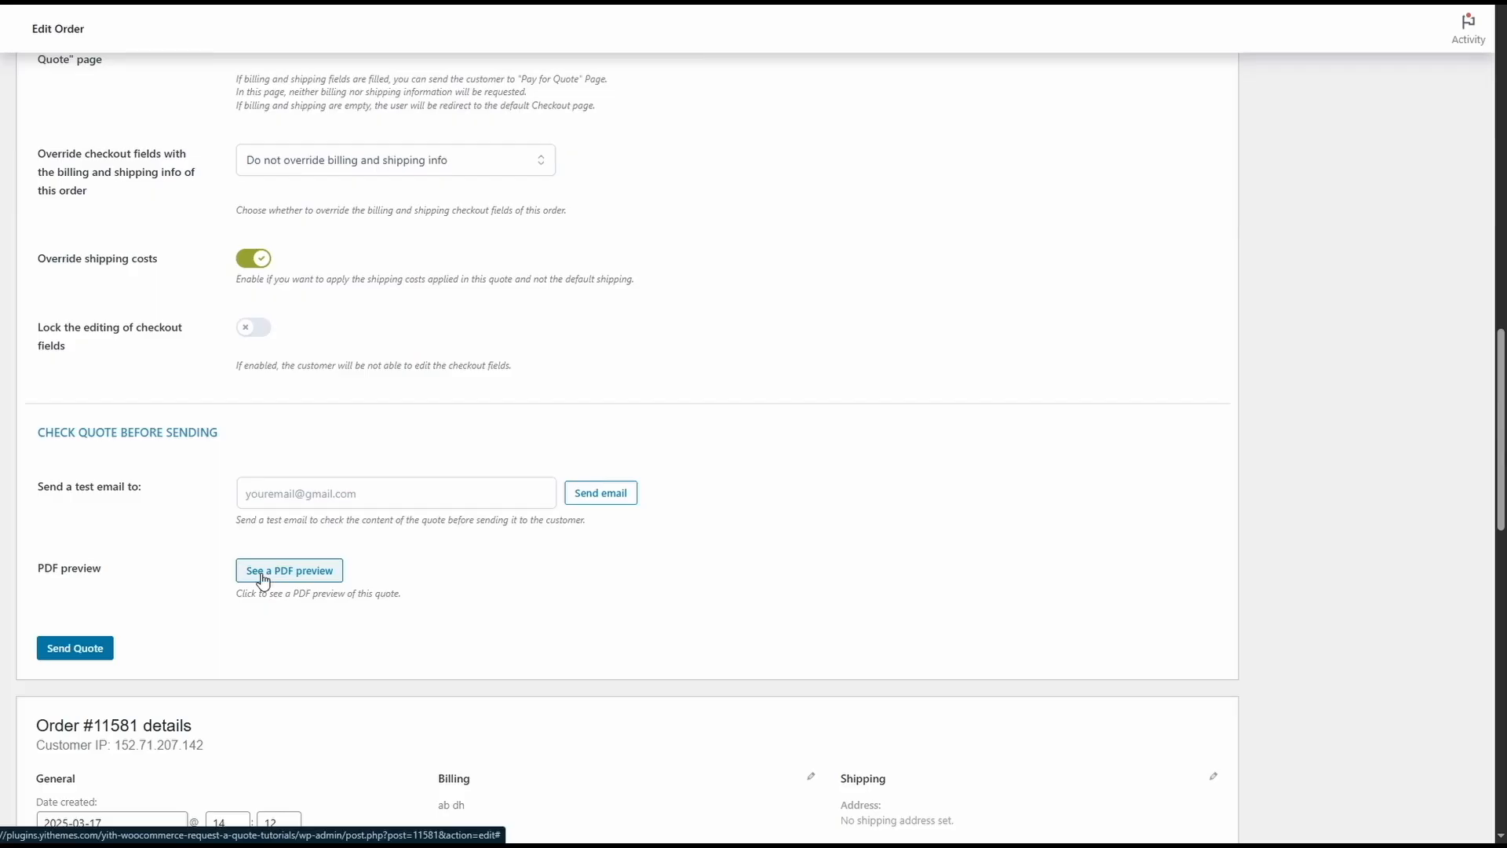
pyautogui.scroll(-2, 259, 573)
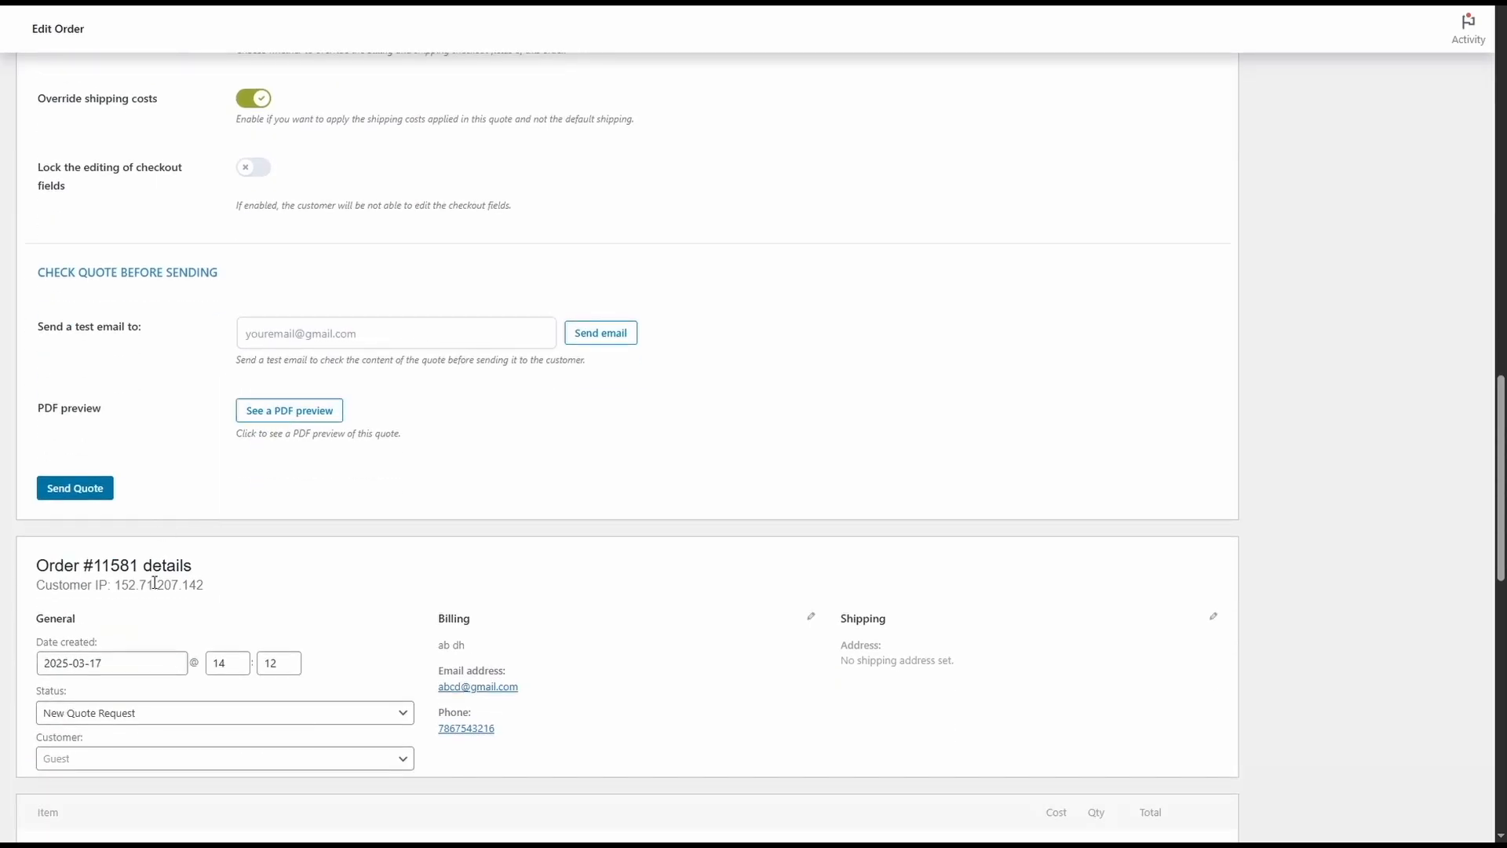
pyautogui.scroll(-6, 165, 573)
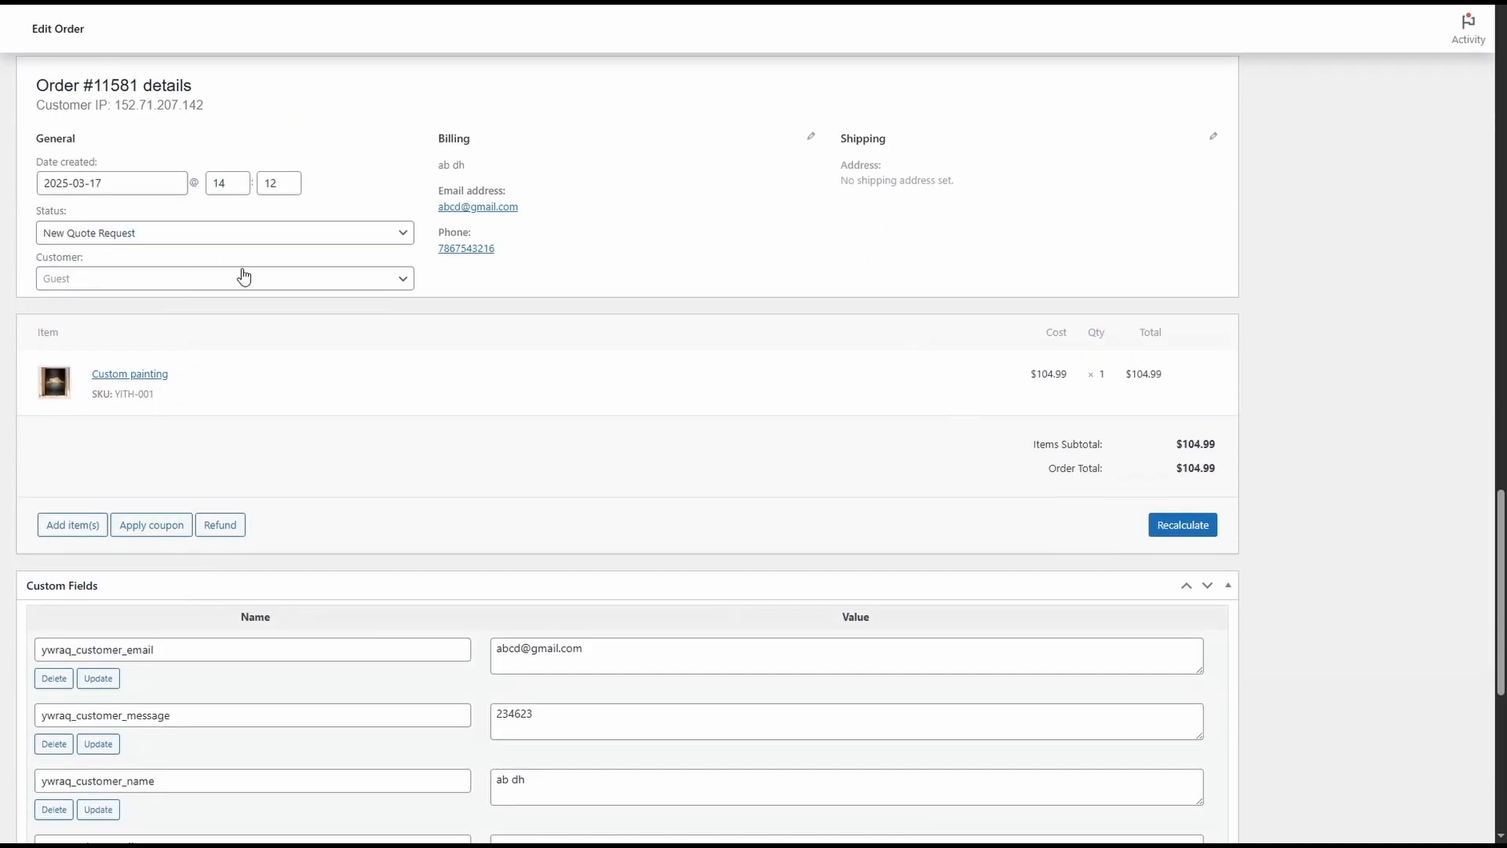
pyautogui.moveTo(226, 388)
pyautogui.click(1188, 374)
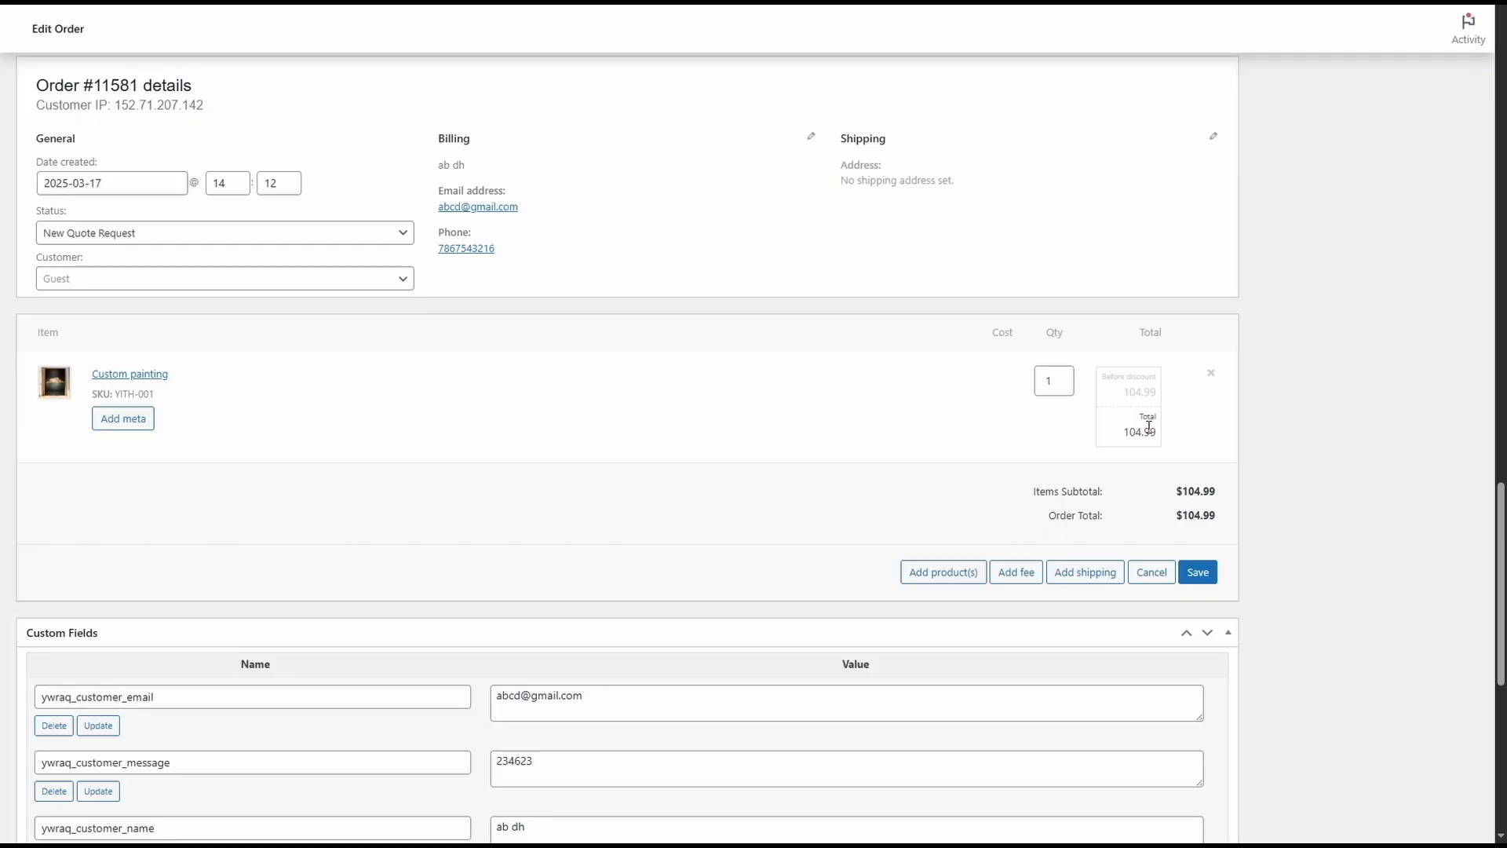
pyautogui.press('BackSpace')
pyautogui.press('BackSpace')
pyautogui.press('BackSpace')
pyautogui.press('BackSpace')
# Add item meta named "RAQ_Special deal" with the value "$4.99 off" to the Custom painting item.
pyautogui.click(123, 419)
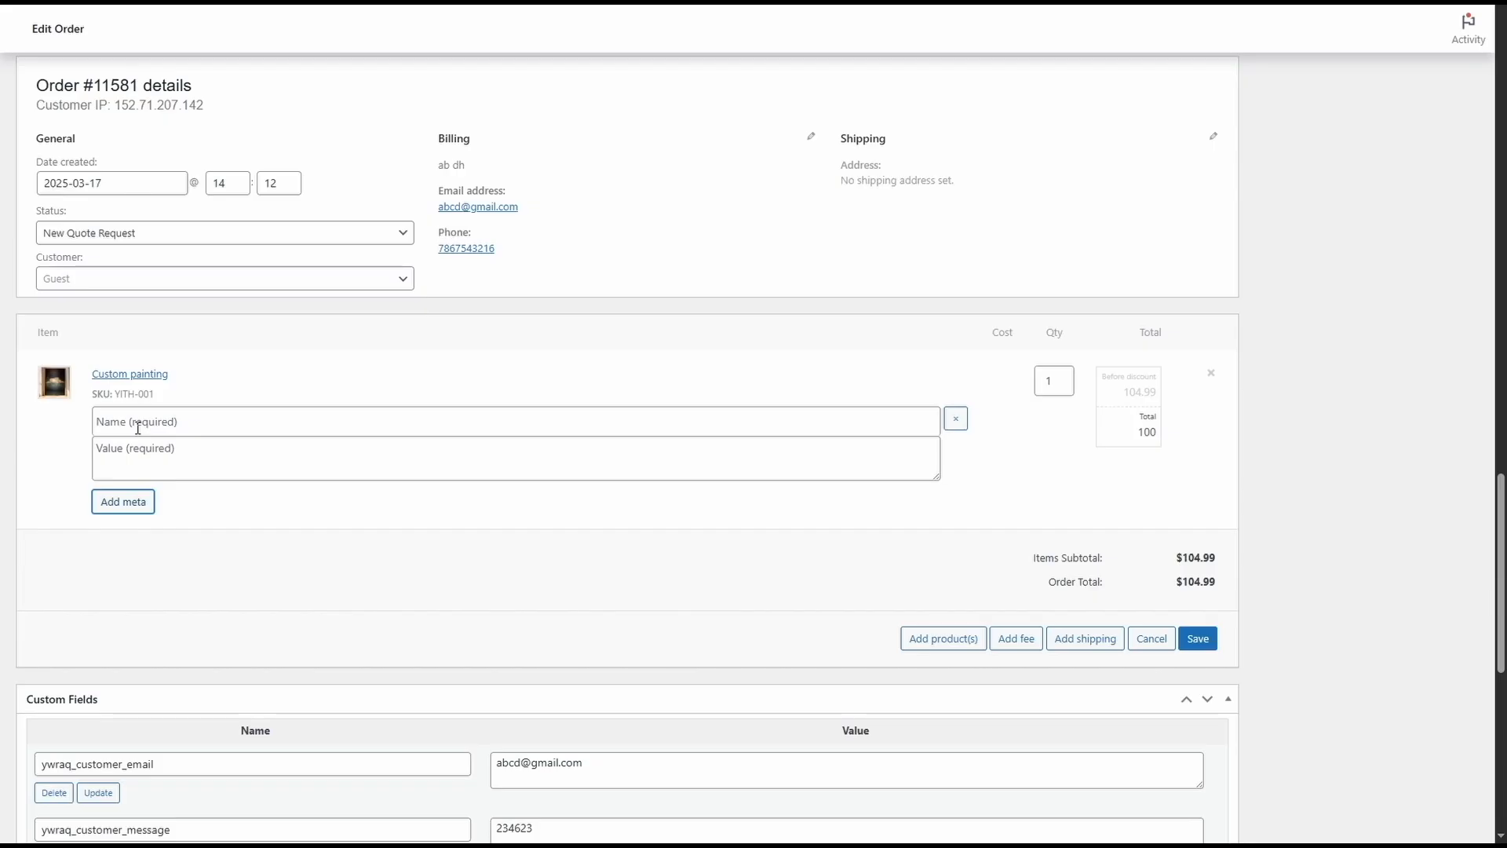
pyautogui.click(137, 428)
pyautogui.write('RAQ_')
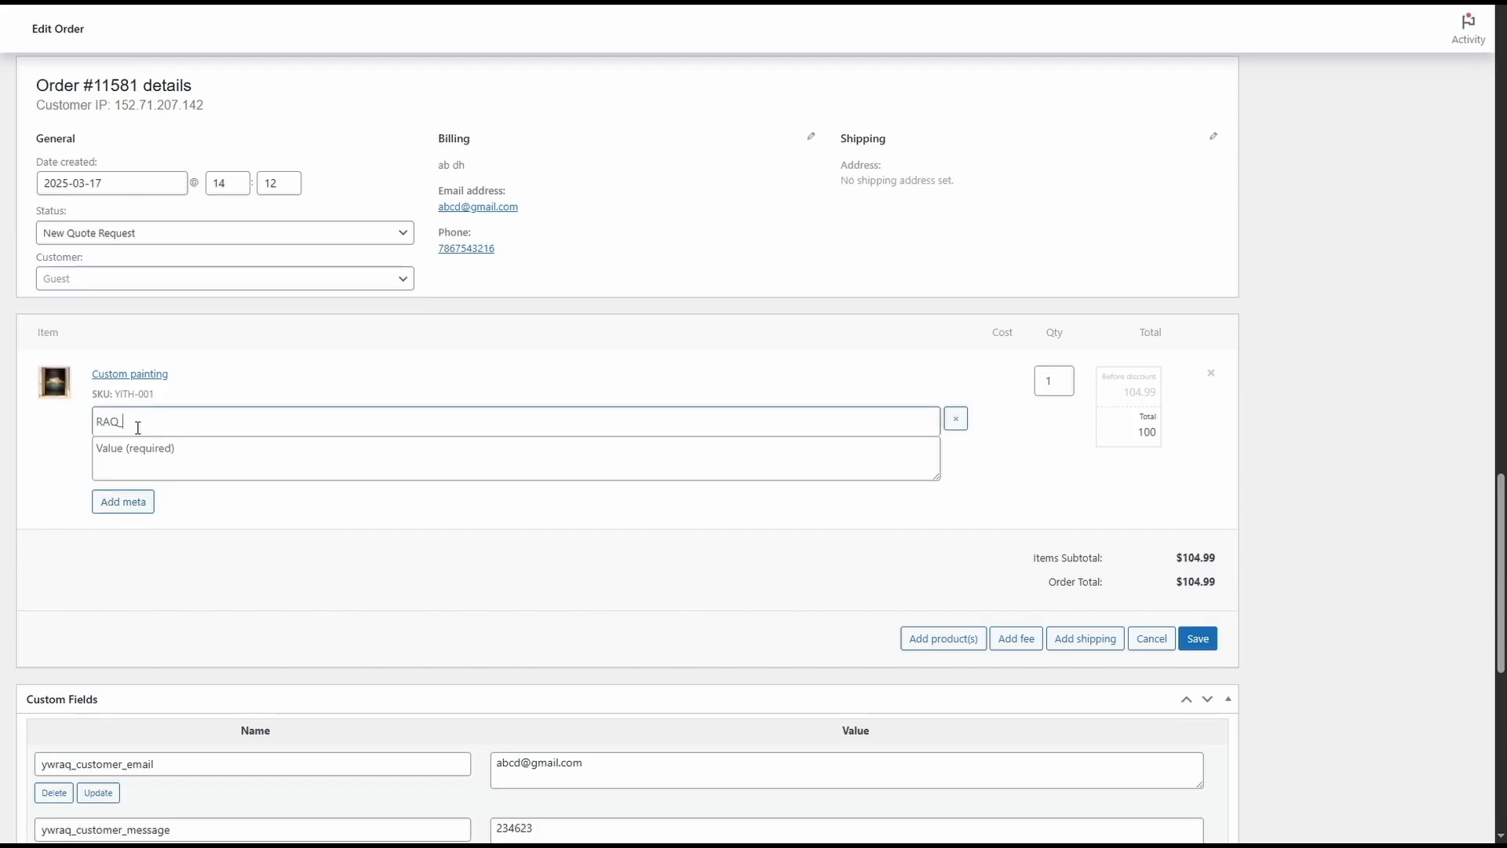
pyautogui.write('Special deal')
pyautogui.click(153, 452)
pyautogui.write('$4.99 off')
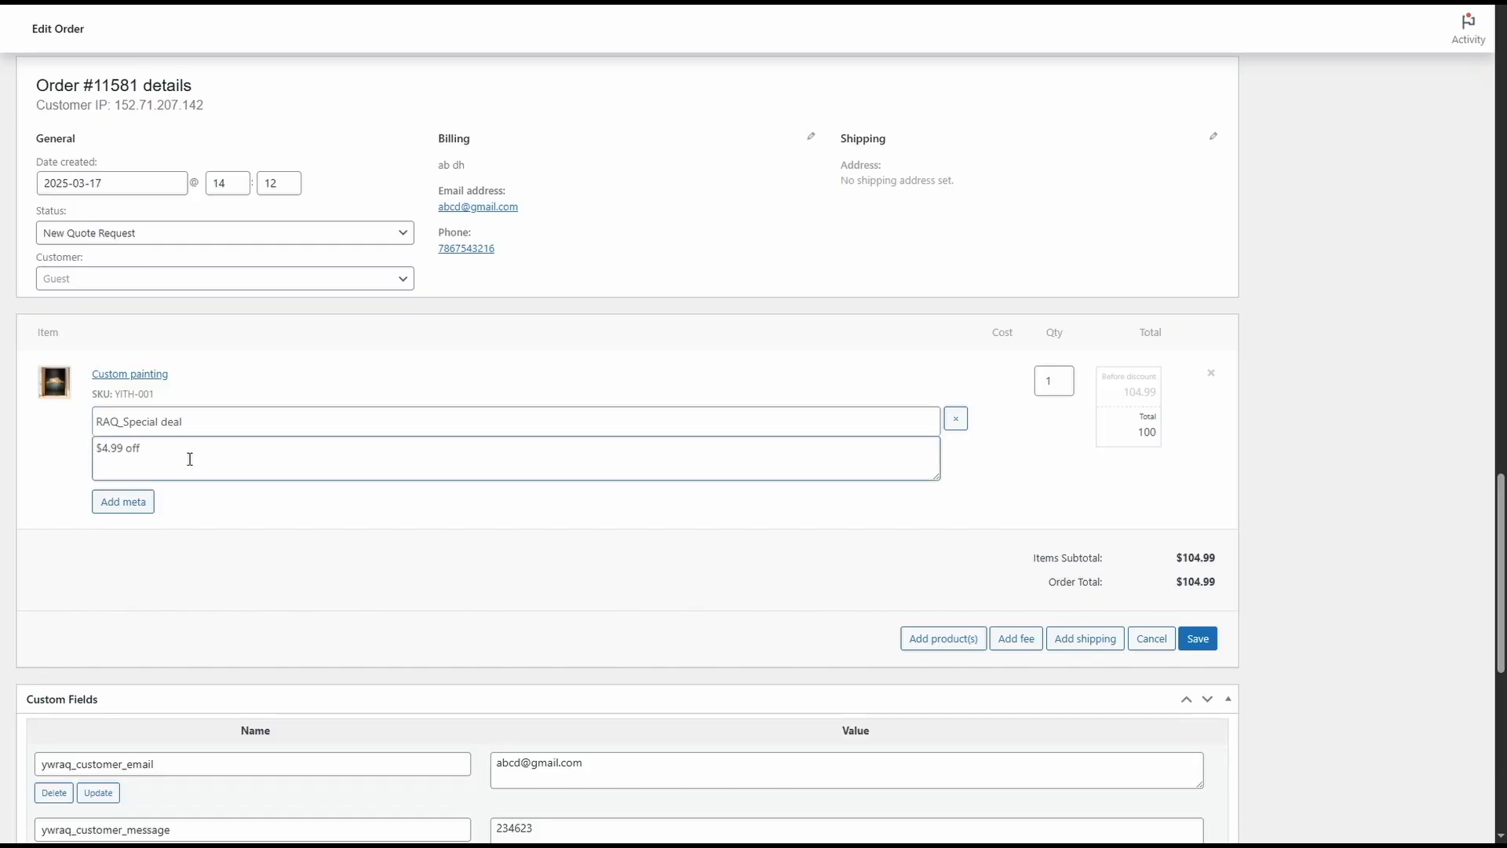
pyautogui.click(278, 502)
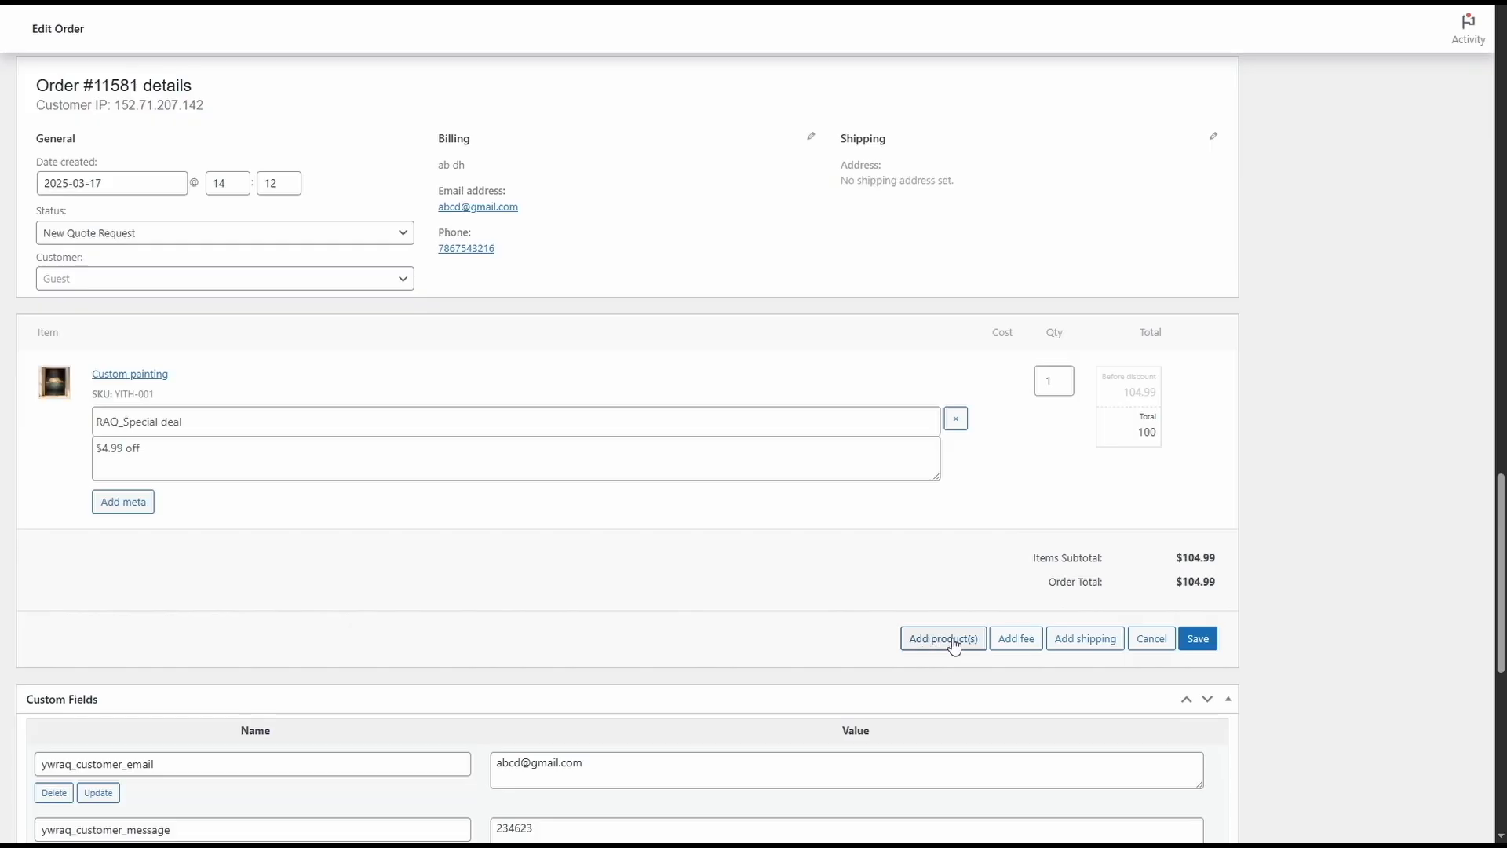
# Add a shipping line using the Free shipping method and save the order item changes.
pyautogui.click(1077, 639)
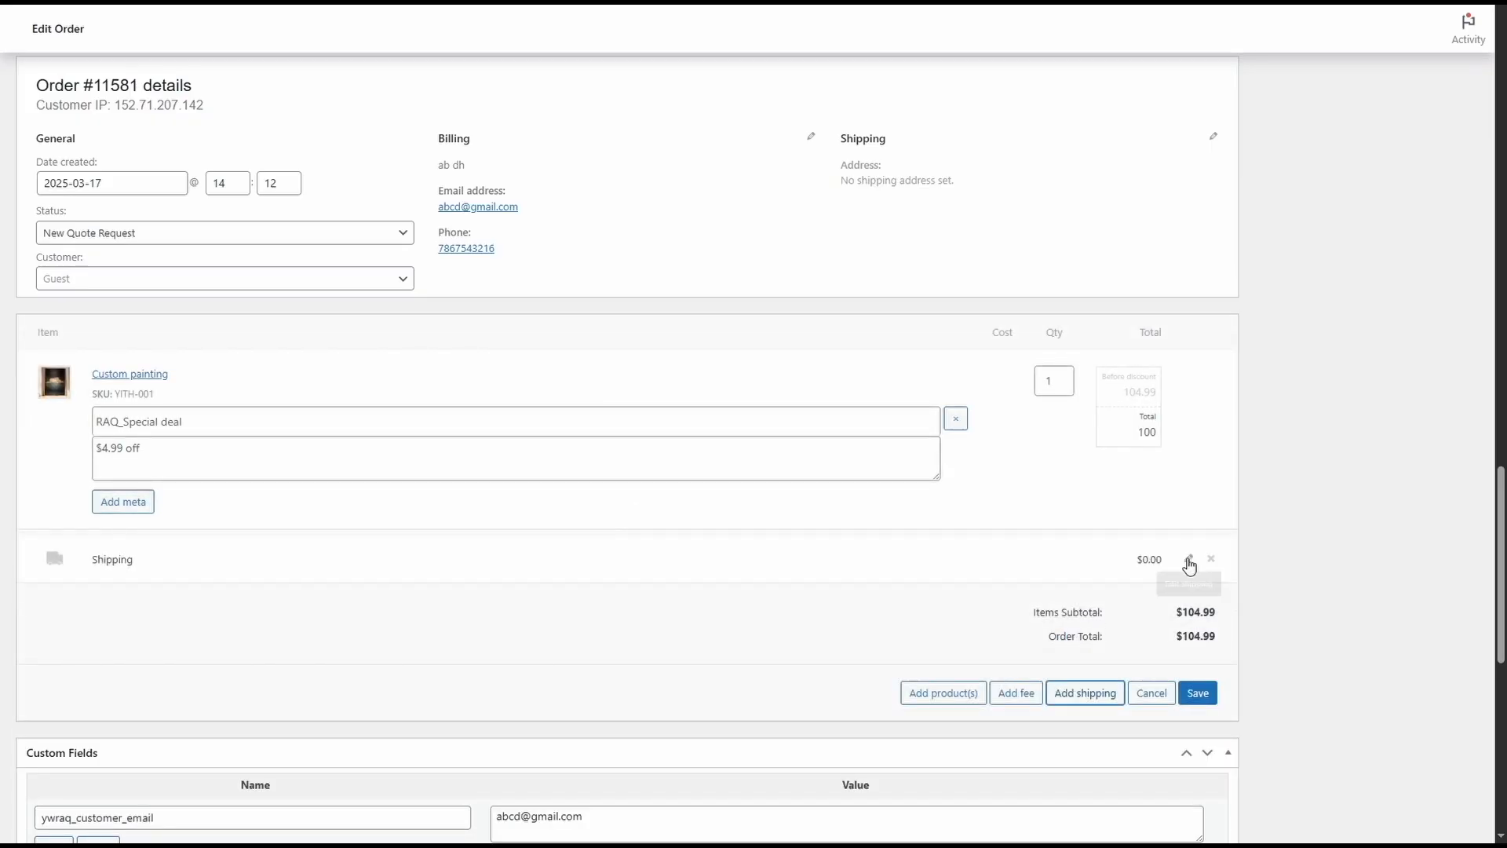
pyautogui.click(1189, 560)
pyautogui.click(519, 597)
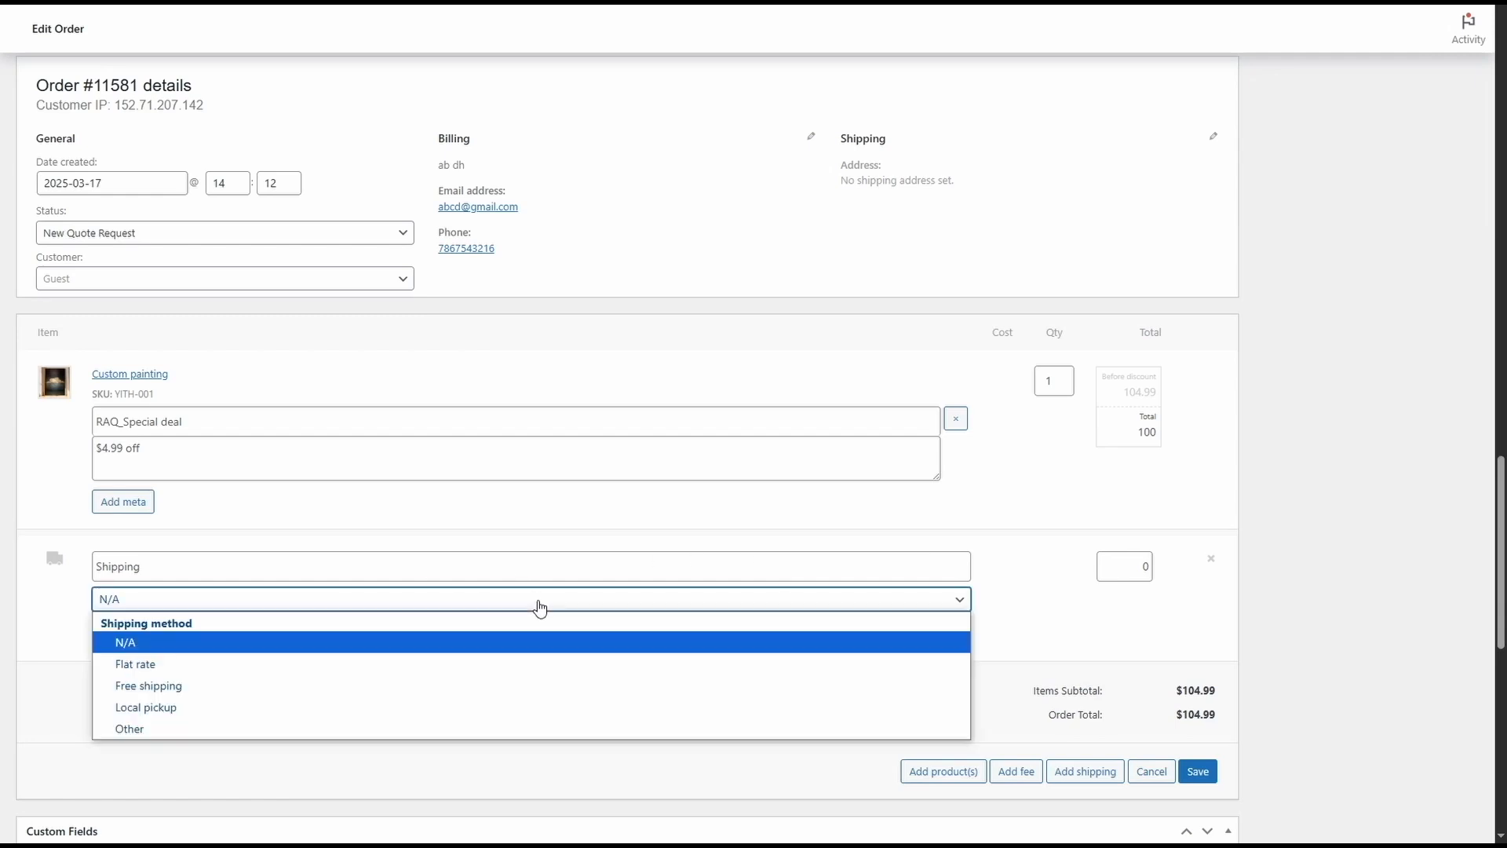
pyautogui.click(488, 687)
pyautogui.click(1197, 771)
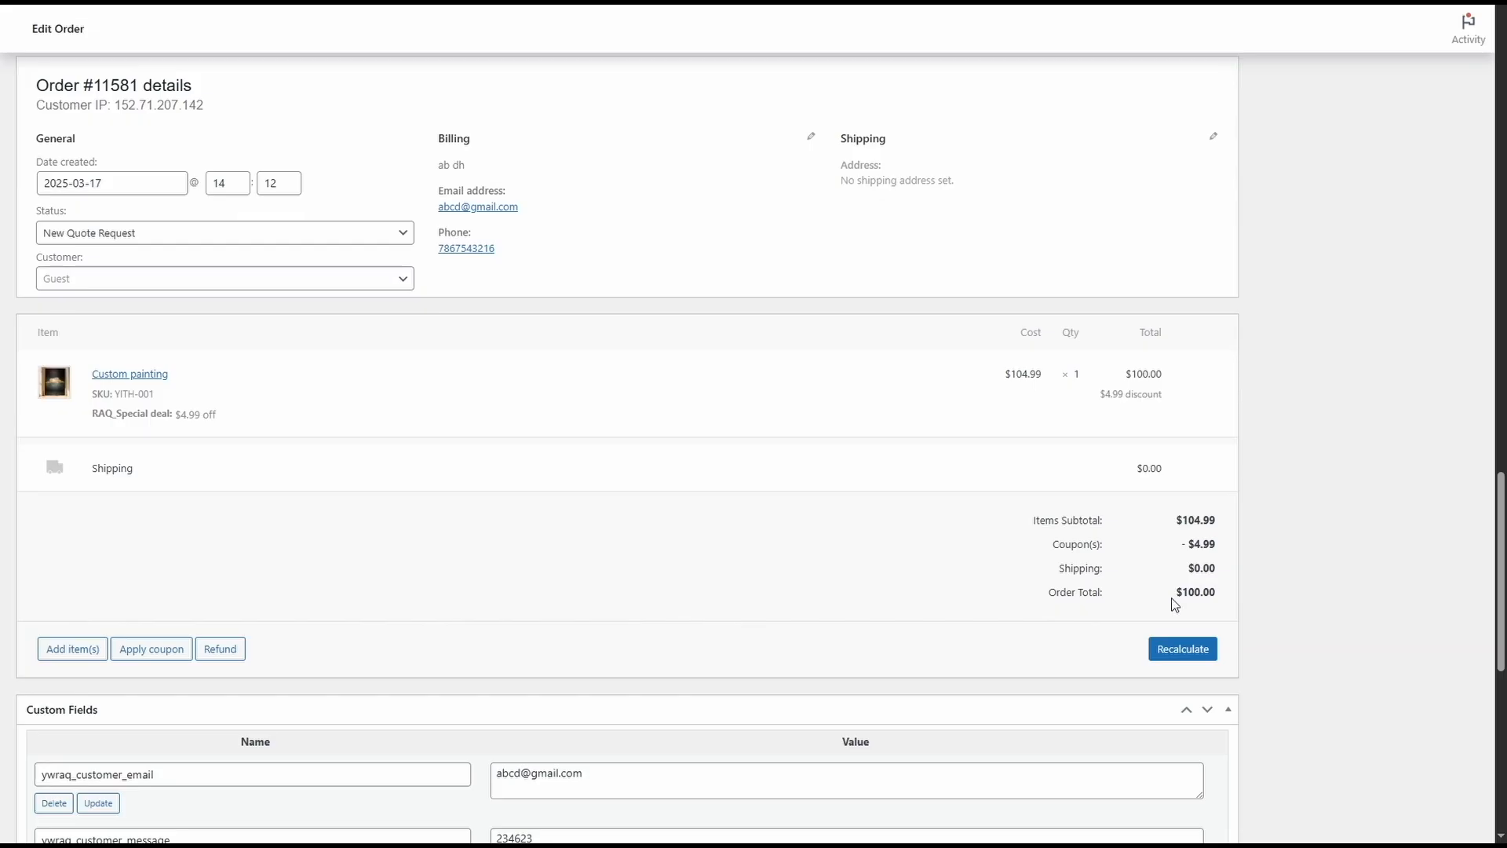
# Open a PDF preview of the quote to check it before sending.
pyautogui.scroll(6, 1172, 597)
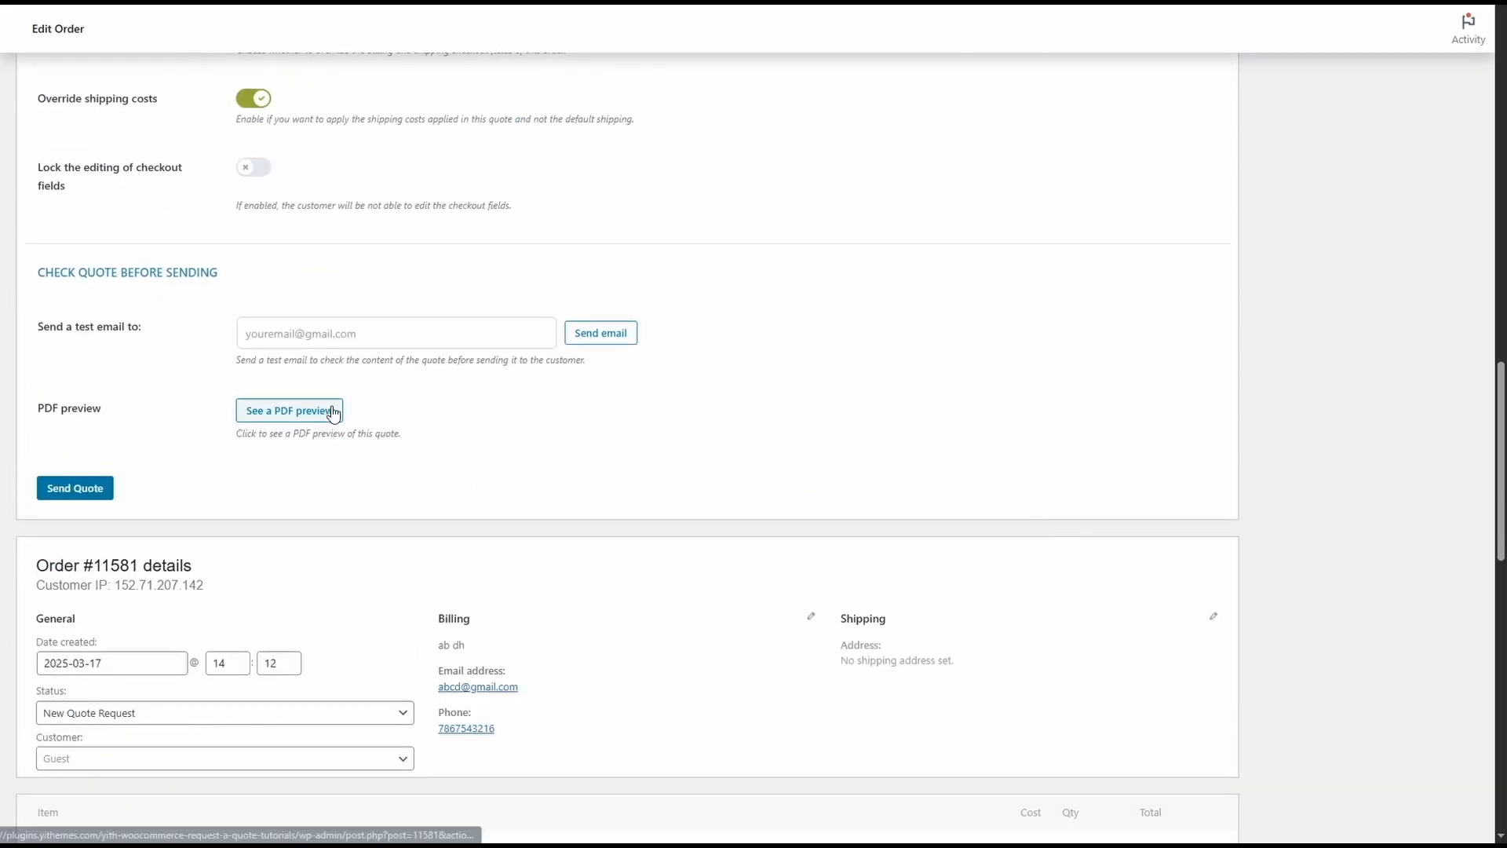
pyautogui.click(334, 411)
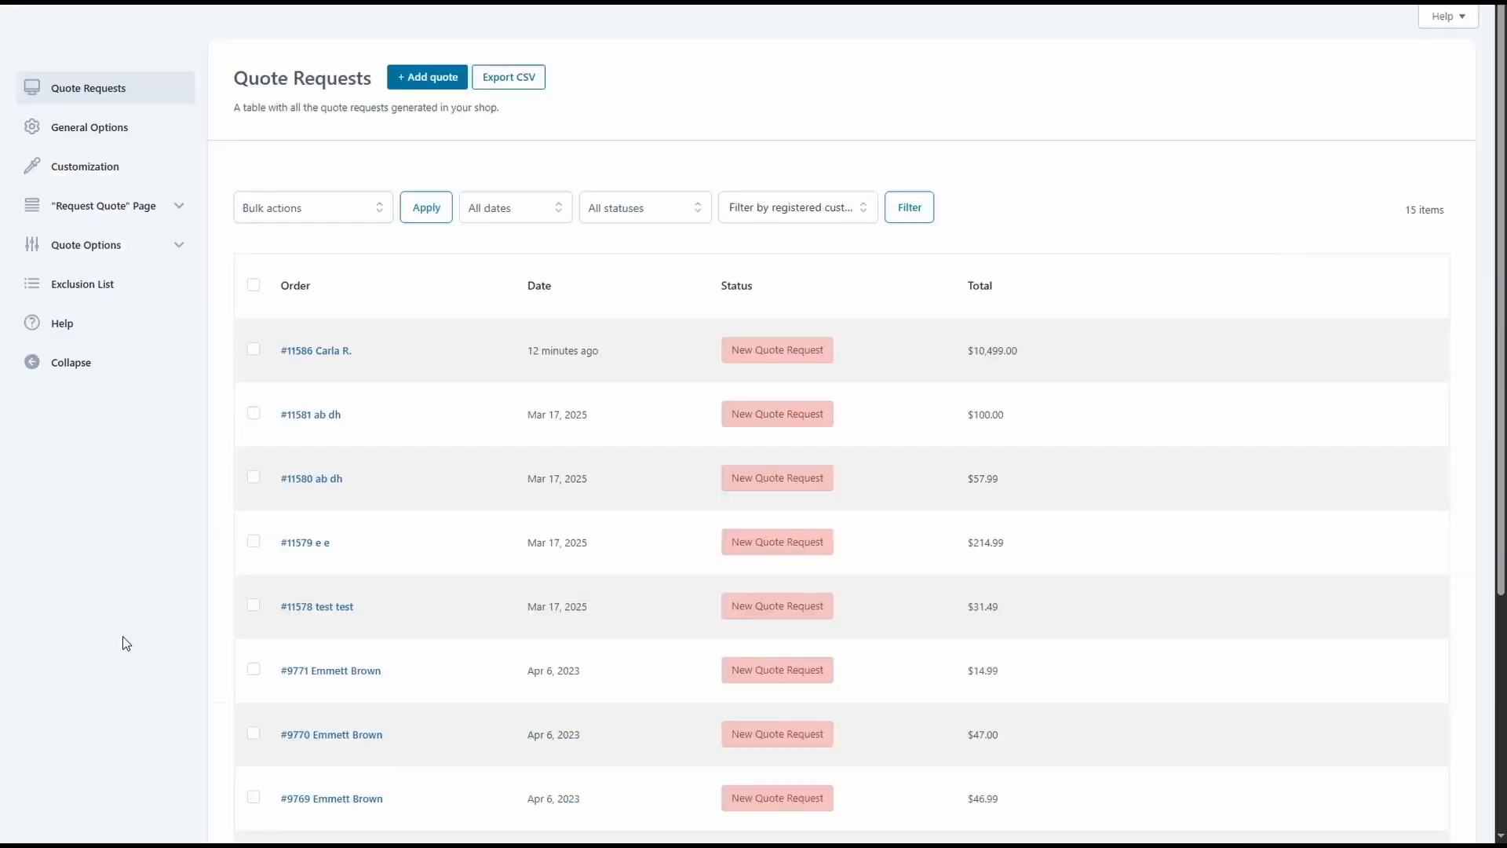
# Add a new quote from the quote requests list and go through its quote options, order details and items.
pyautogui.click(431, 83)
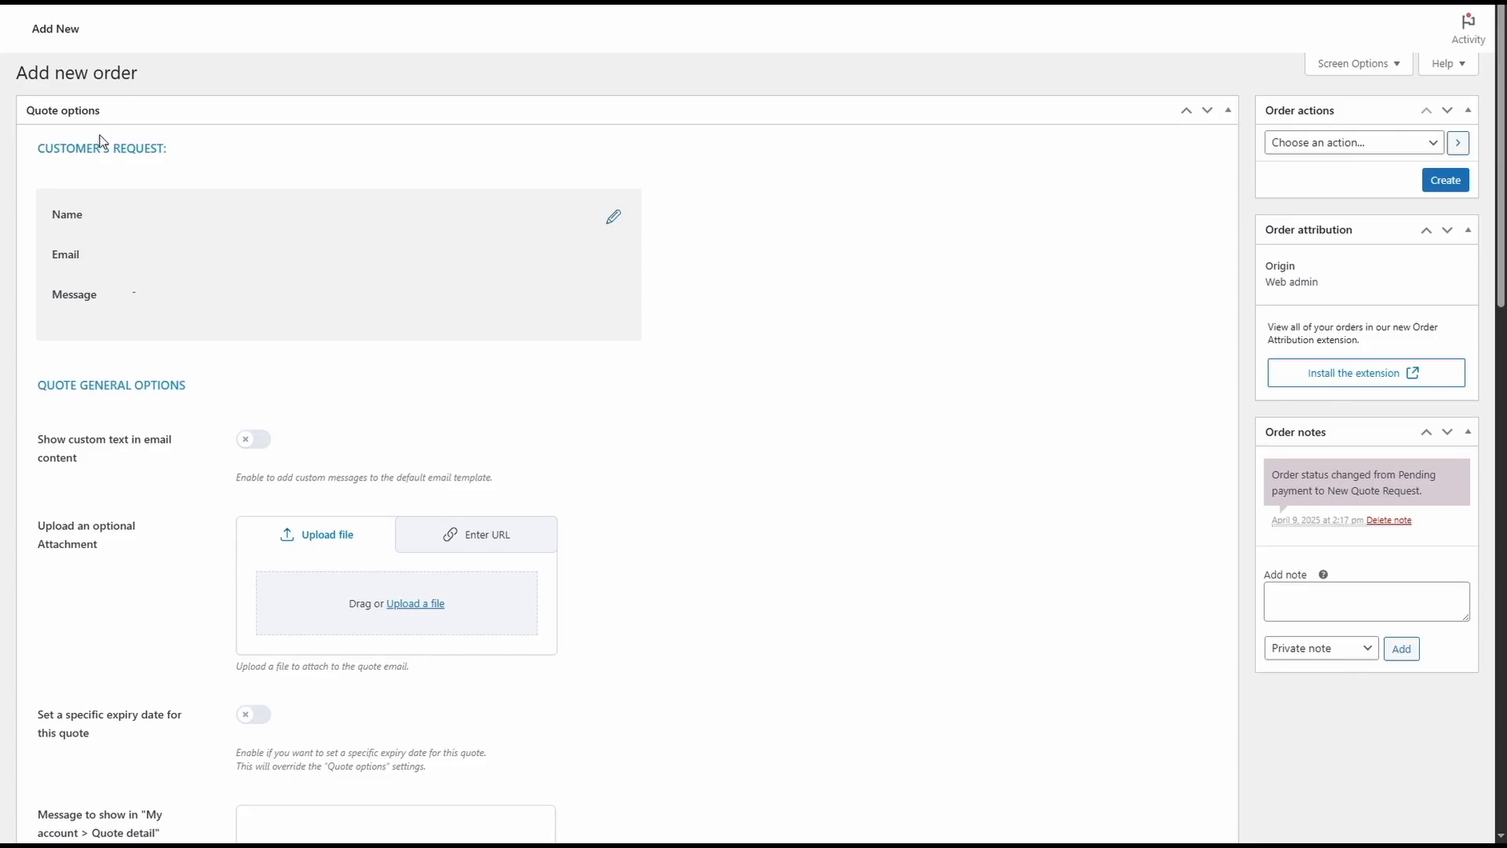
pyautogui.scroll(-7, 229, 193)
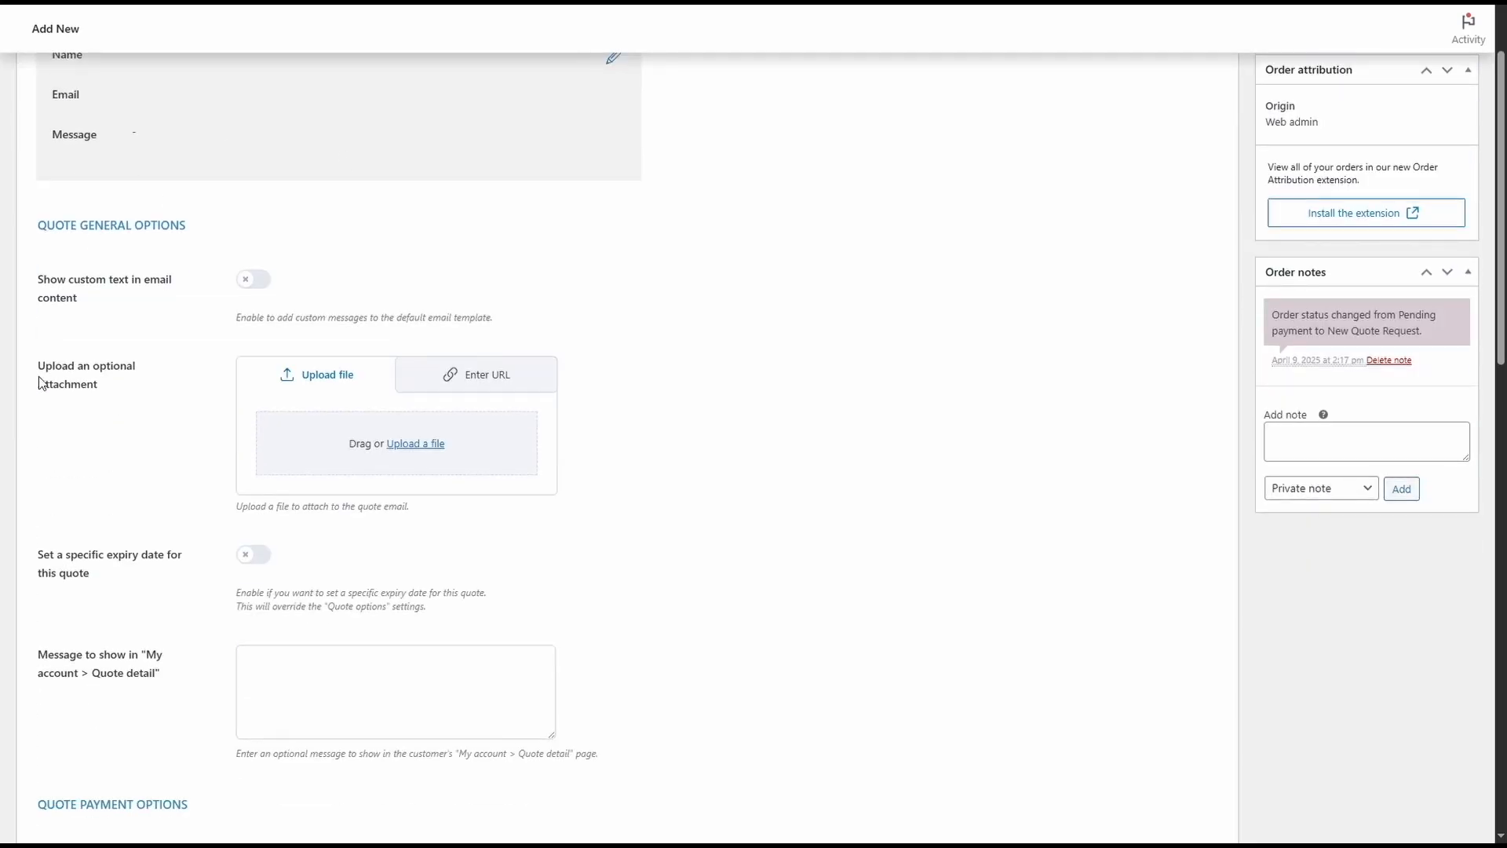
pyautogui.scroll(-5, 299, 462)
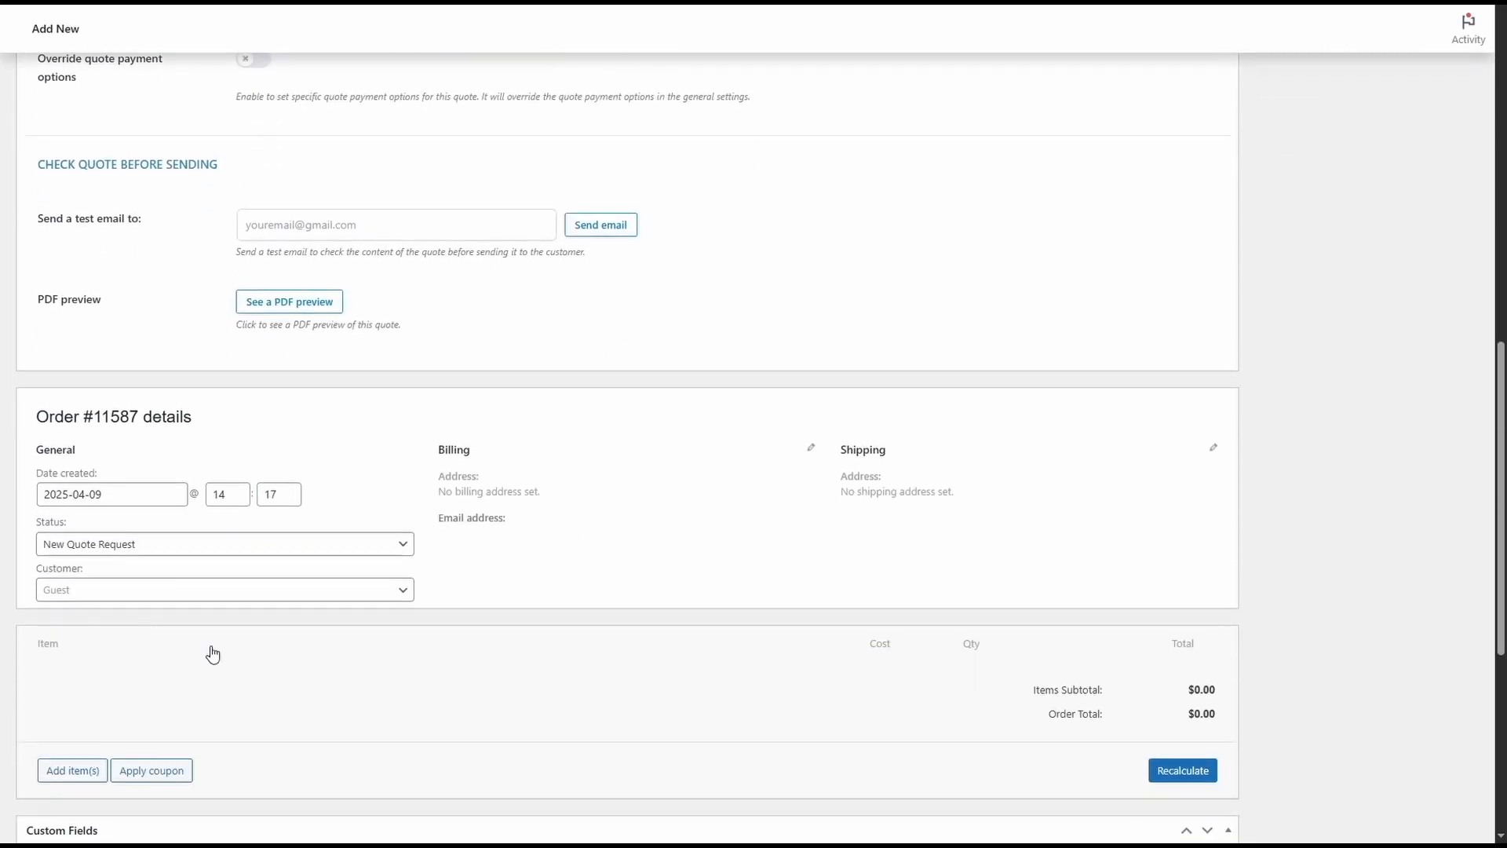
pyautogui.scroll(-3, 678, 405)
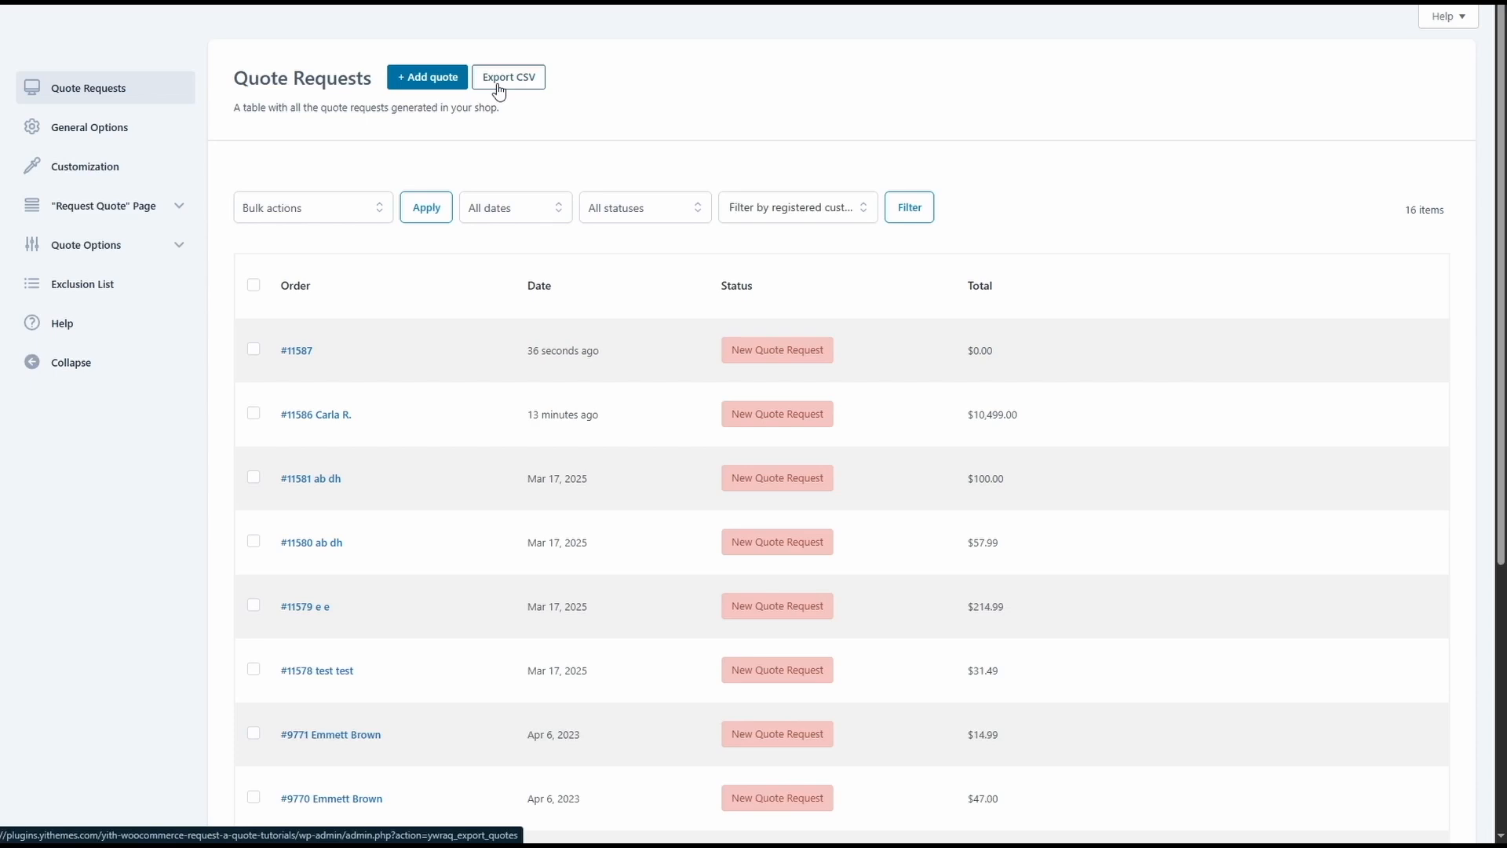
# Open the plugin's General Options and review the "Add to quote" display settings and the other options.
pyautogui.click(119, 134)
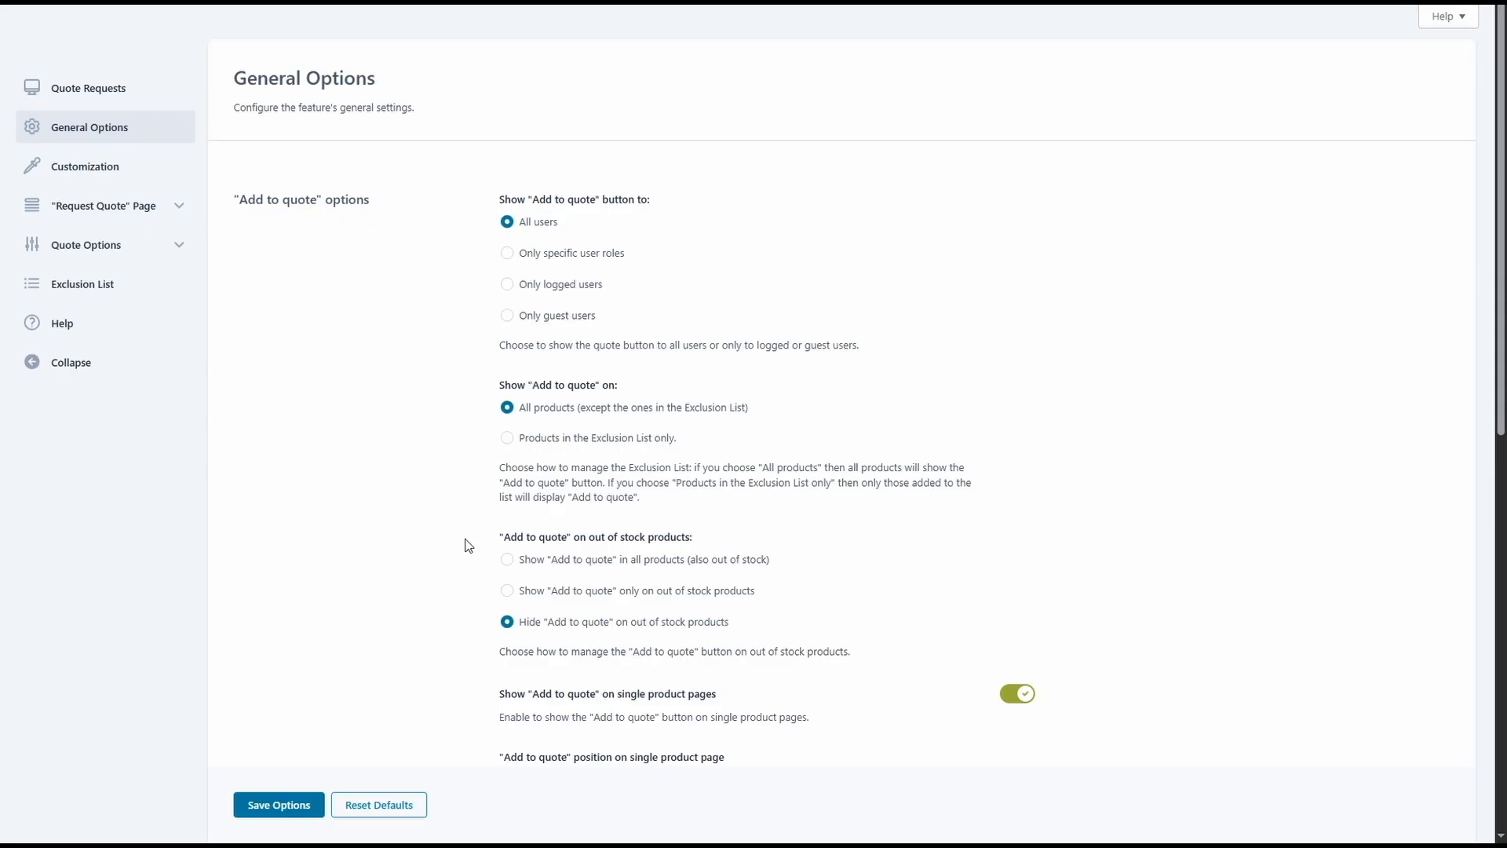
pyautogui.scroll(-5, 469, 545)
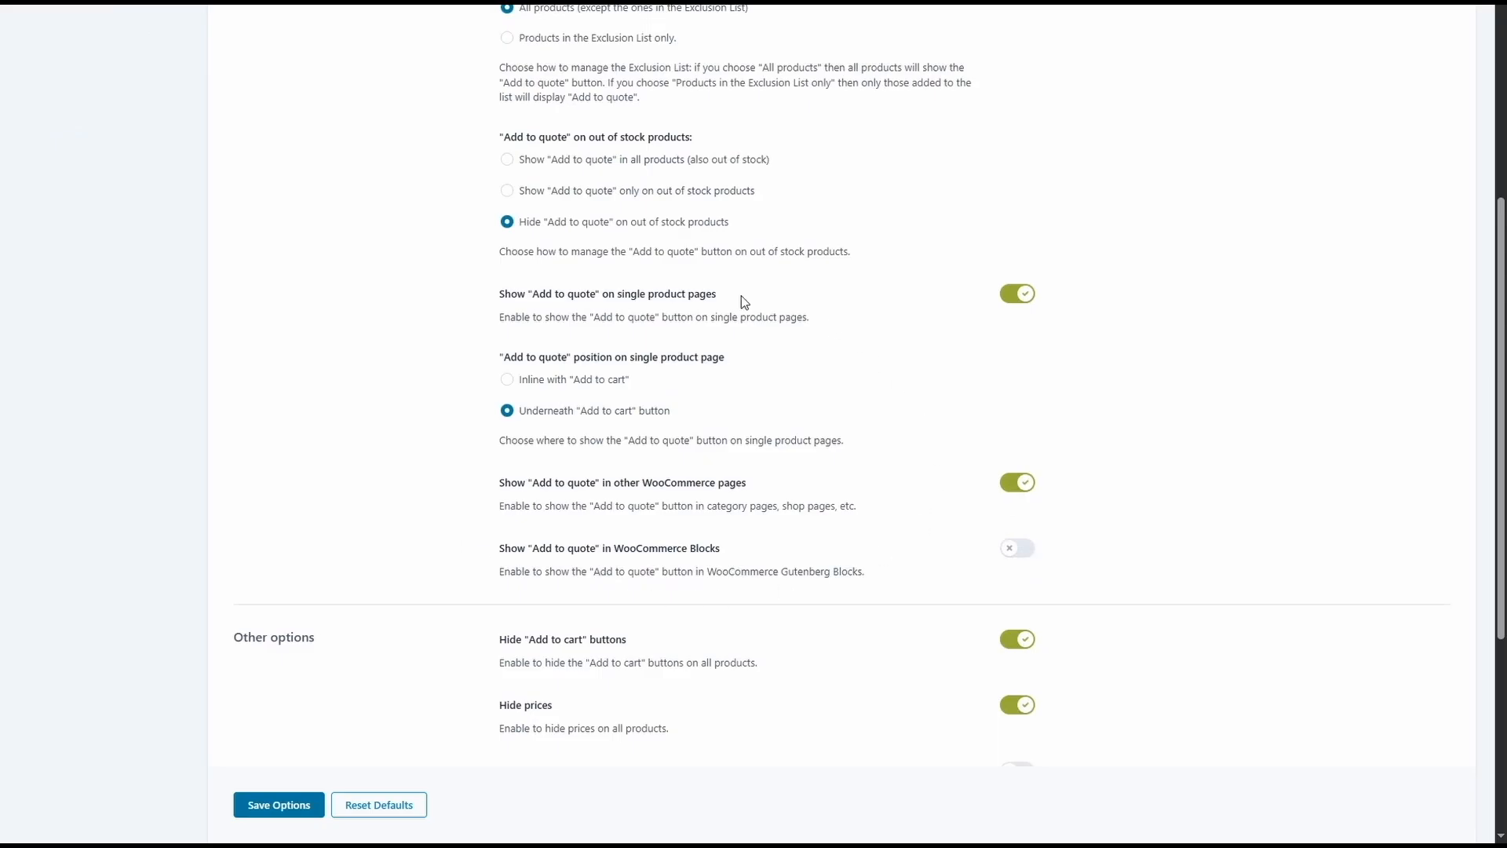
pyautogui.scroll(-5, 414, 531)
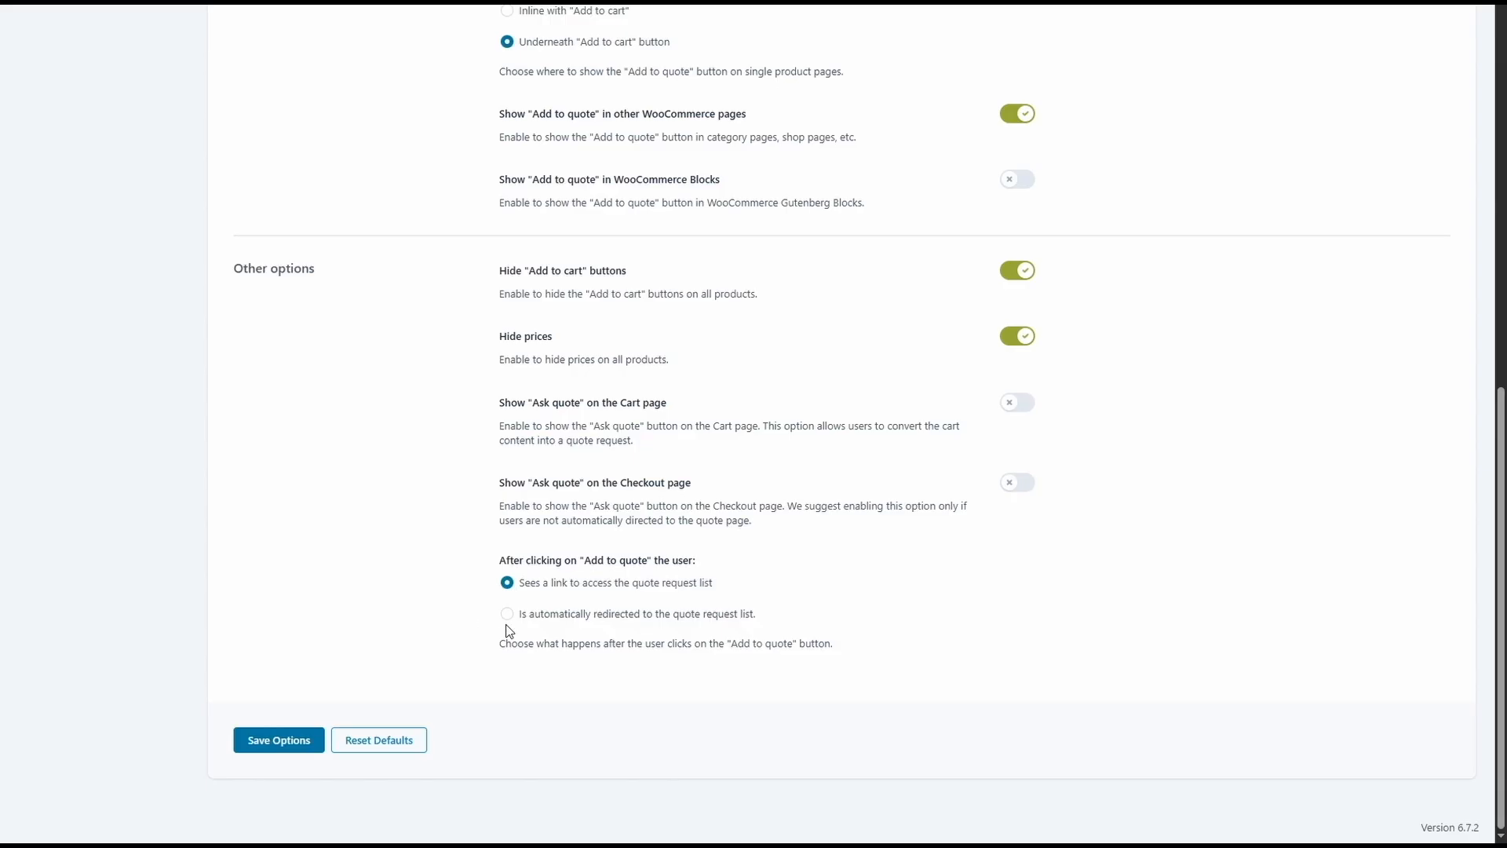
pyautogui.scroll(10, 509, 631)
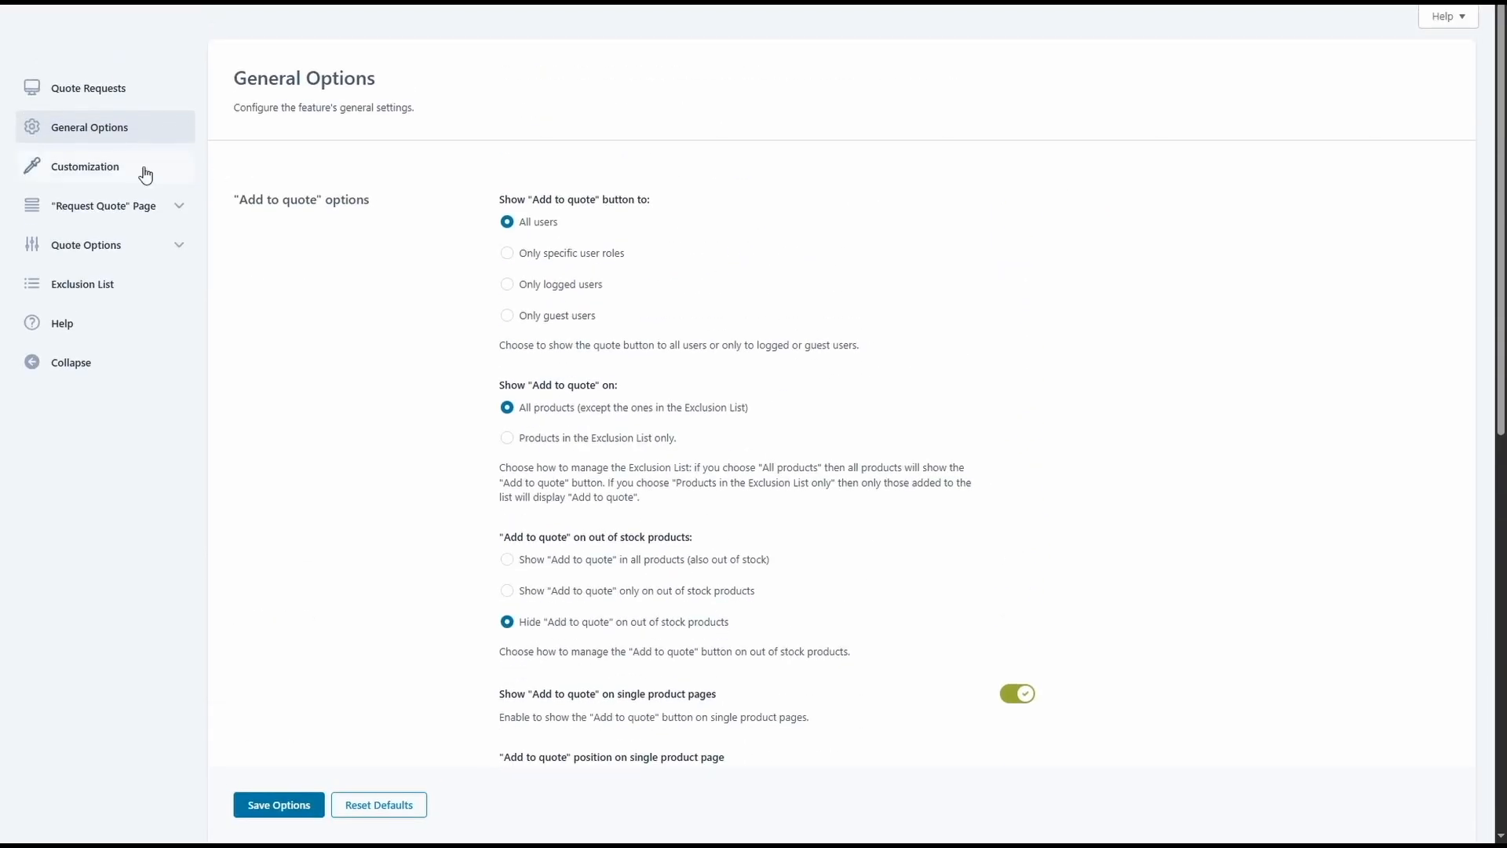
# Open the Customization settings and review the button styles, colors, labels and other options.
pyautogui.click(133, 169)
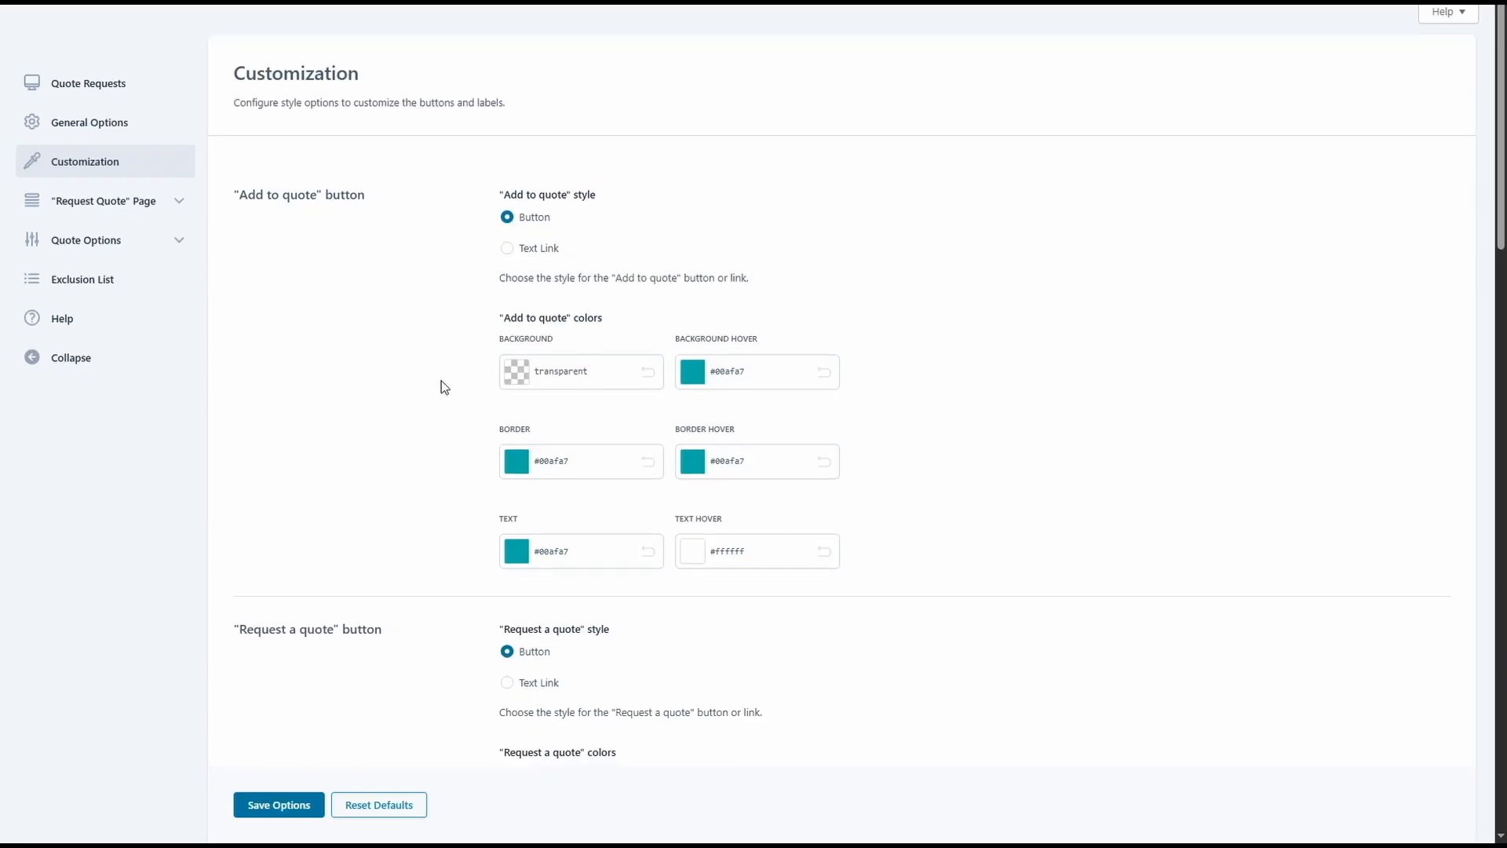
pyautogui.scroll(-5, 440, 387)
pyautogui.scroll(-3, 409, 327)
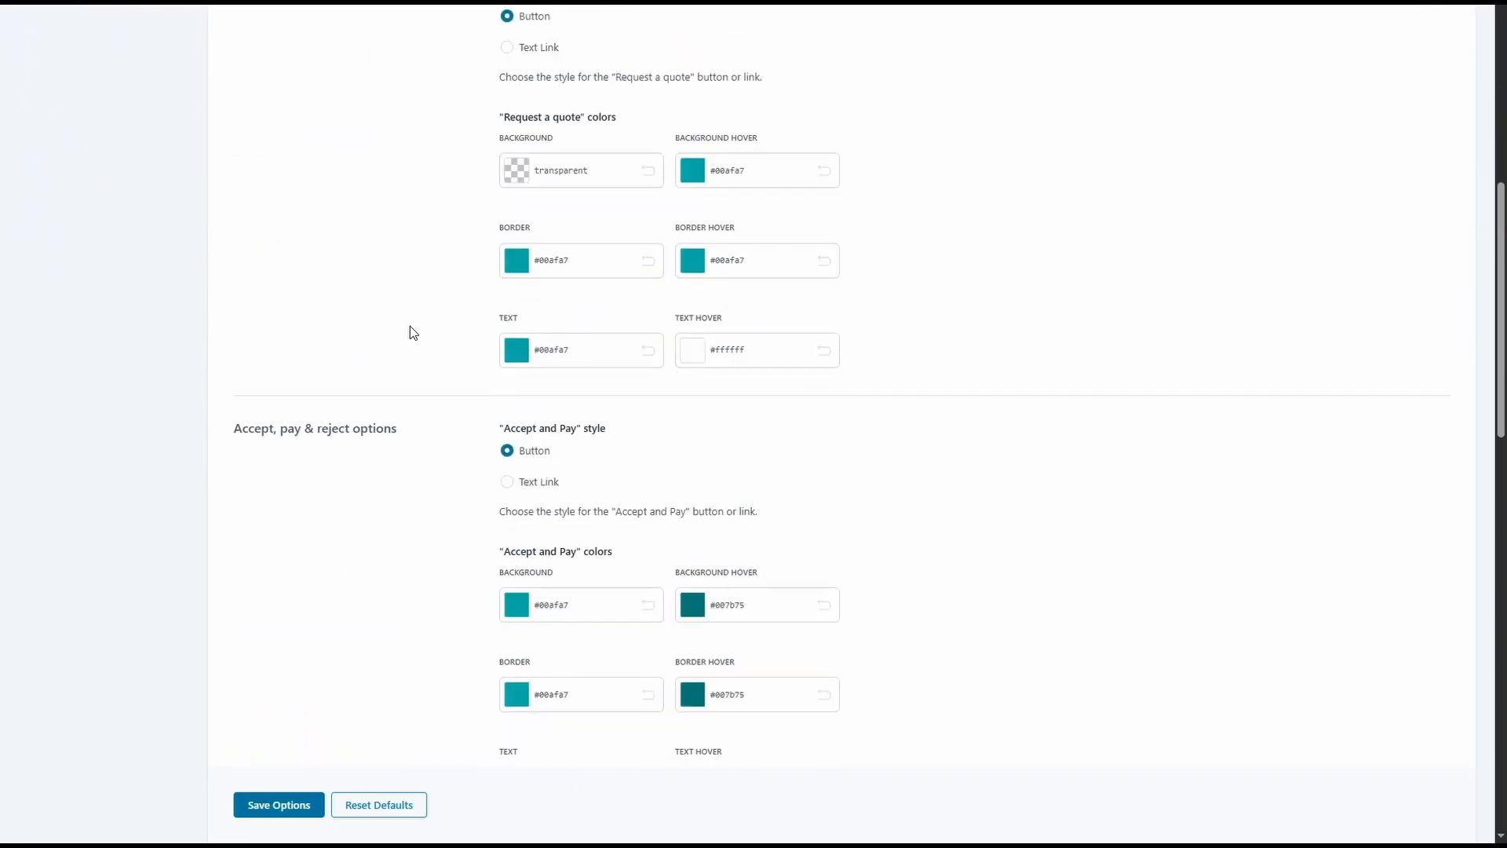
pyautogui.scroll(-1, 752, 528)
pyautogui.scroll(-5, 752, 528)
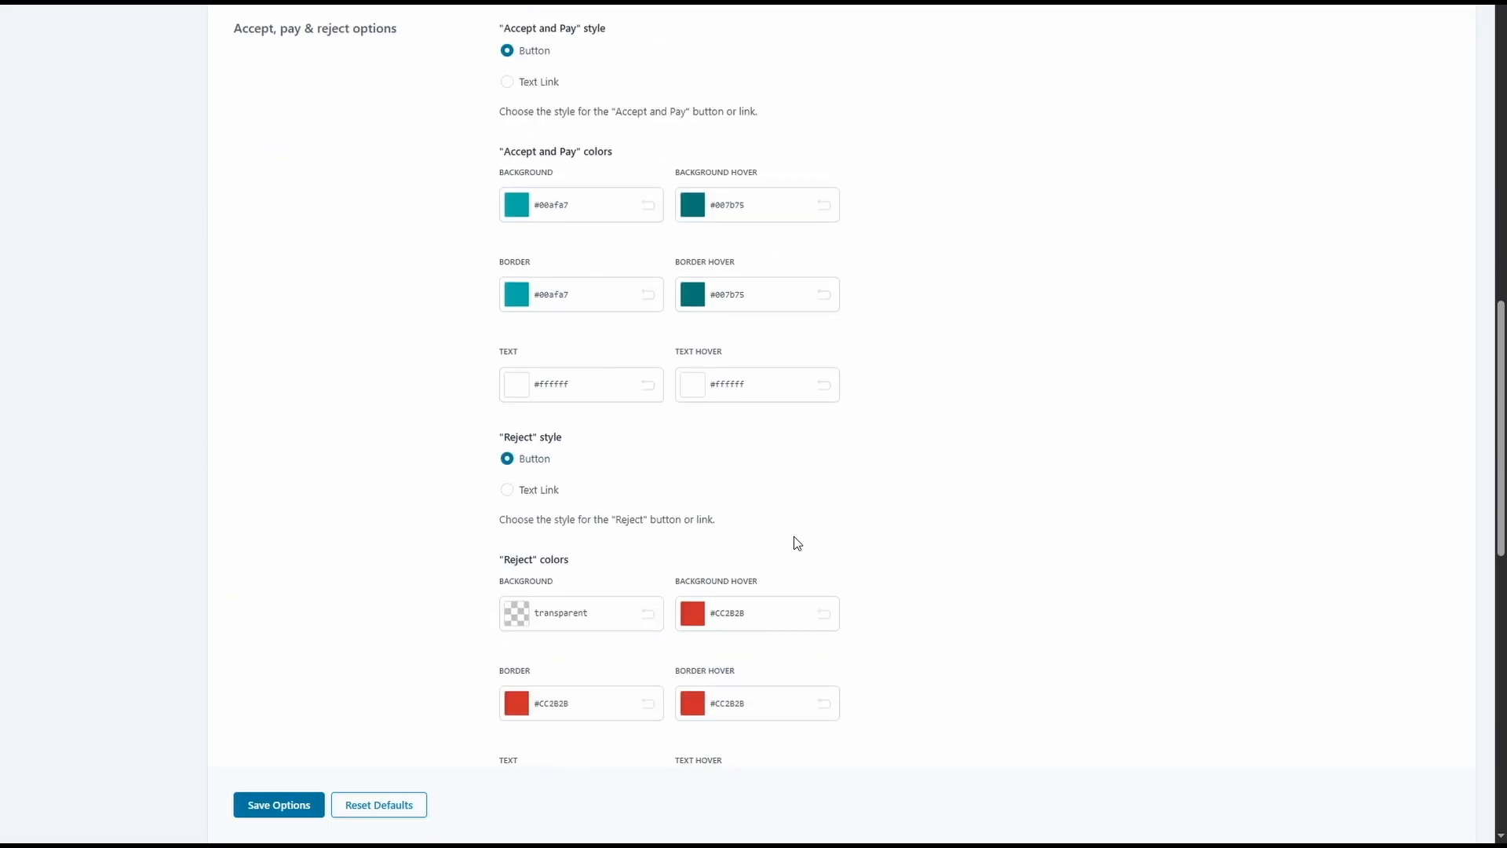
pyautogui.scroll(-8, 797, 544)
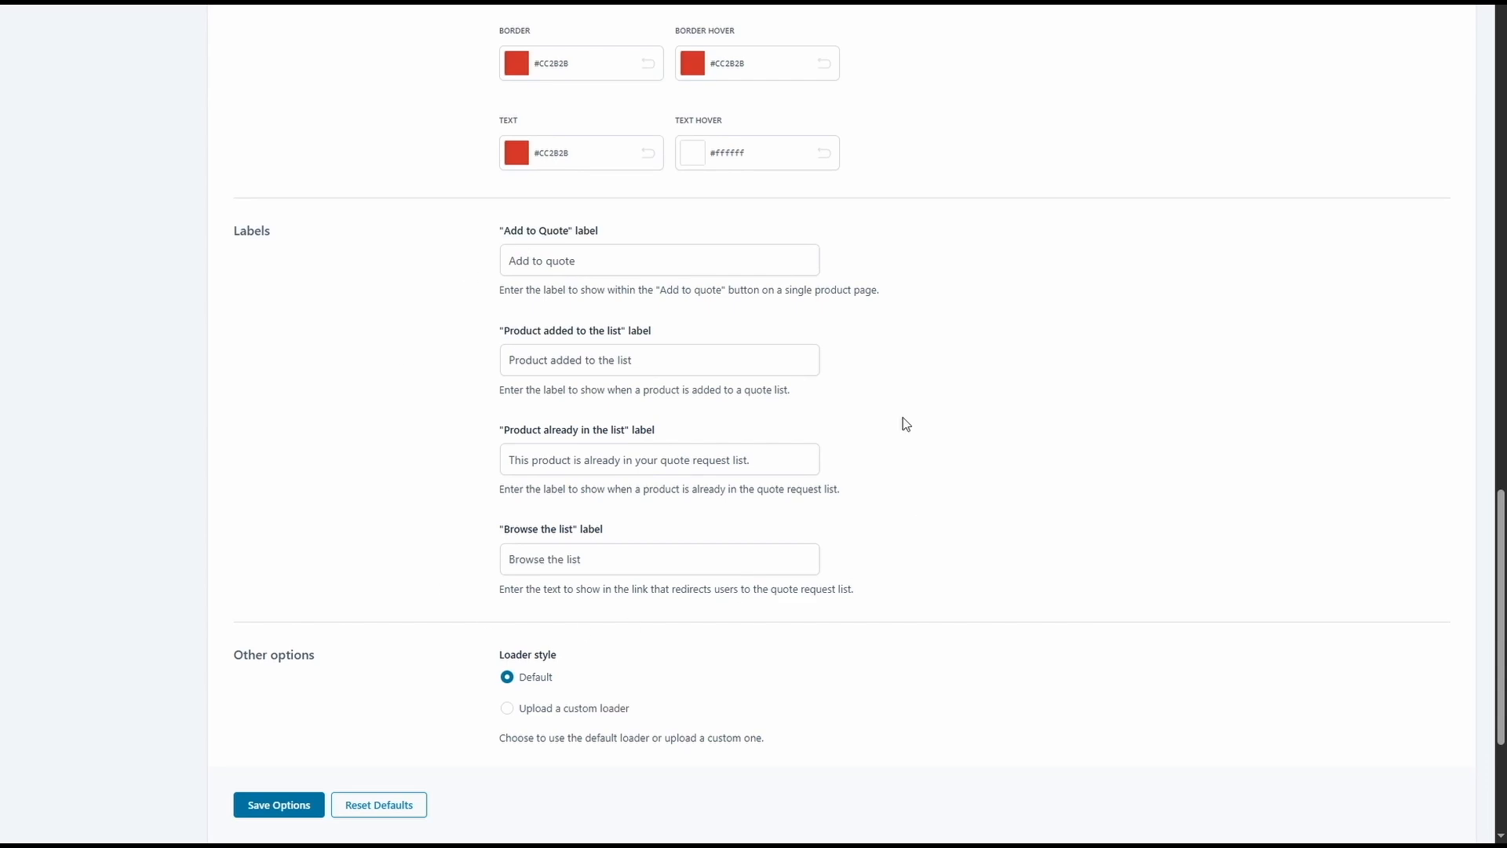
pyautogui.scroll(-4, 646, 314)
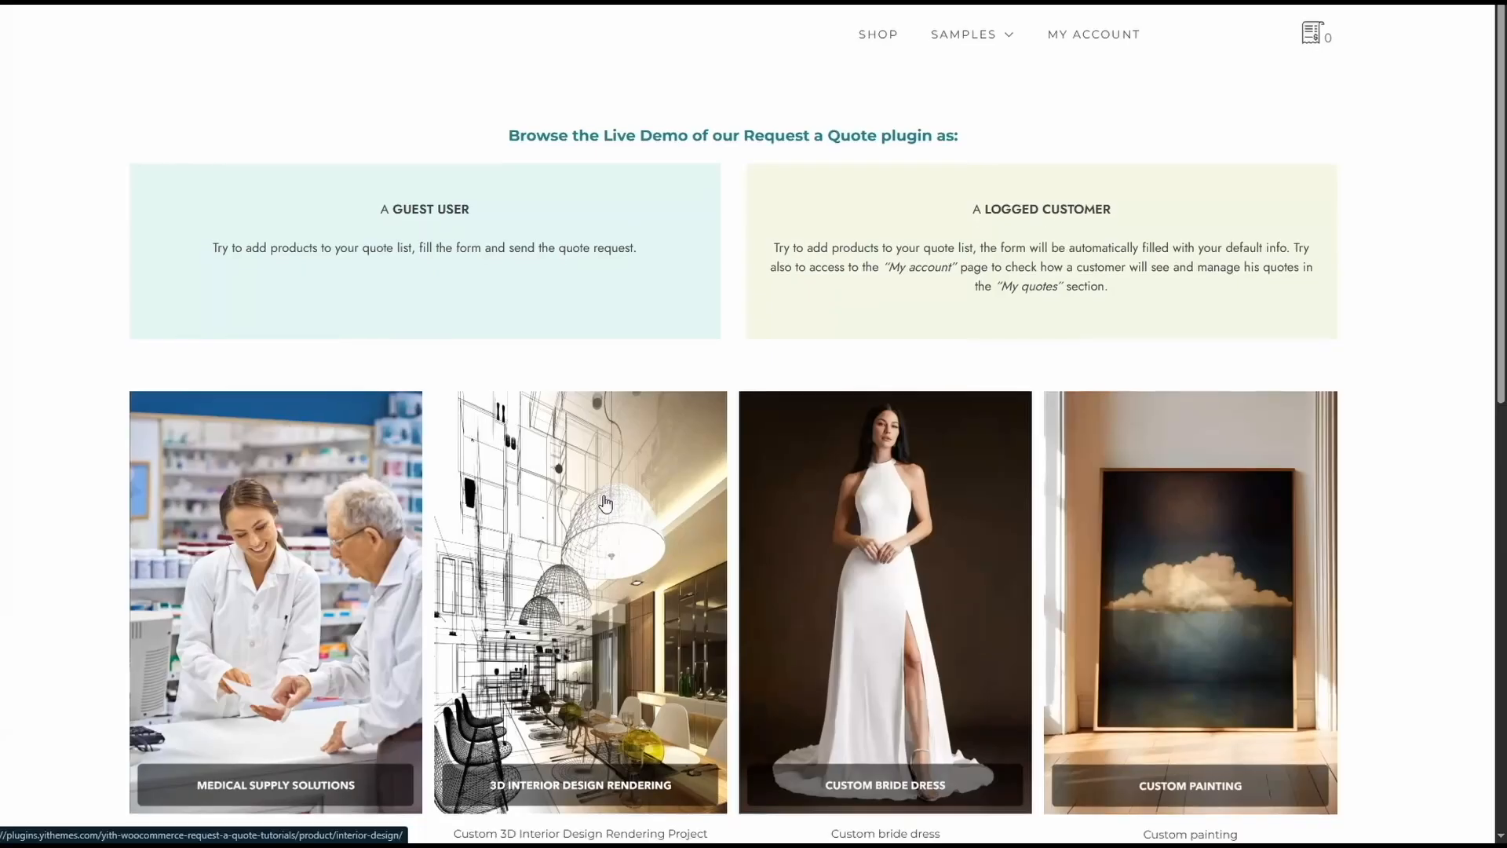
# Switch to the shop's front end and add the Custom bride dress to the quote list.
pyautogui.scroll(-3, 605, 503)
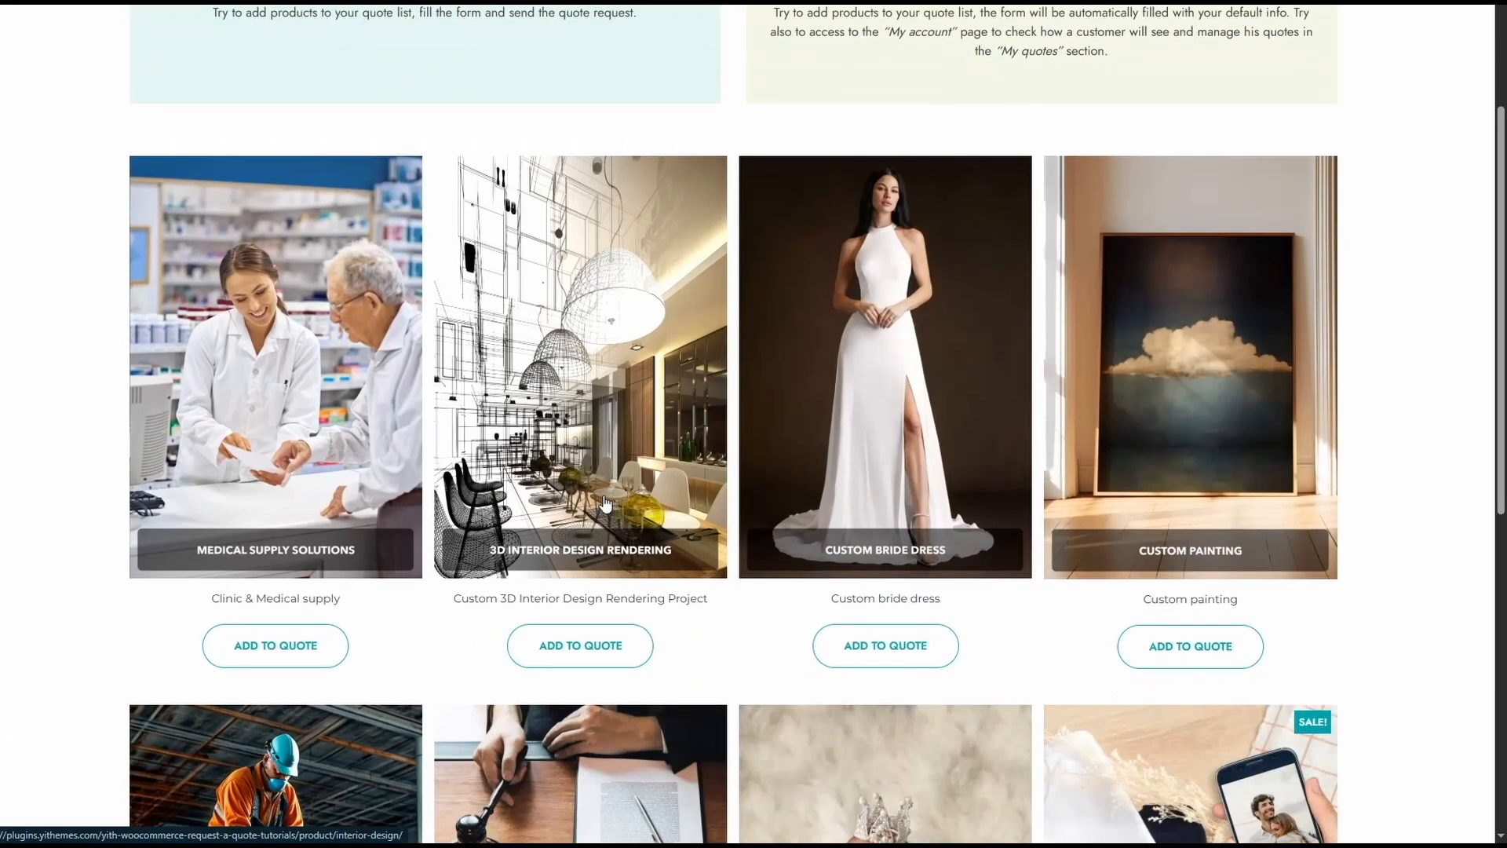
pyautogui.click(895, 645)
pyautogui.scroll(3, 902, 649)
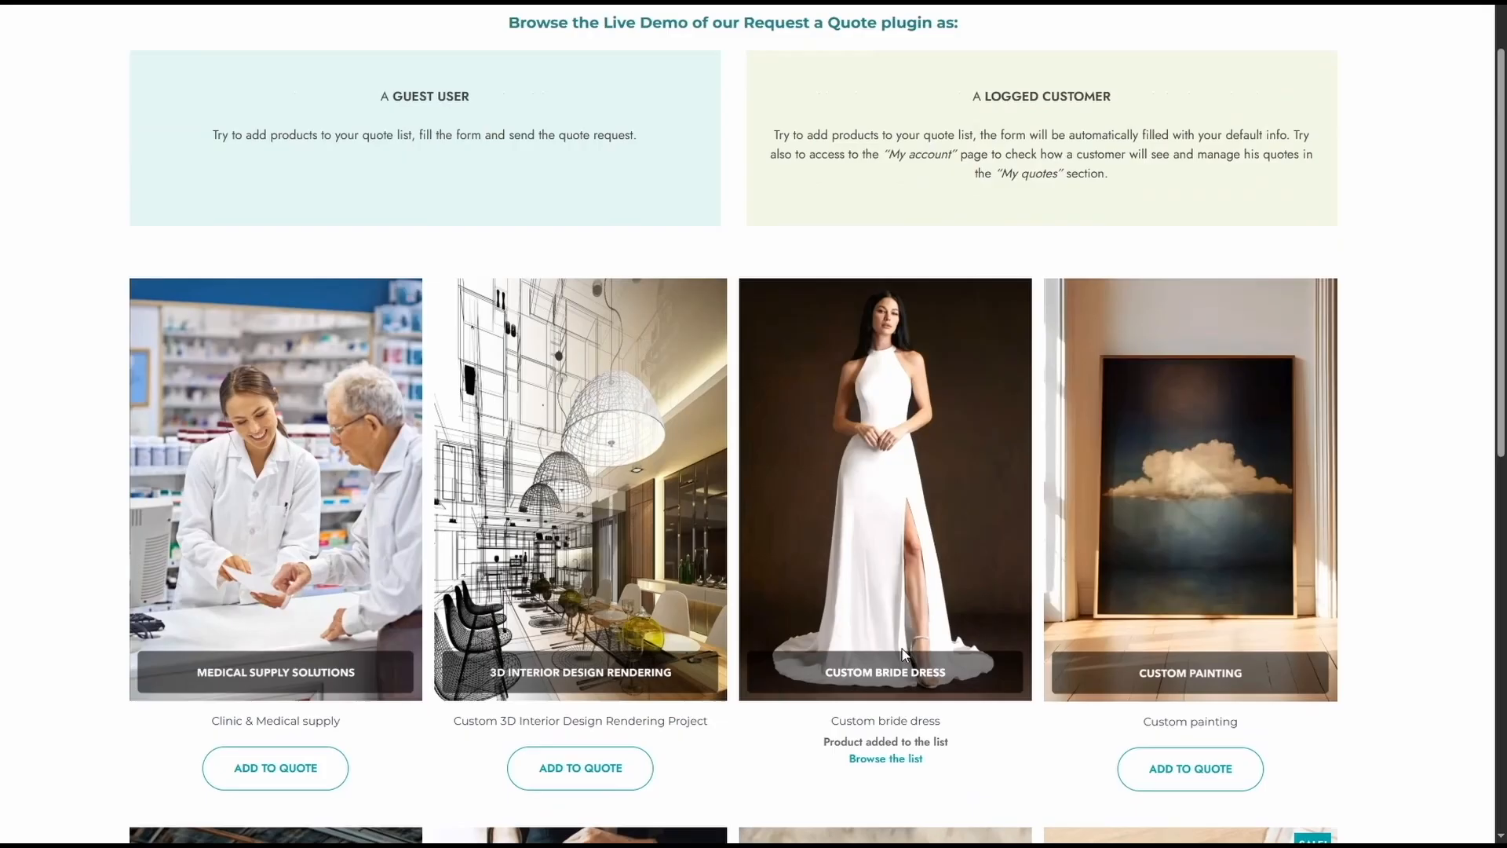
pyautogui.moveTo(1336, 150)
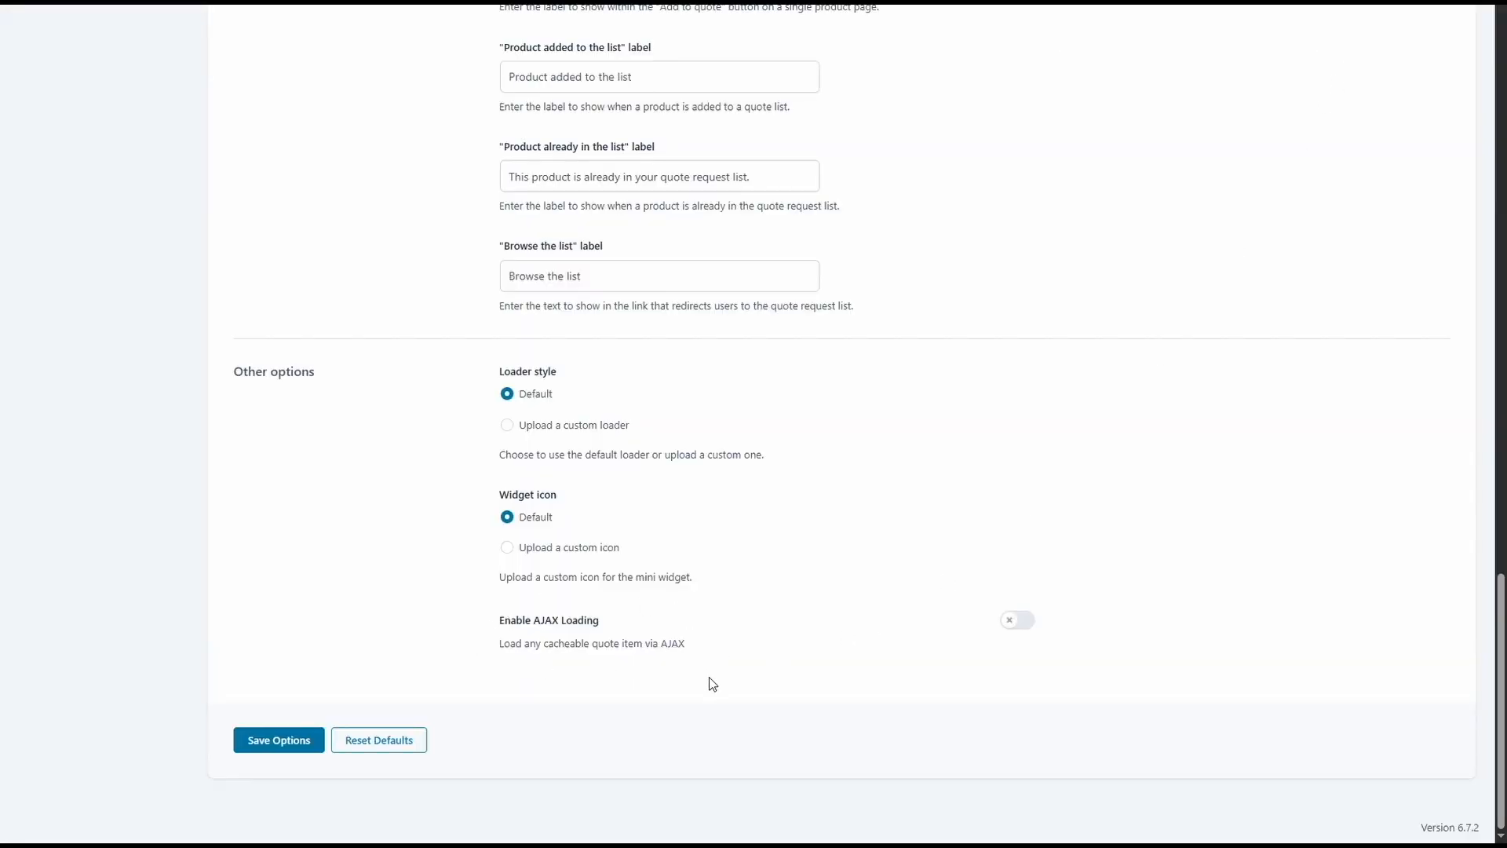
# Open the "Request Quote" page options in the plugin settings and check the available quote pages and the required shortcode.
pyautogui.scroll(20, 709, 677)
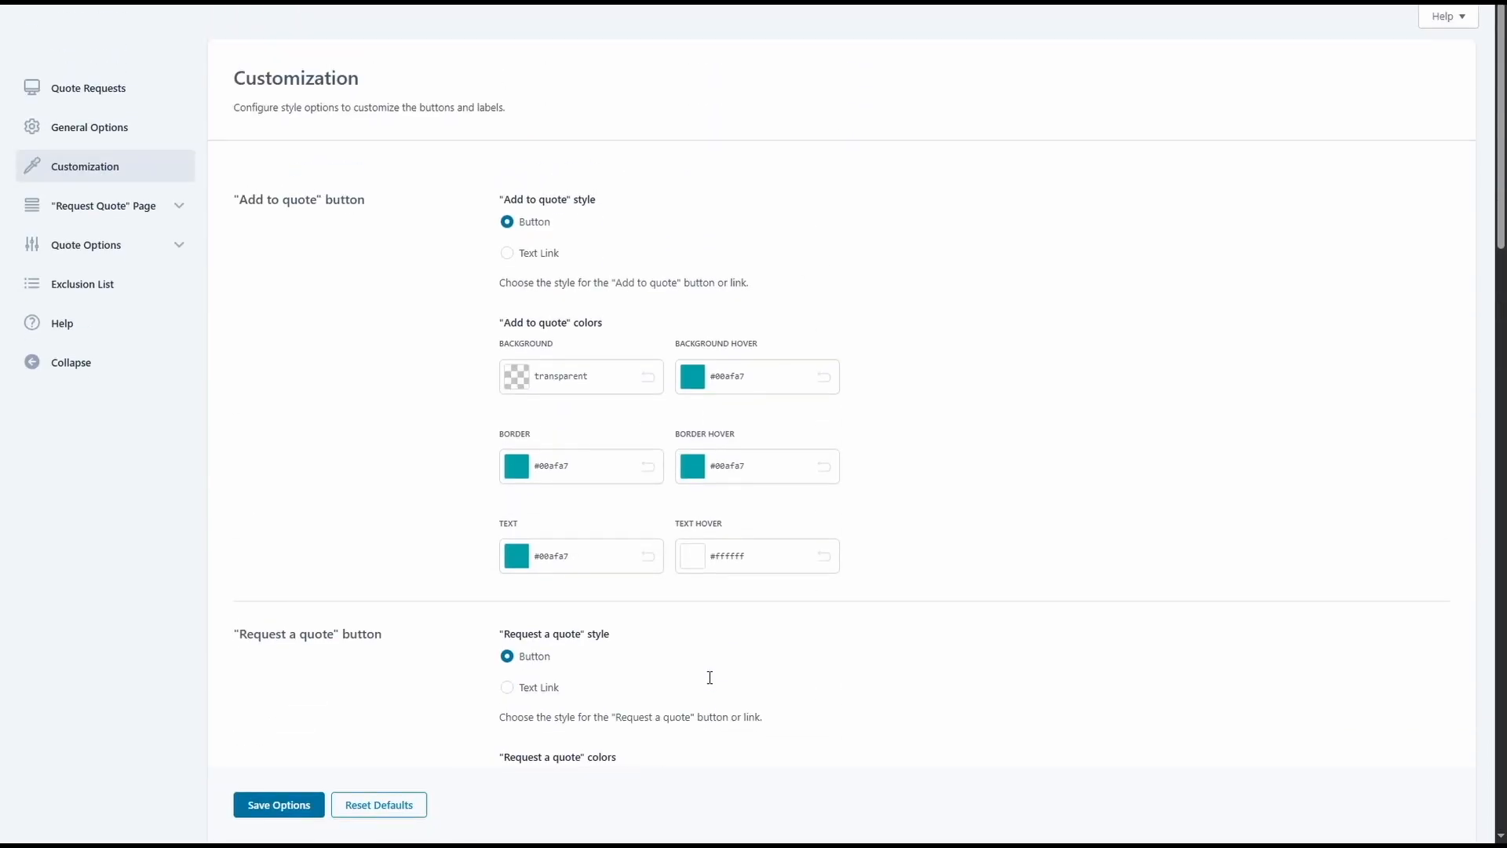
pyautogui.click(177, 207)
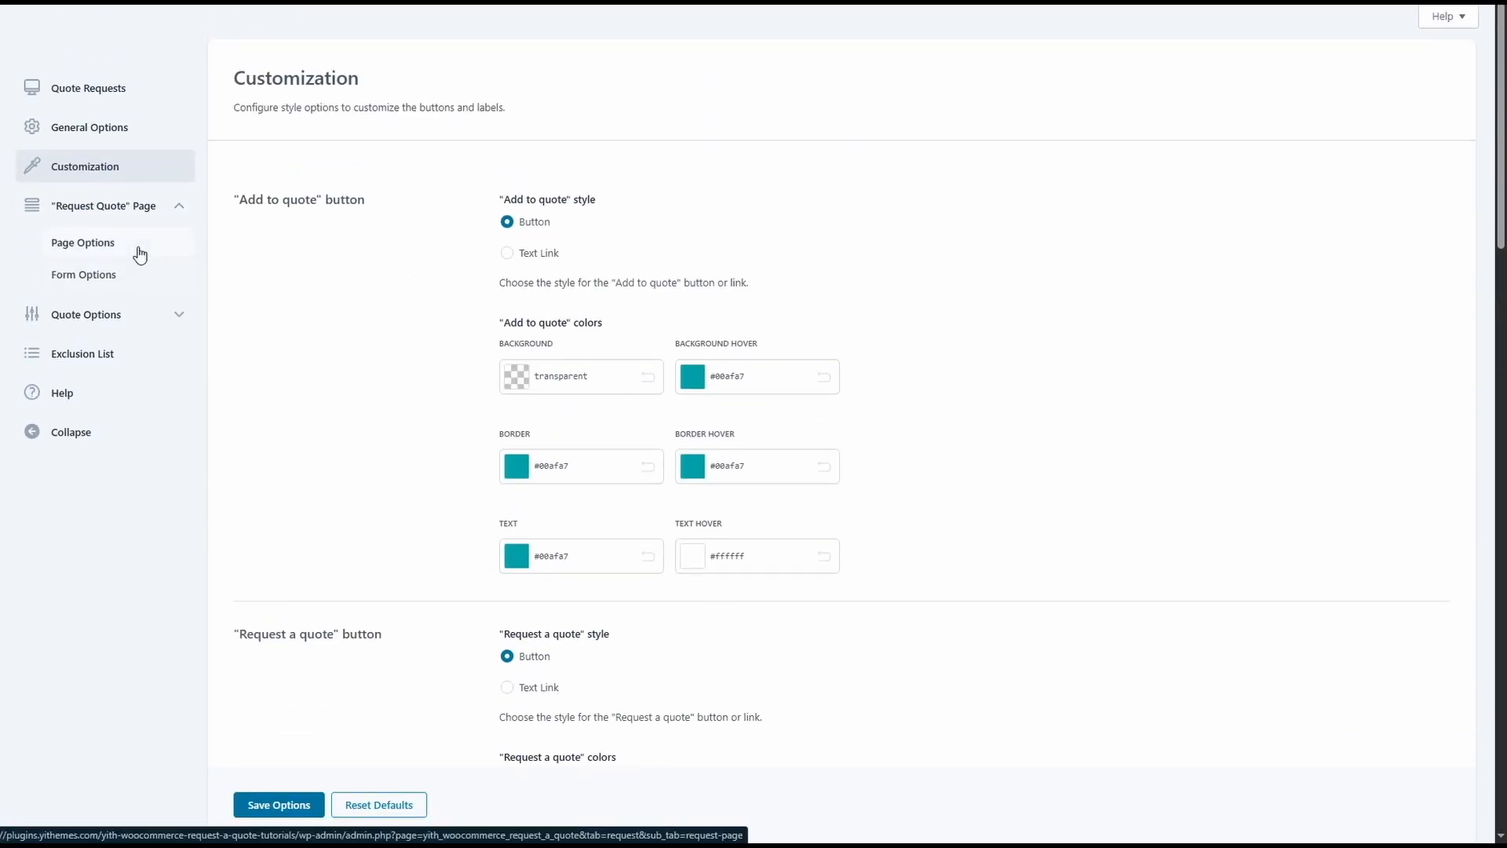
pyautogui.click(102, 248)
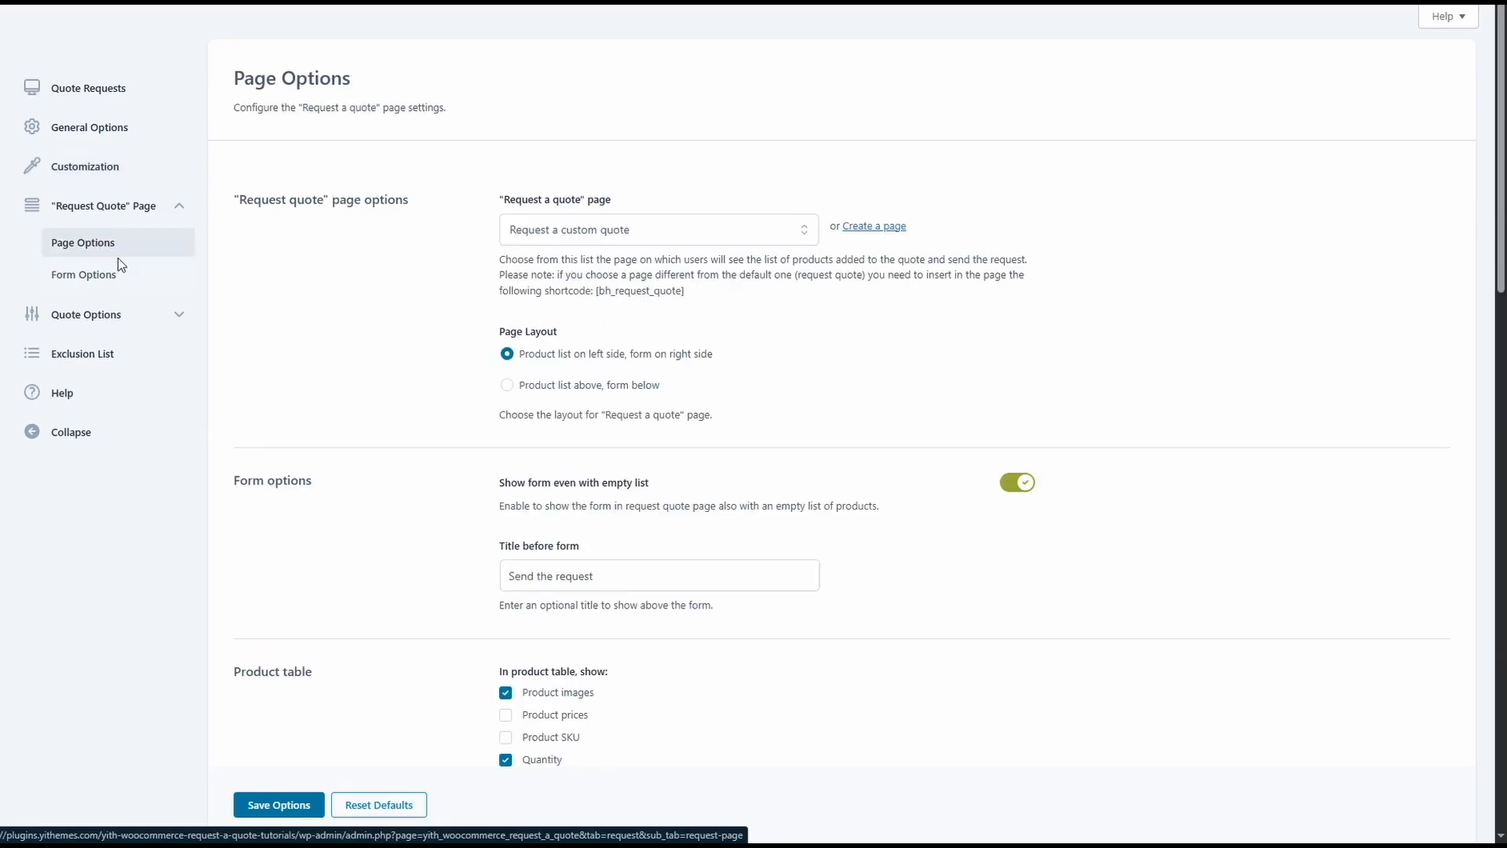
pyautogui.click(572, 248)
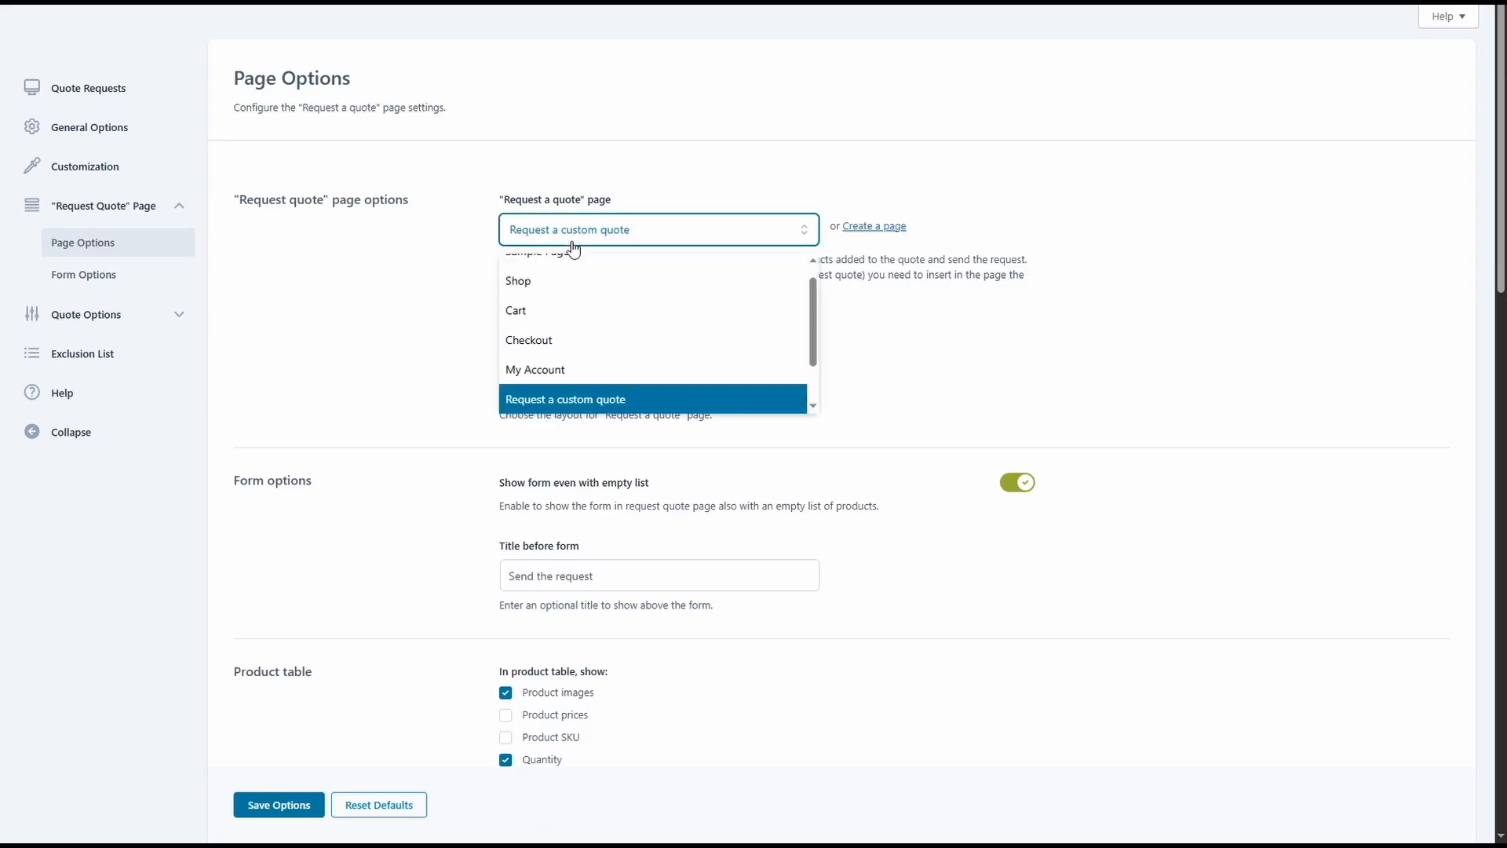
pyautogui.click(594, 243)
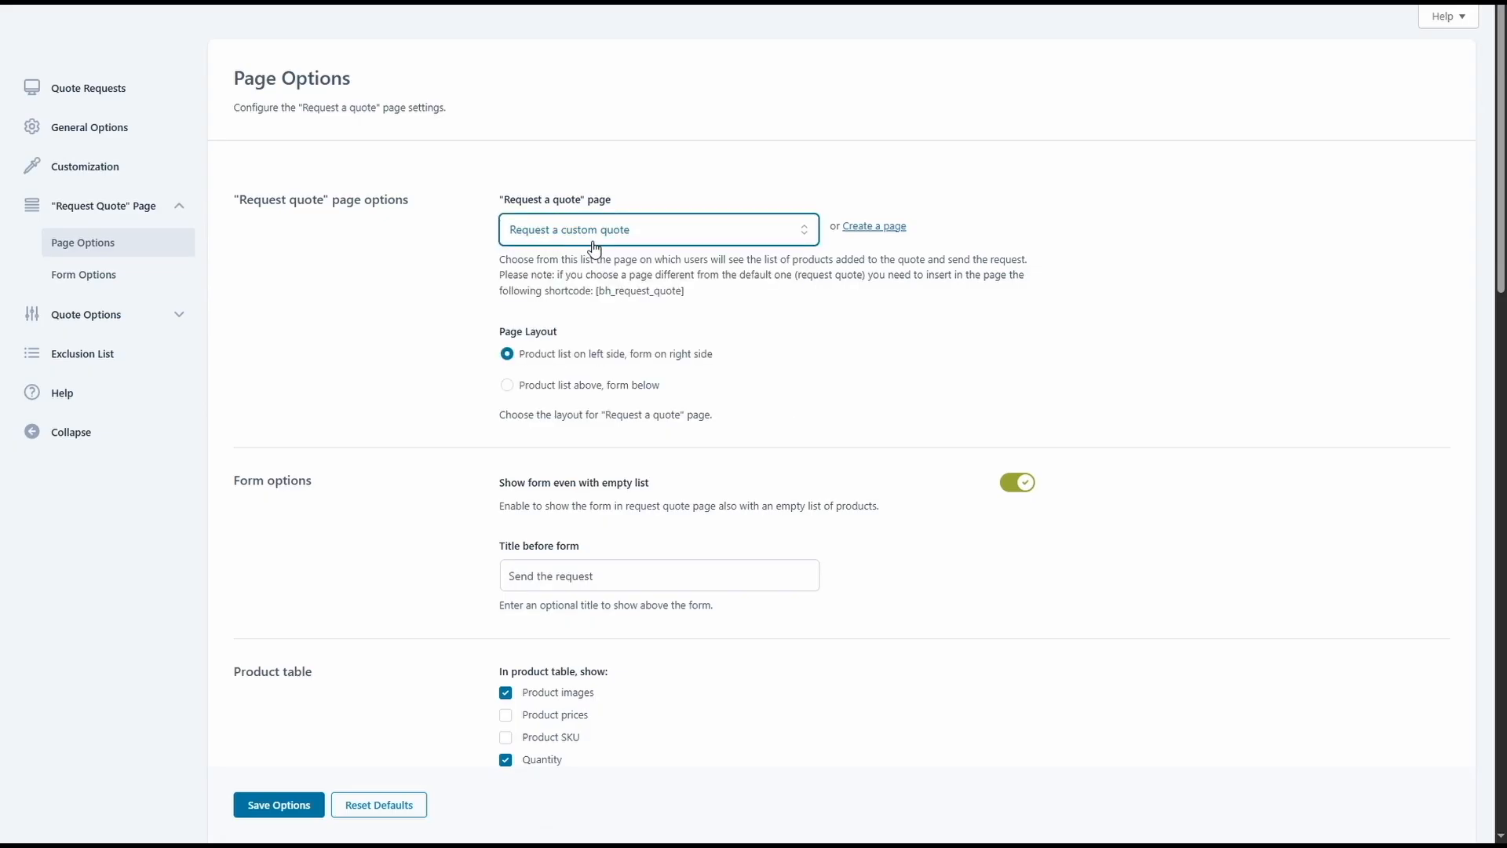
pyautogui.moveTo(596, 291); pyautogui.dragTo(691, 299)
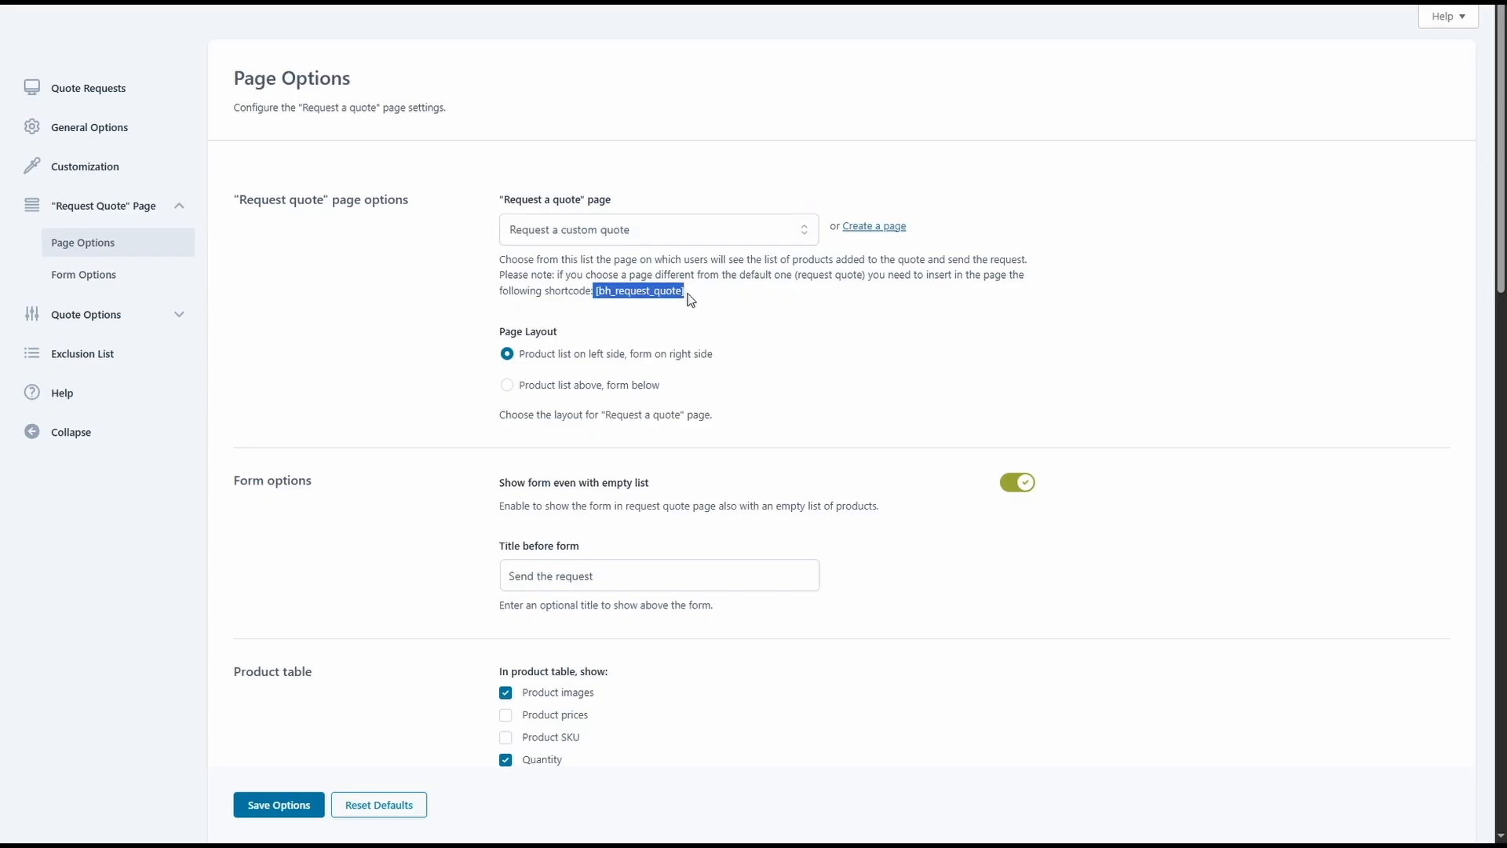
pyautogui.click(691, 300)
# Set the page layout to "Product list above, form below", save the options and check the result on the quote page.
pyautogui.click(589, 363)
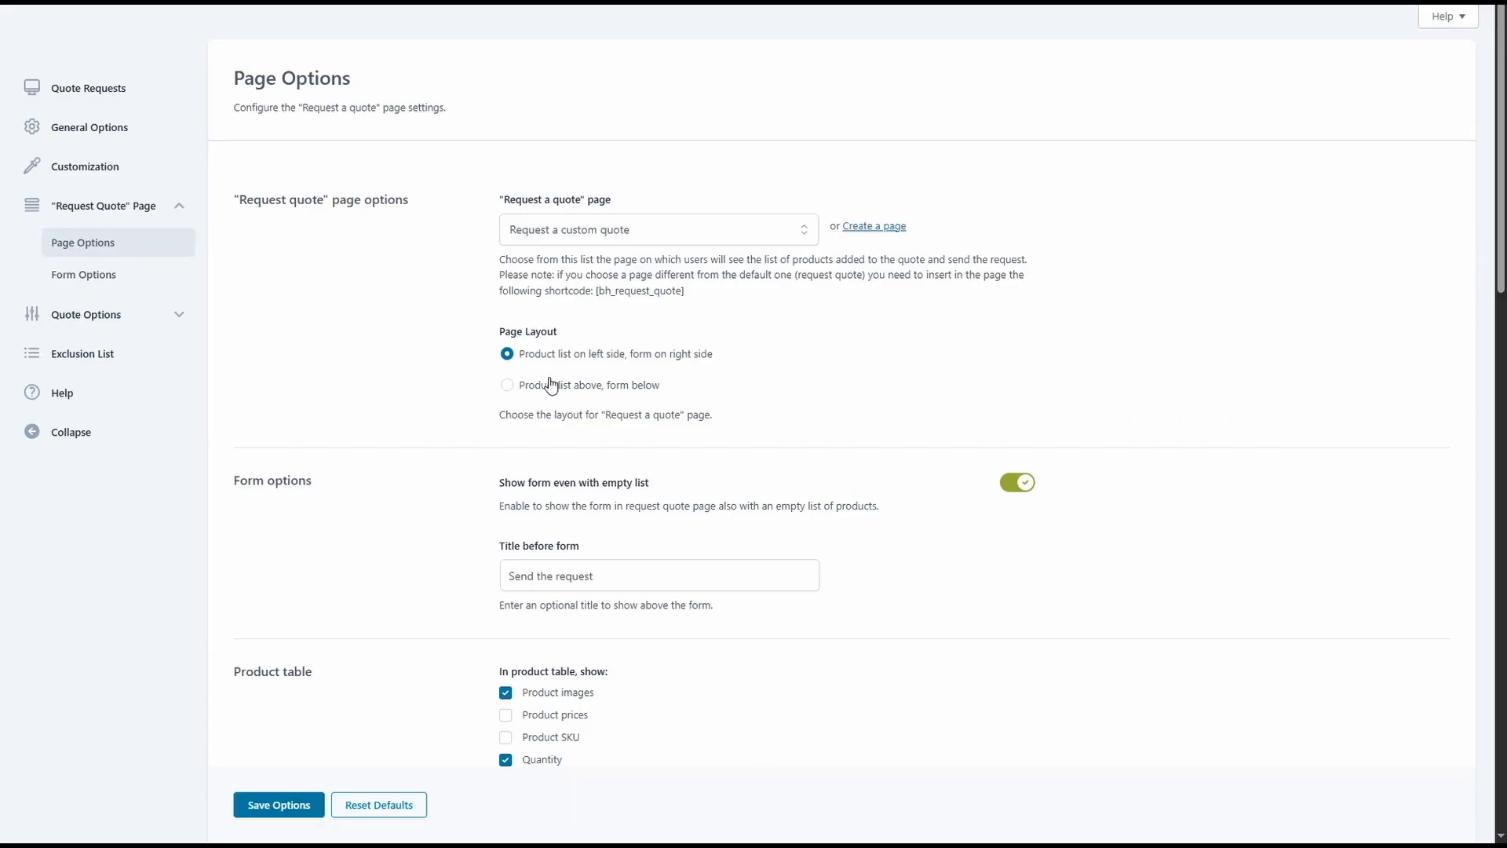
pyautogui.click(311, 814)
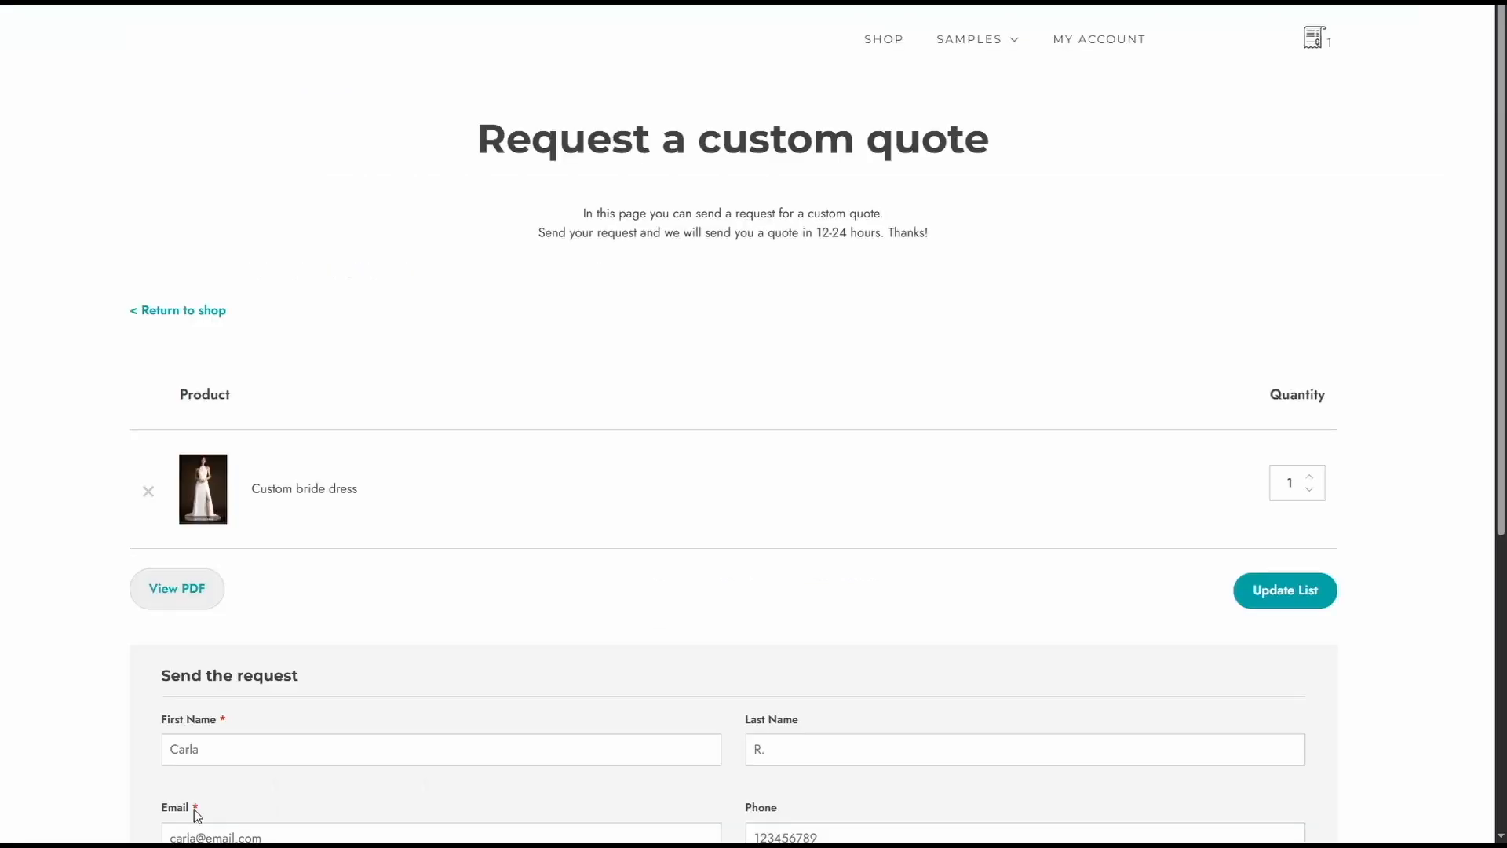
pyautogui.scroll(-4, 438, 628)
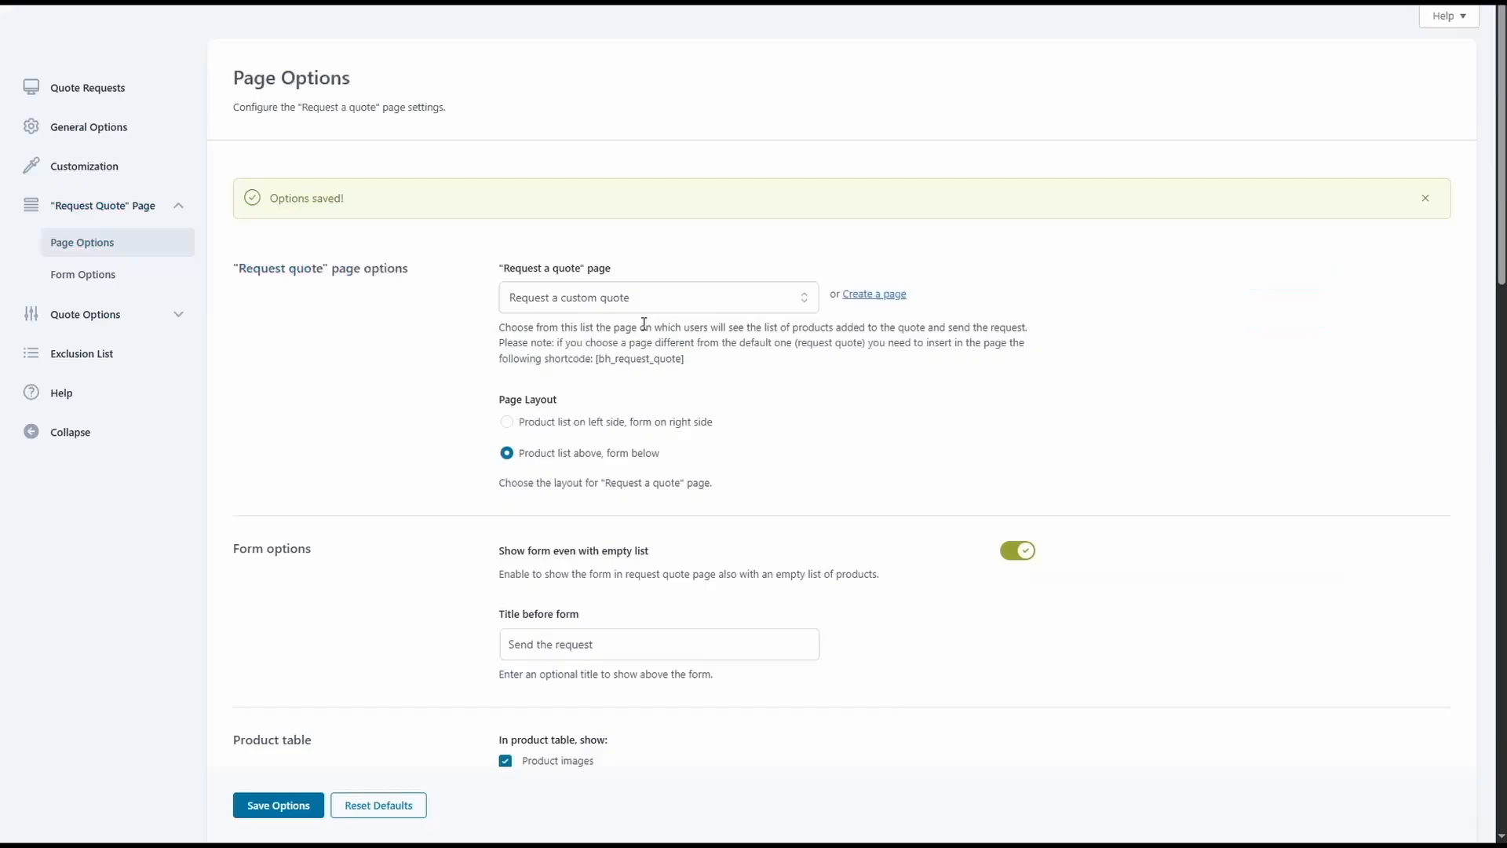
# Review the remaining page options: form, product table, "Return to shop", "Update & clear list", PDF and request sending.
pyautogui.scroll(-3, 644, 326)
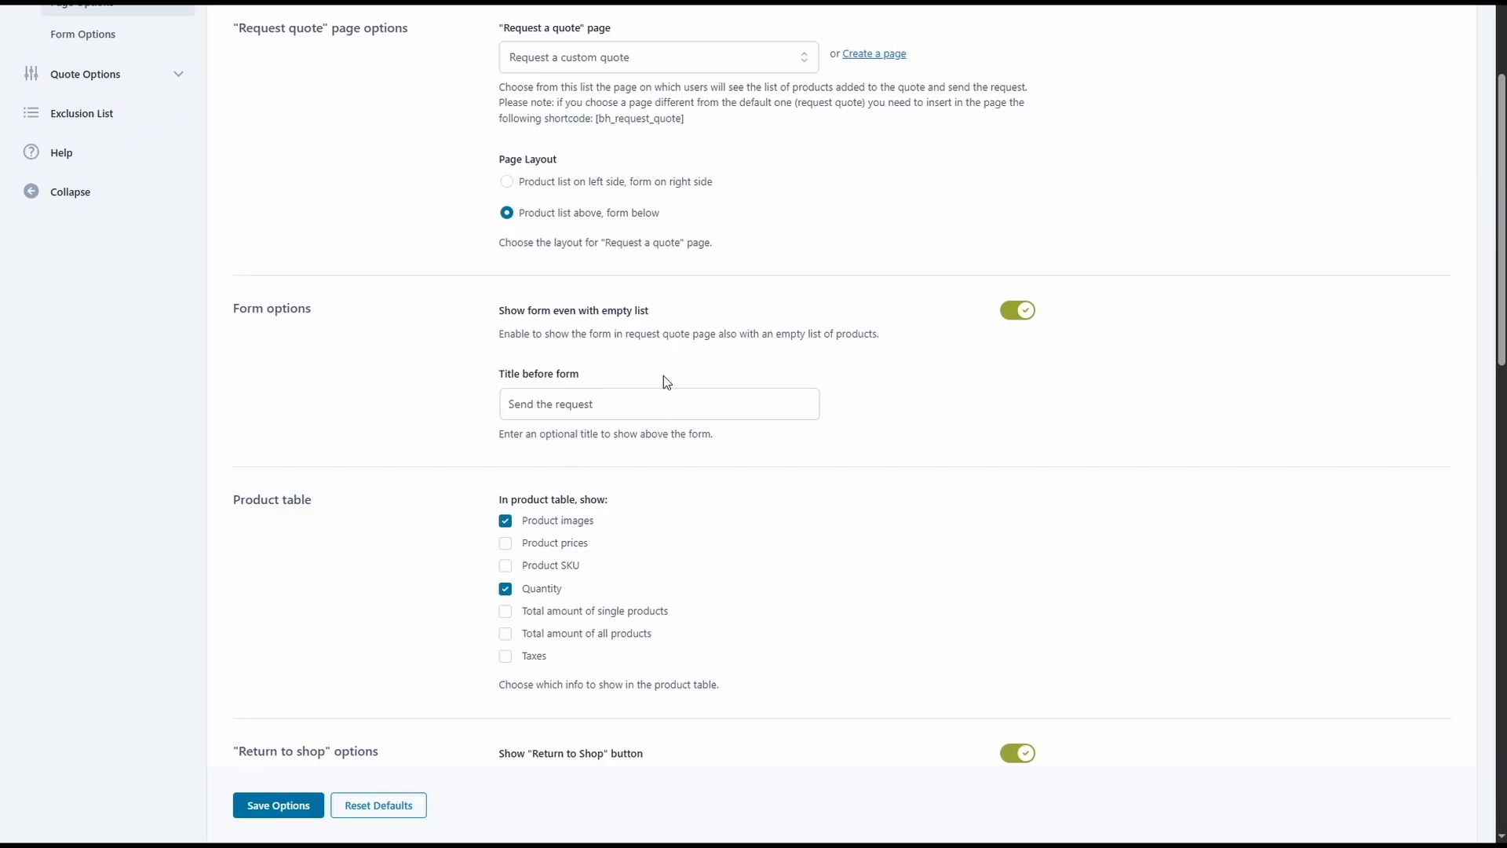
pyautogui.scroll(-1, 666, 380)
pyautogui.scroll(-3, 666, 380)
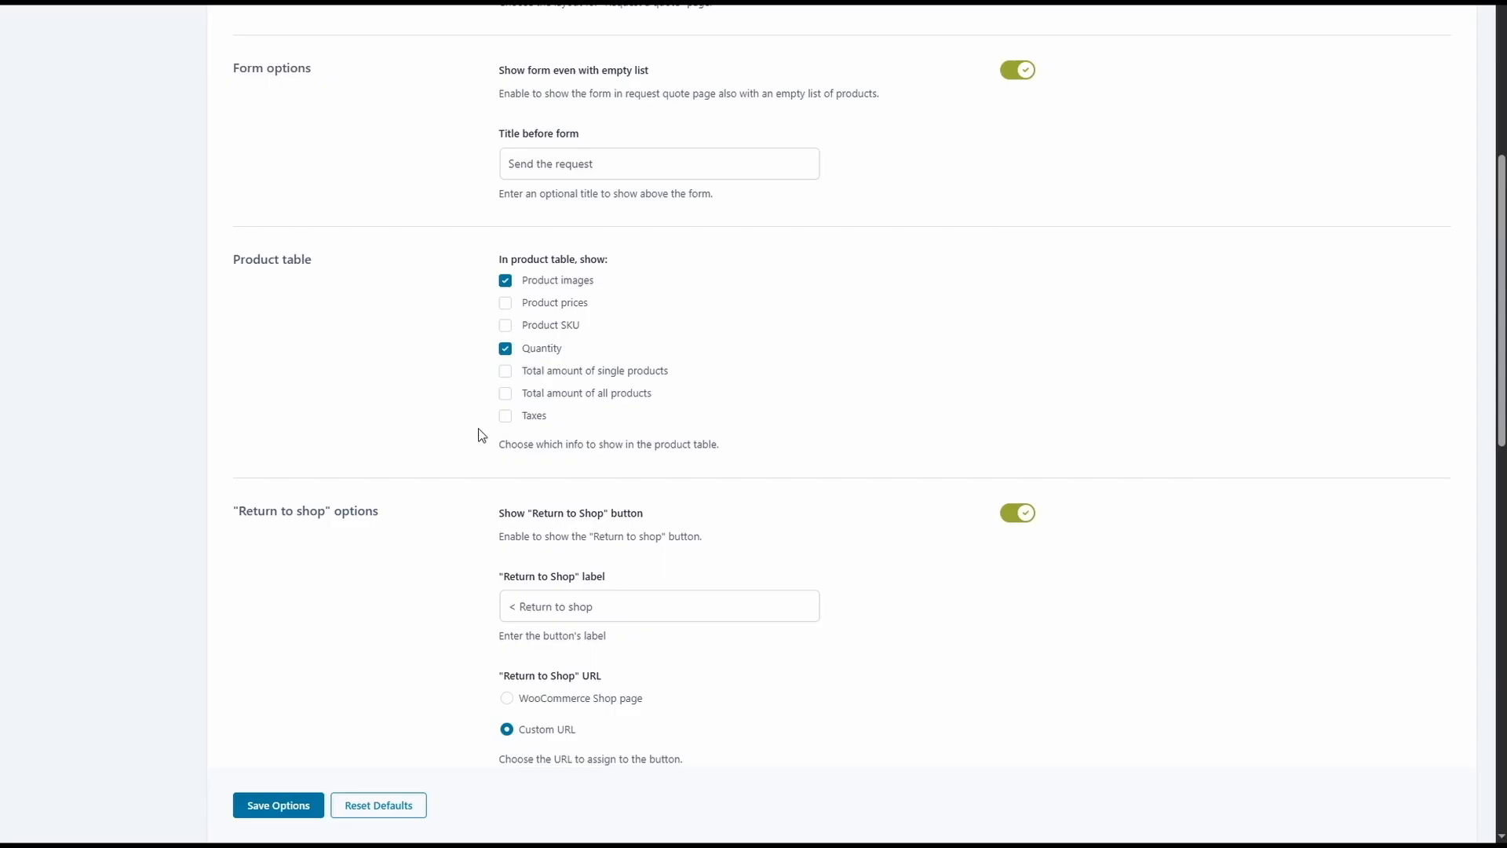
pyautogui.scroll(-1, 559, 469)
pyautogui.scroll(-3, 557, 469)
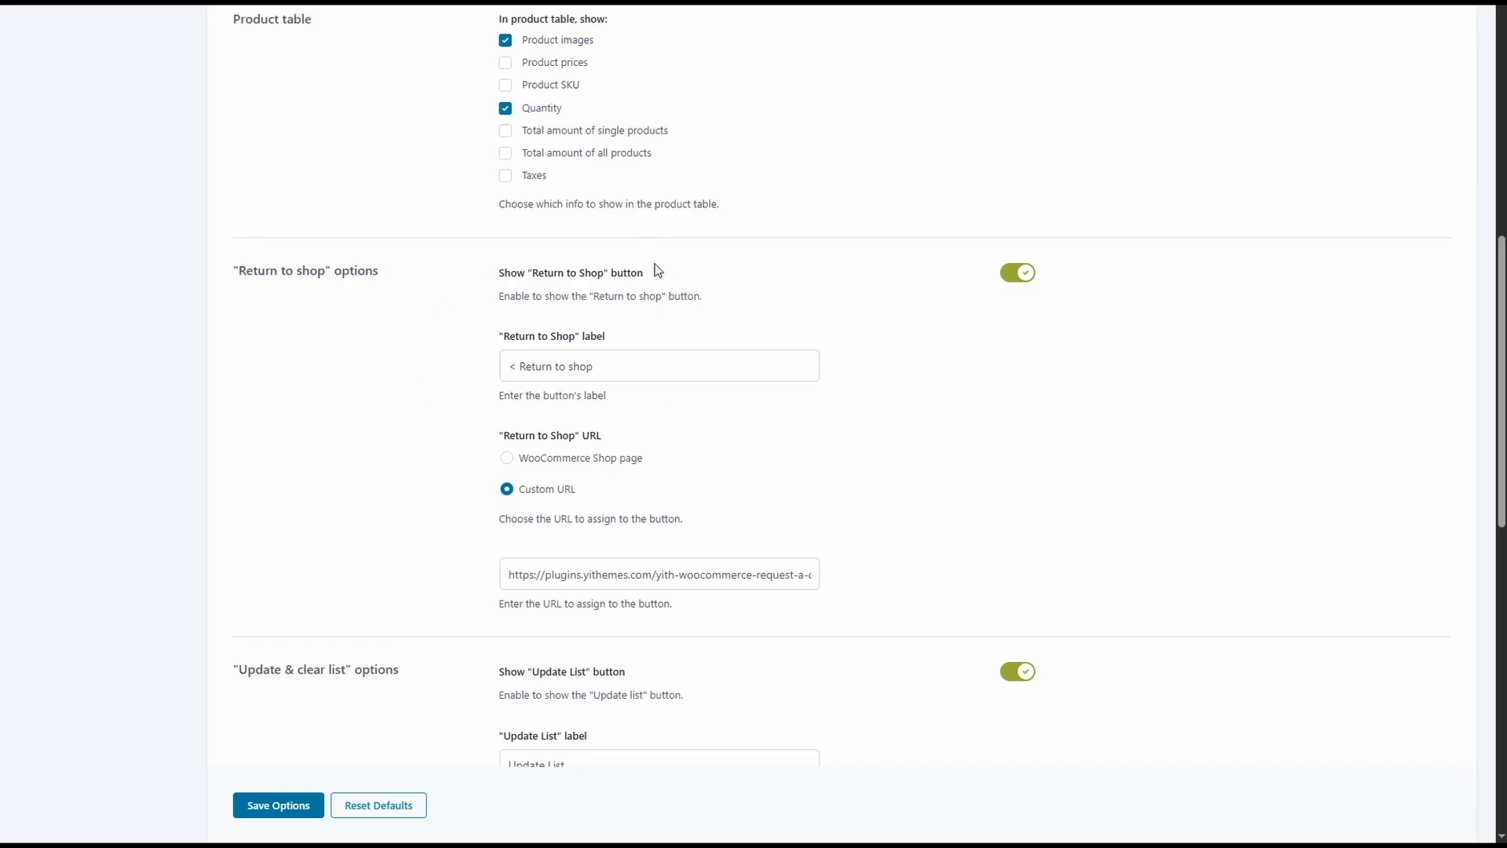
pyautogui.scroll(-6, 658, 270)
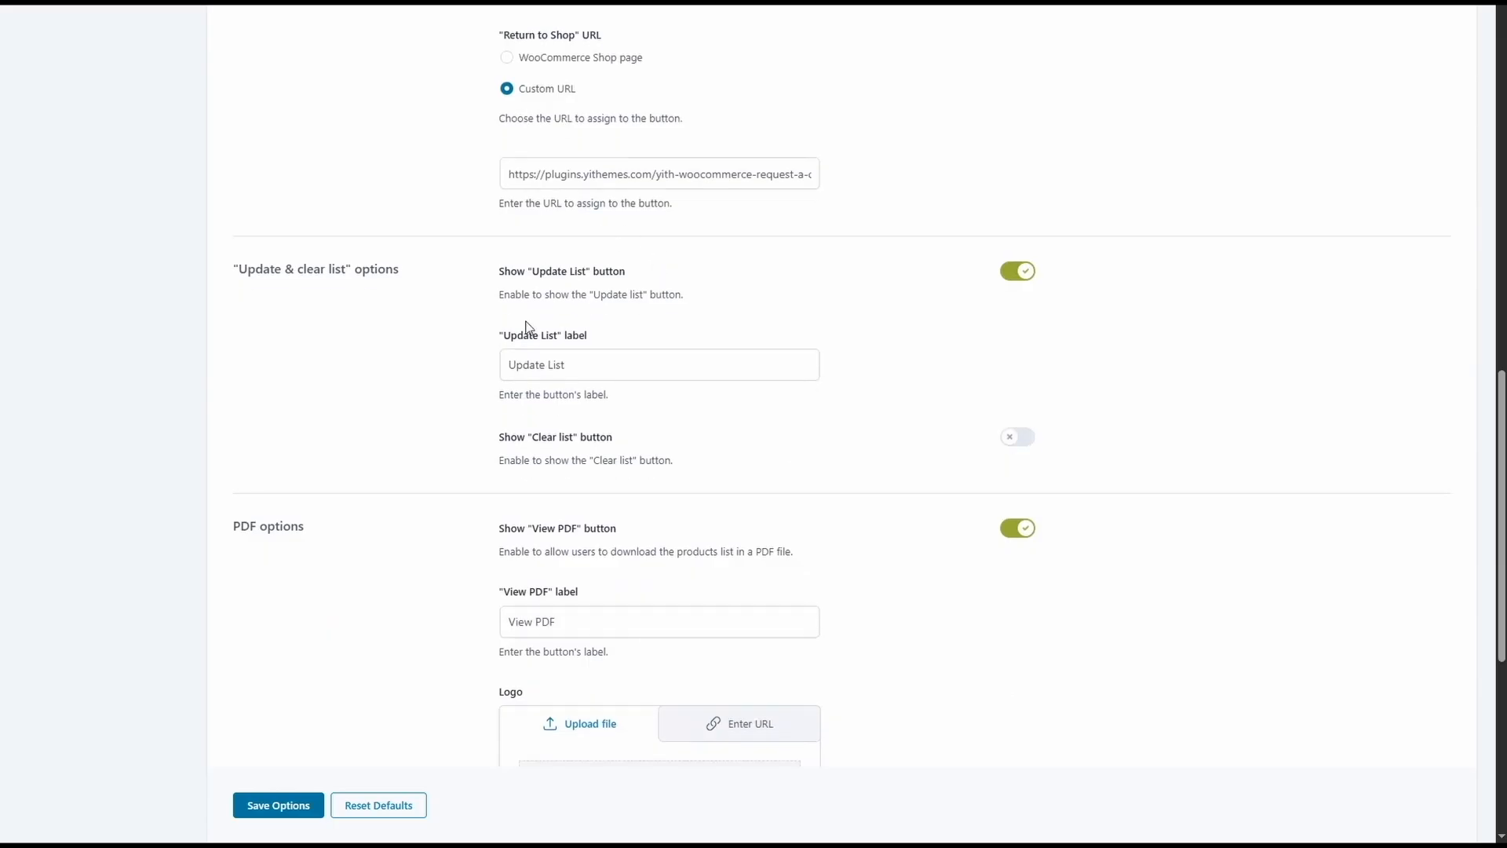
pyautogui.scroll(-4, 468, 448)
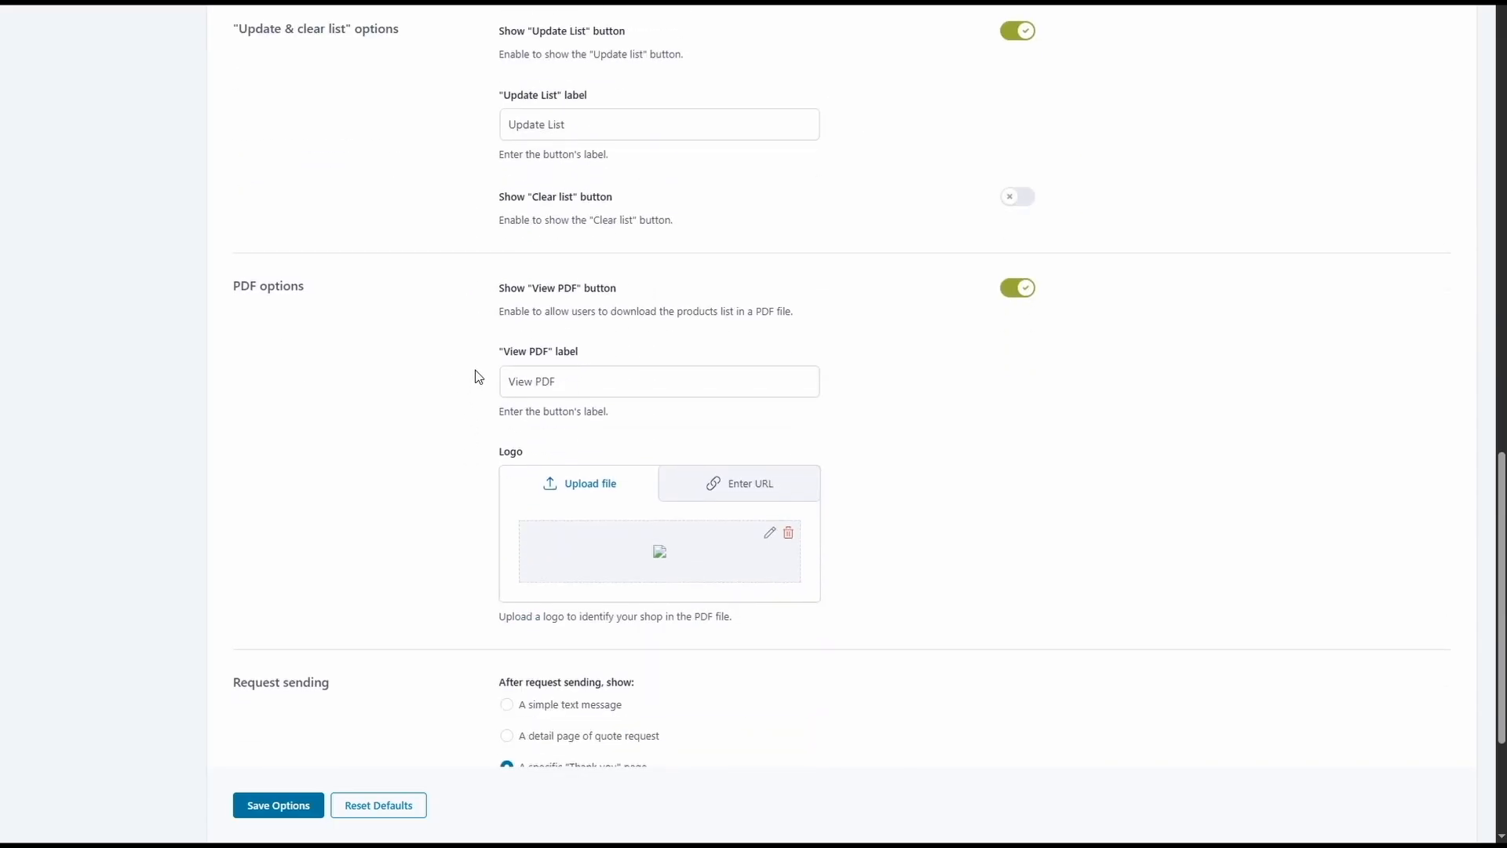
pyautogui.scroll(-4, 475, 376)
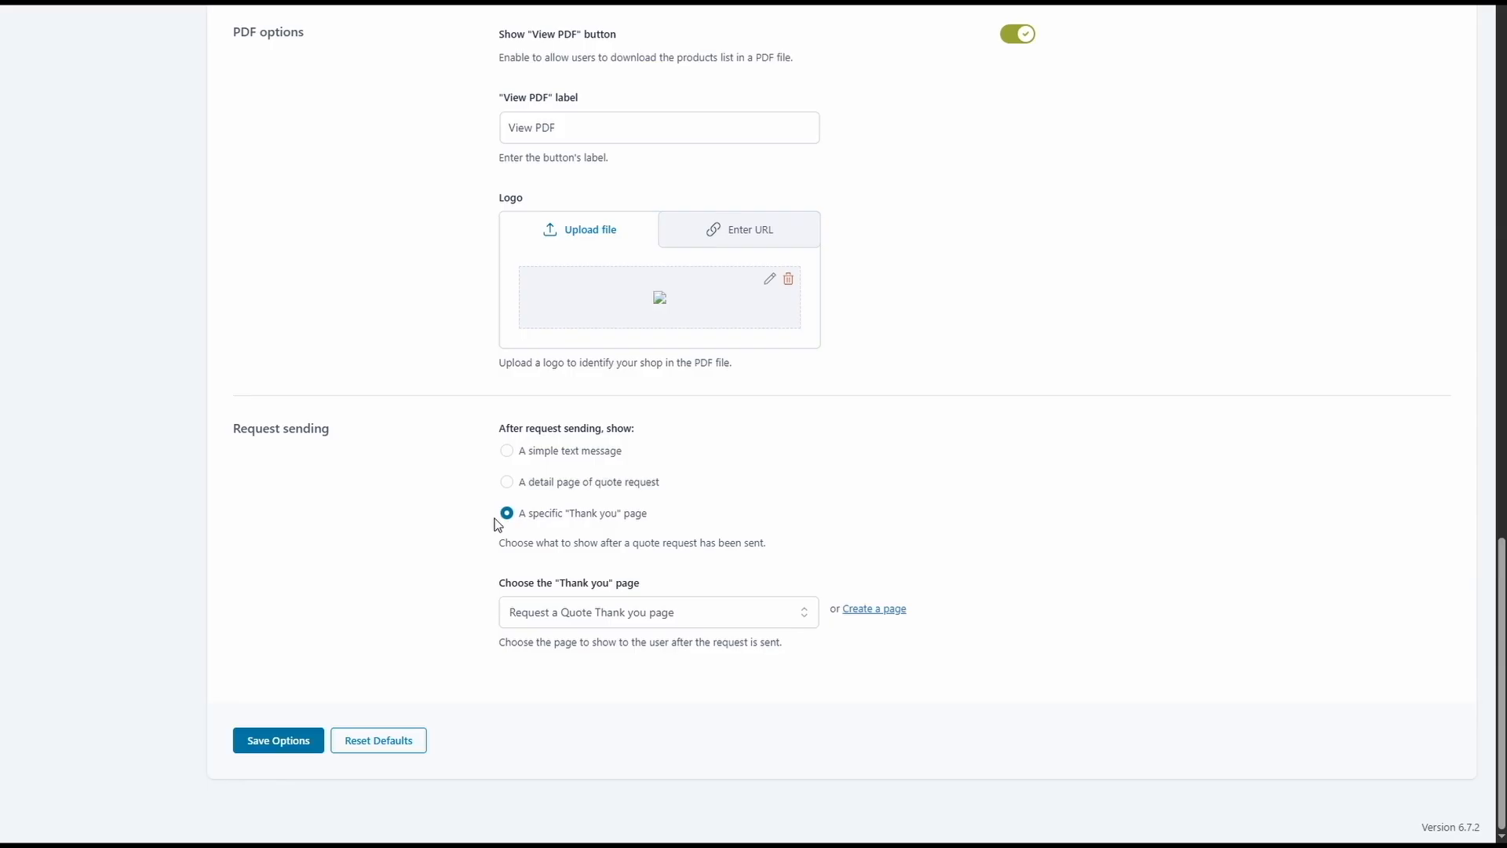
# Choose a simple text message to show after request sending and review its text, "Return to shop" label and URL options.
pyautogui.click(599, 623)
pyautogui.click(601, 625)
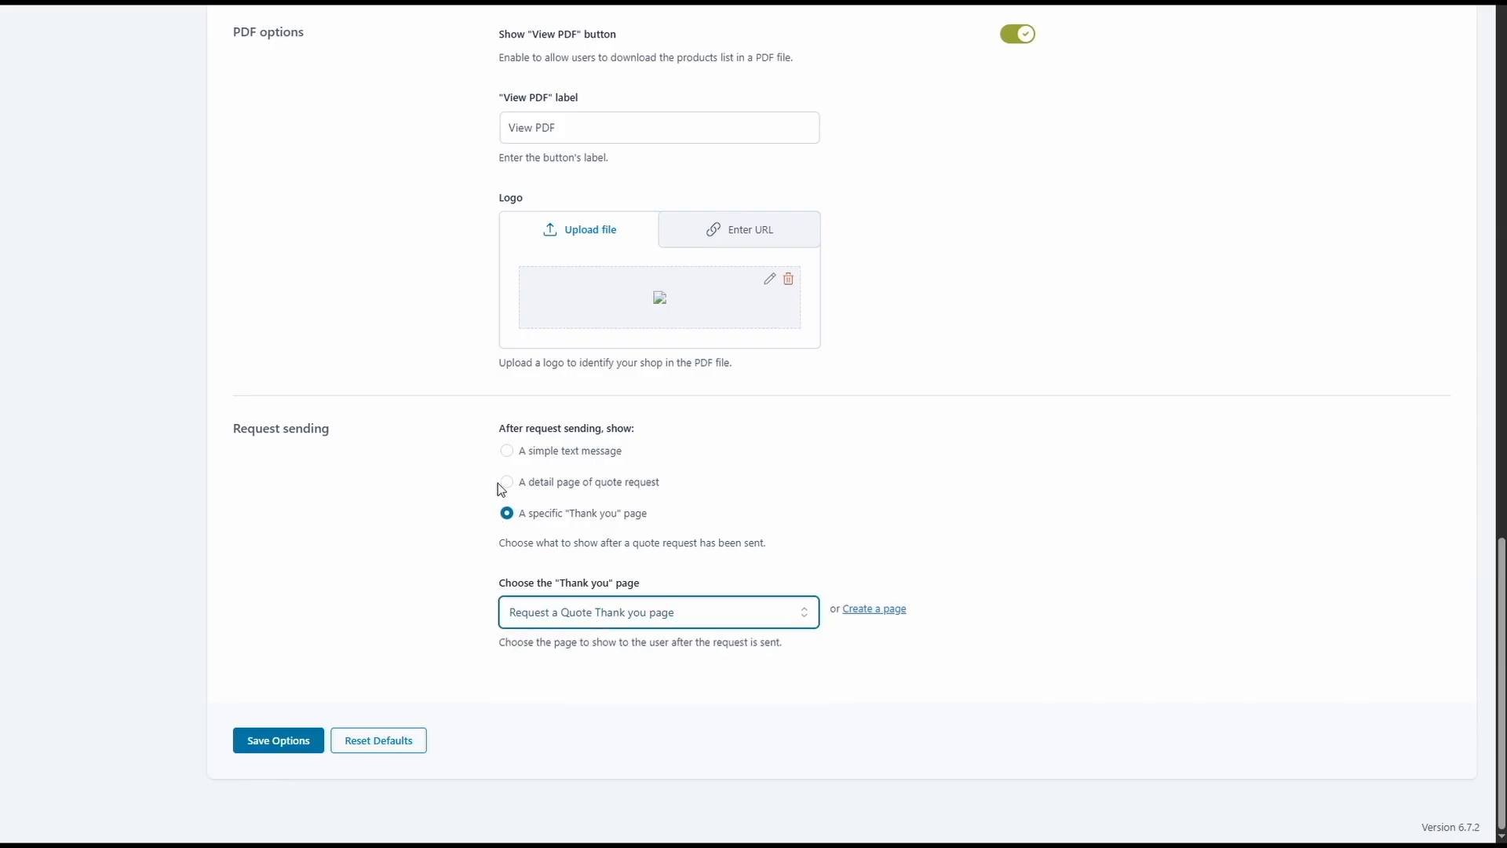
pyautogui.click(505, 454)
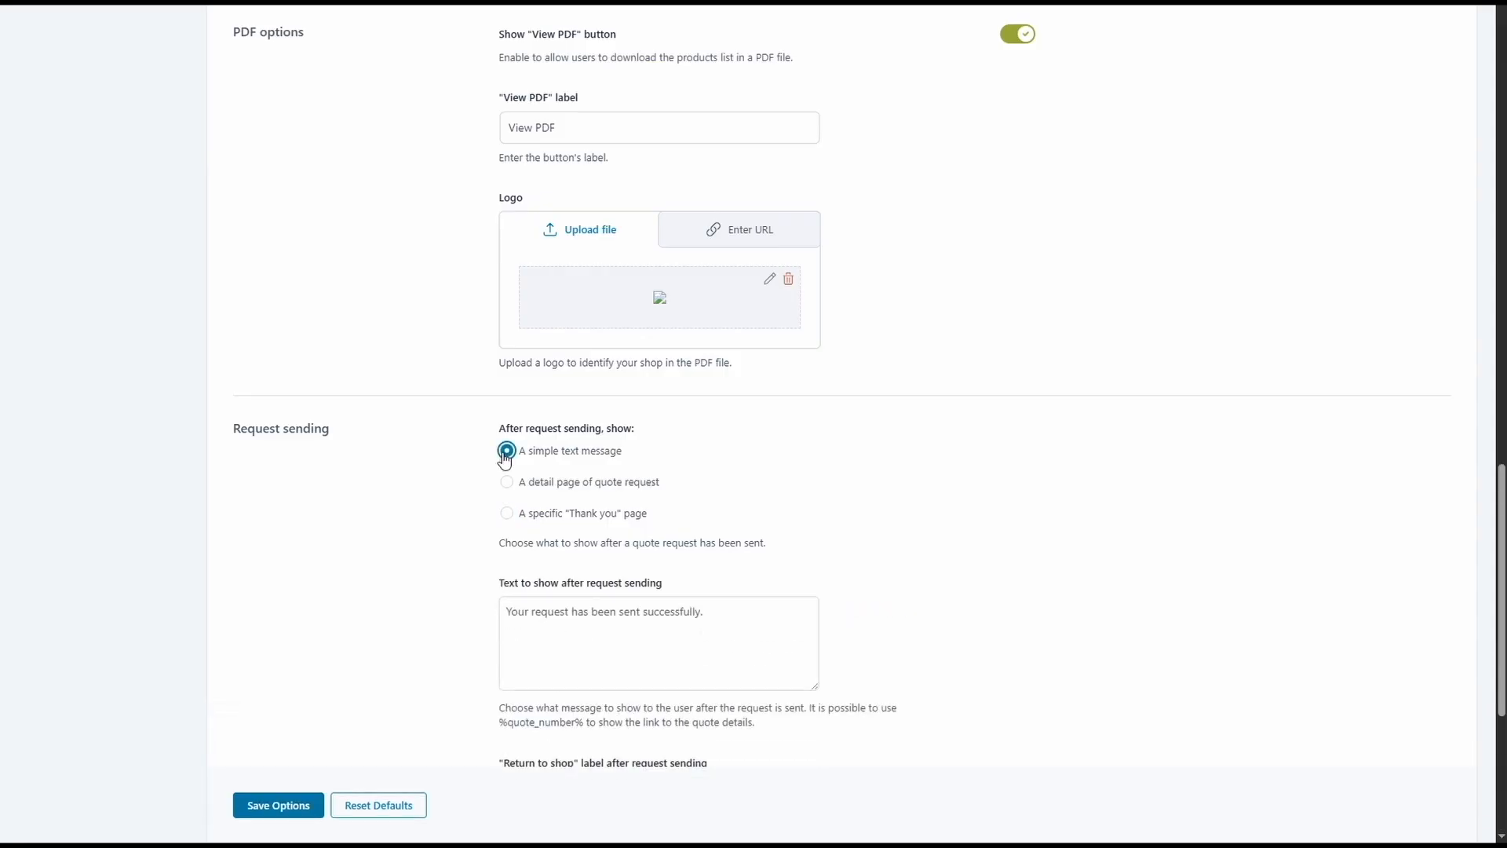
pyautogui.scroll(-1, 495, 626)
pyautogui.scroll(-4, 495, 626)
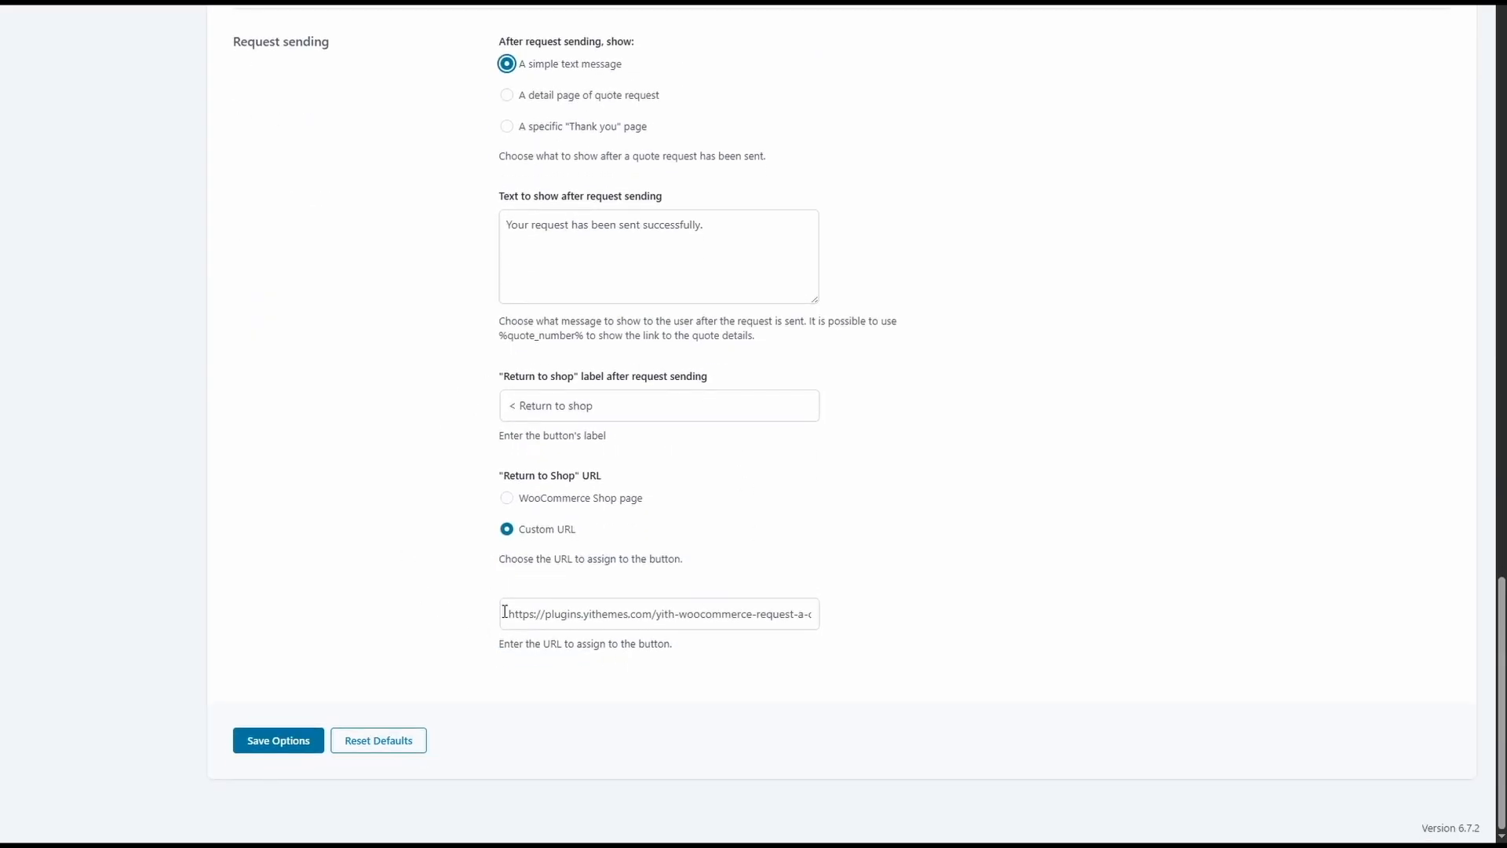
pyautogui.scroll(20, 681, 552)
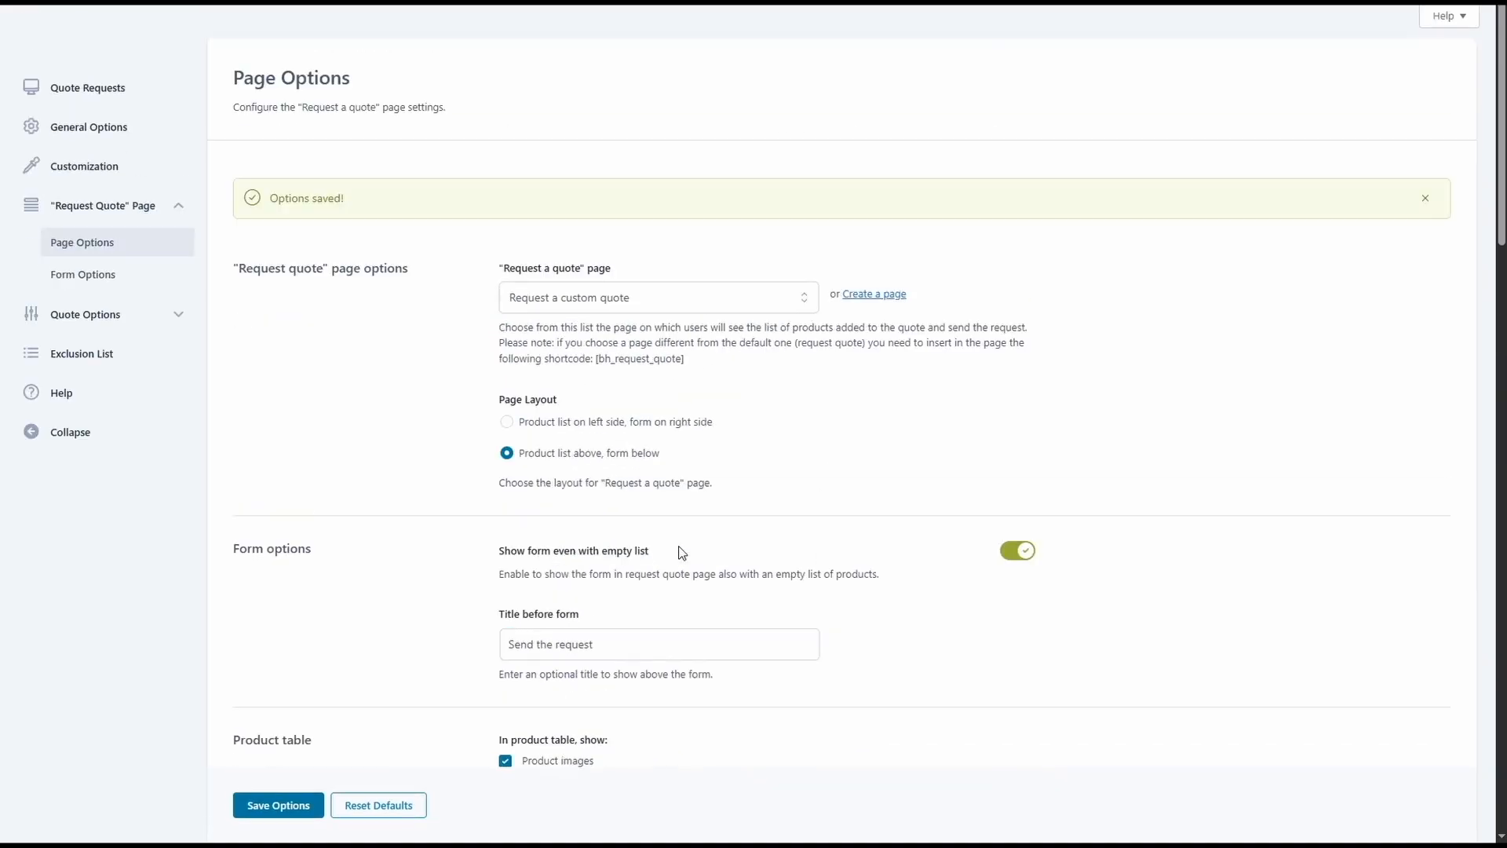
# Open the quote form settings and move the message field directly below last_name in the default form fields.
pyautogui.click(100, 278)
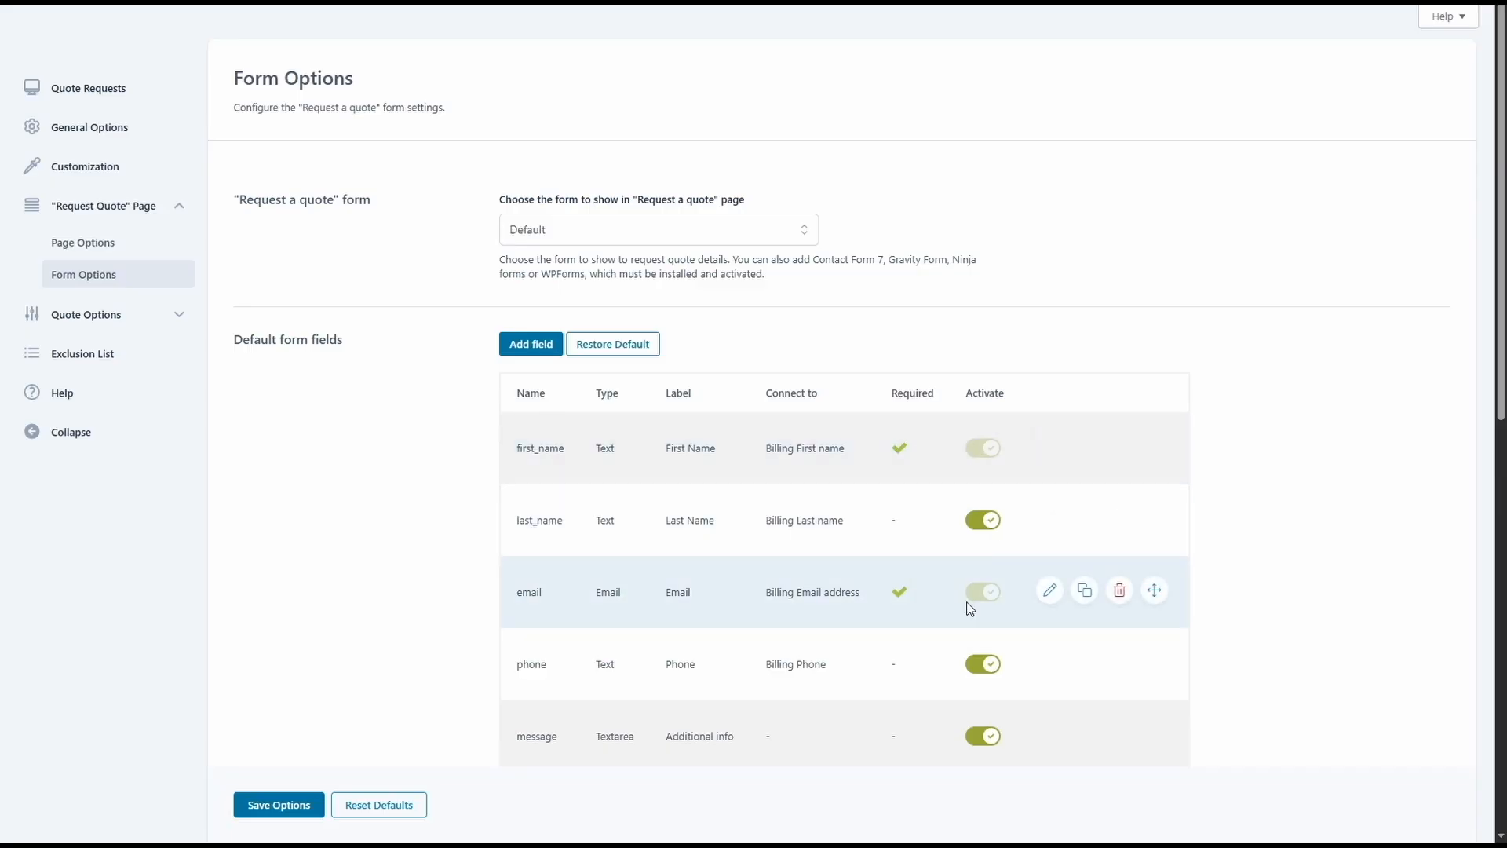
pyautogui.scroll(-2, 970, 608)
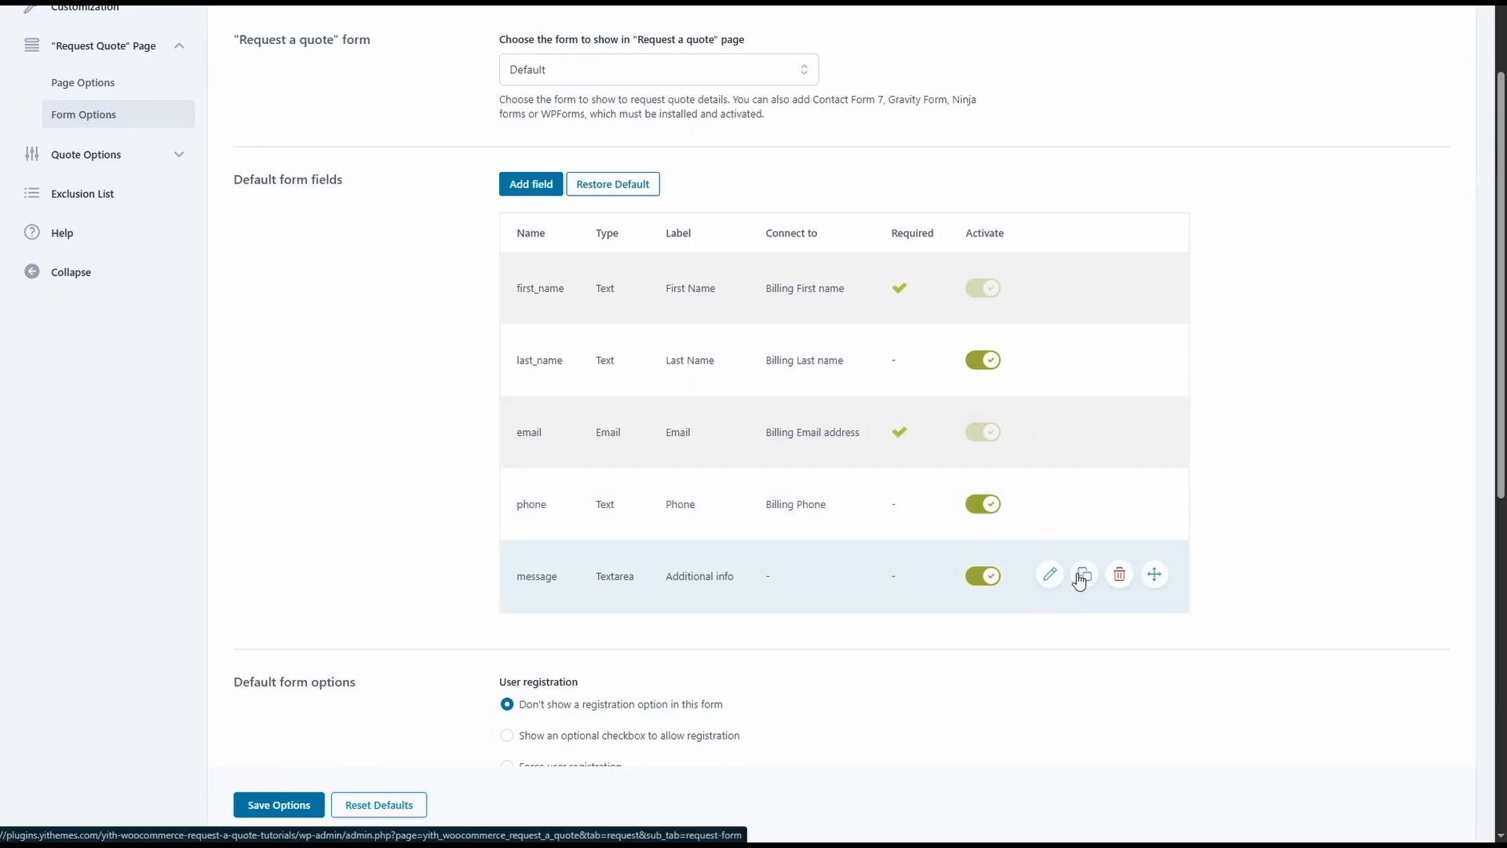
pyautogui.moveTo(1153, 575); pyautogui.dragTo(1141, 385)
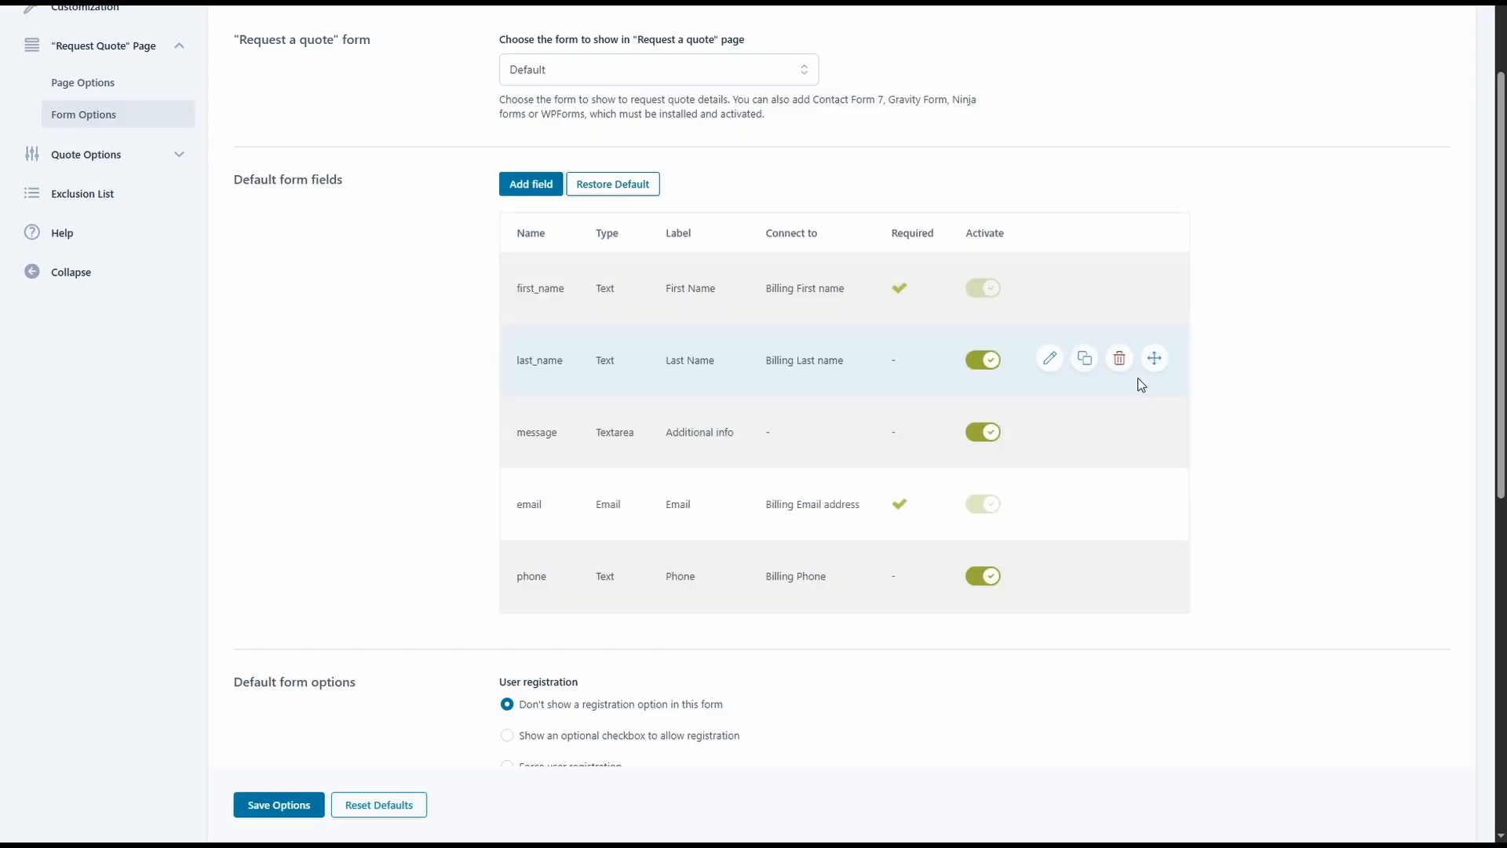
# Start adding a field to the default quote form, look through the available field types and choose Upload.
pyautogui.scroll(1, 1141, 385)
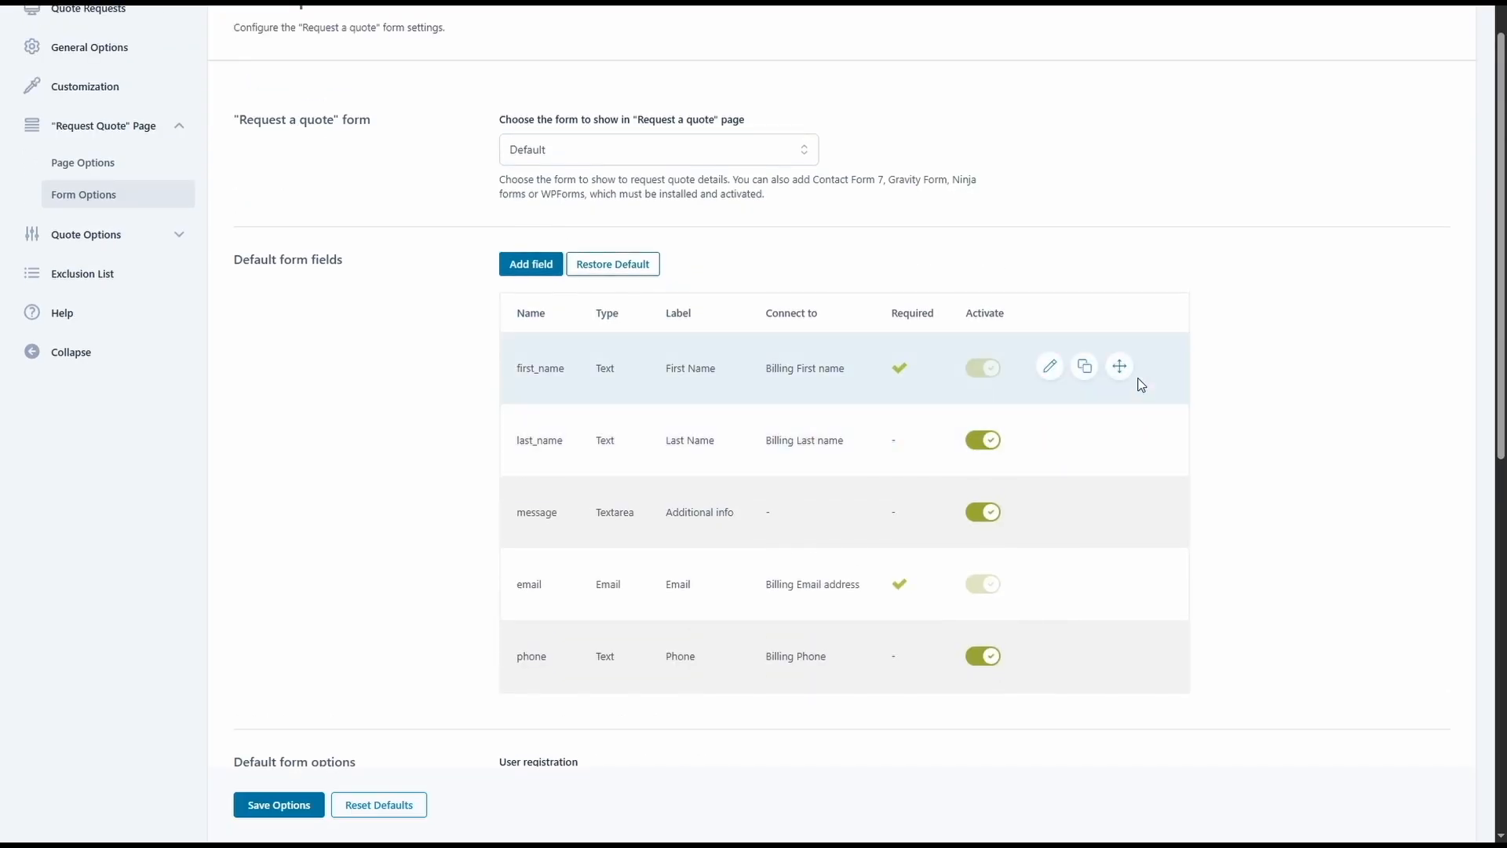
pyautogui.scroll(1, 526, 271)
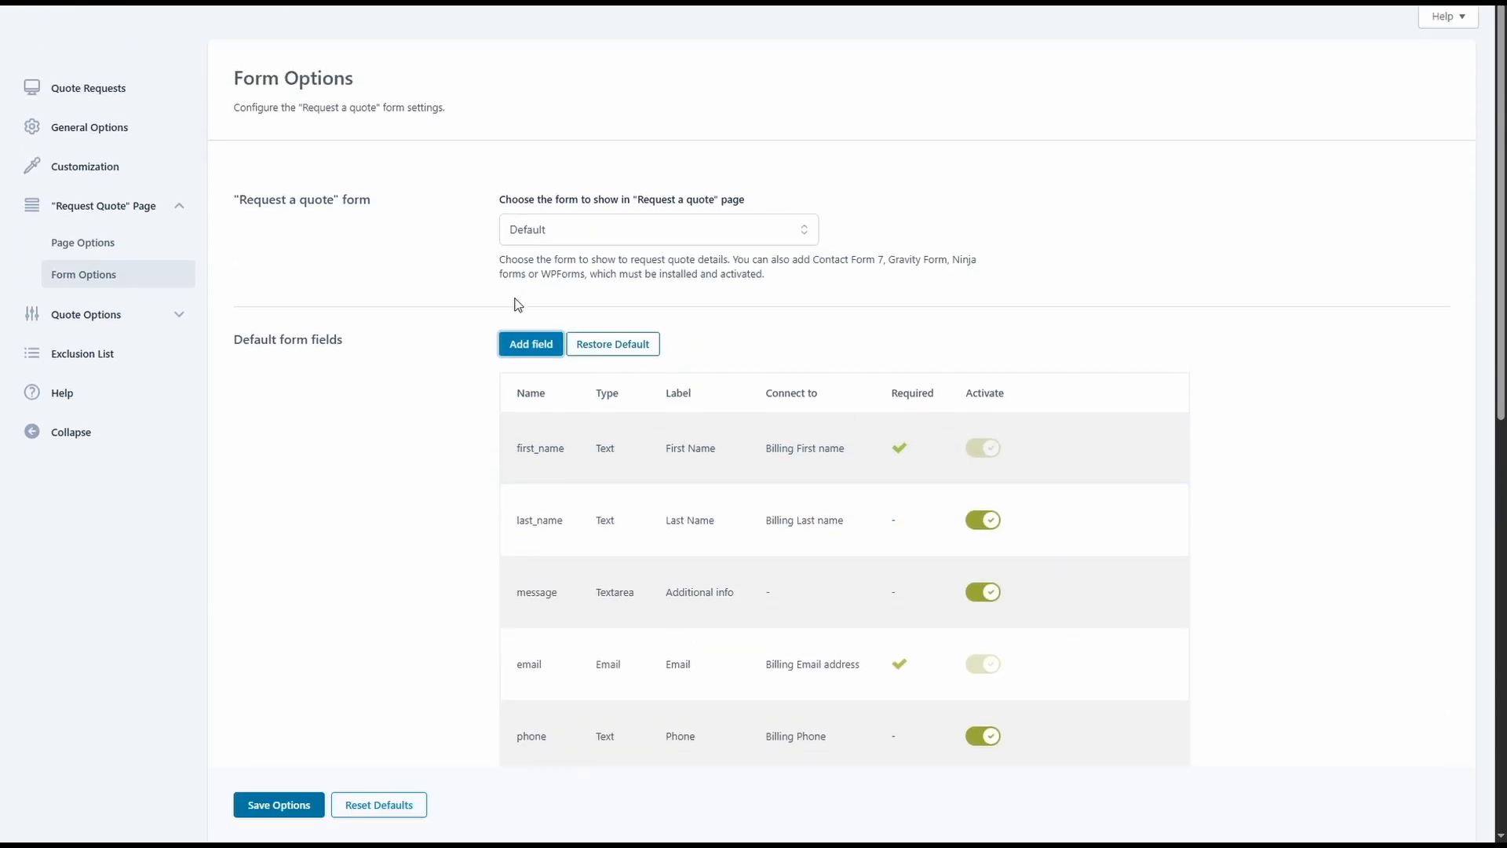
pyautogui.click(528, 349)
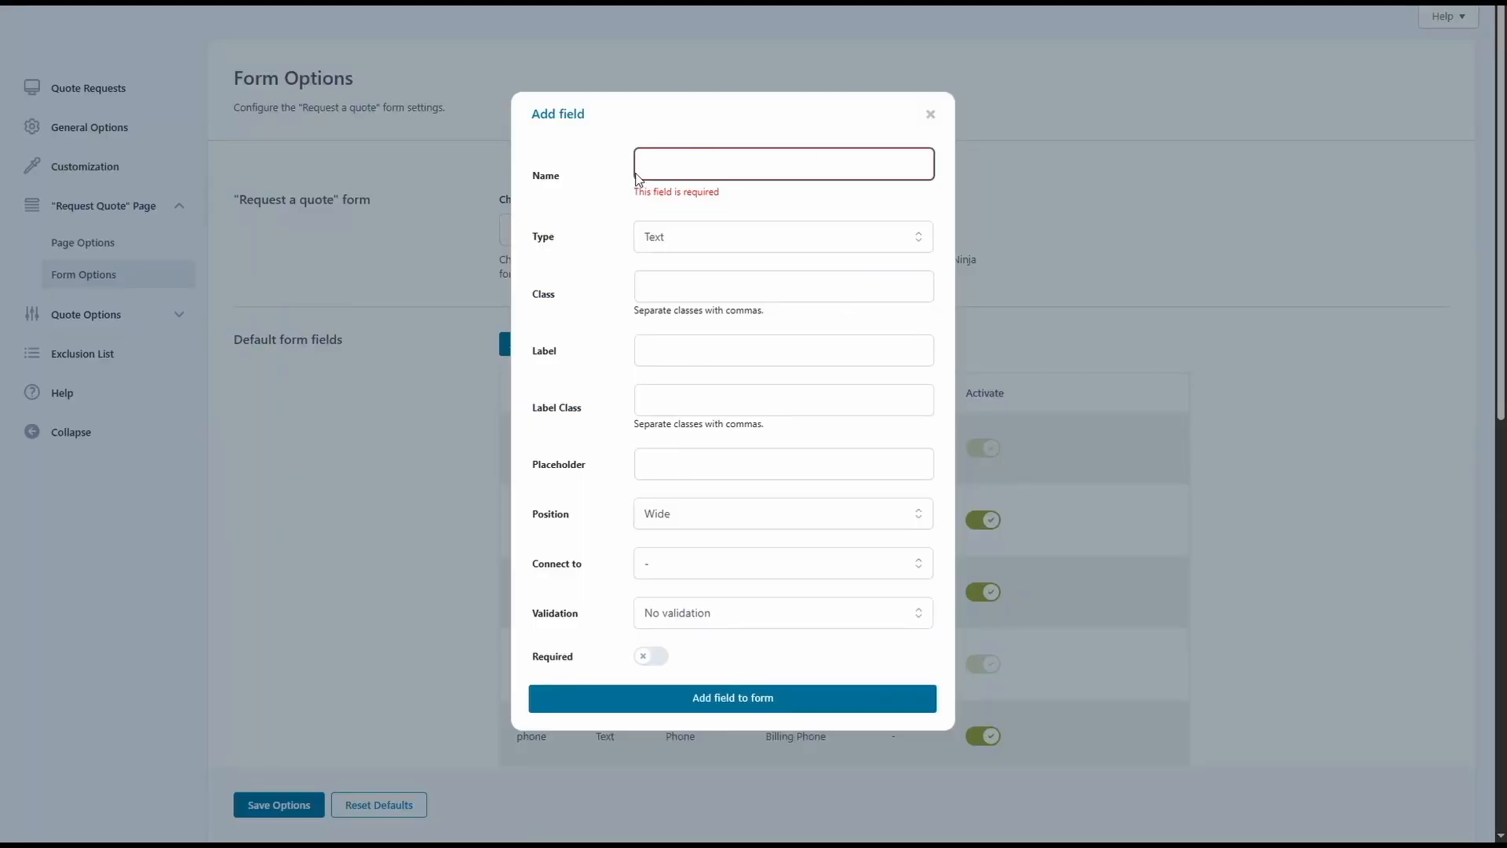
pyautogui.click(707, 244)
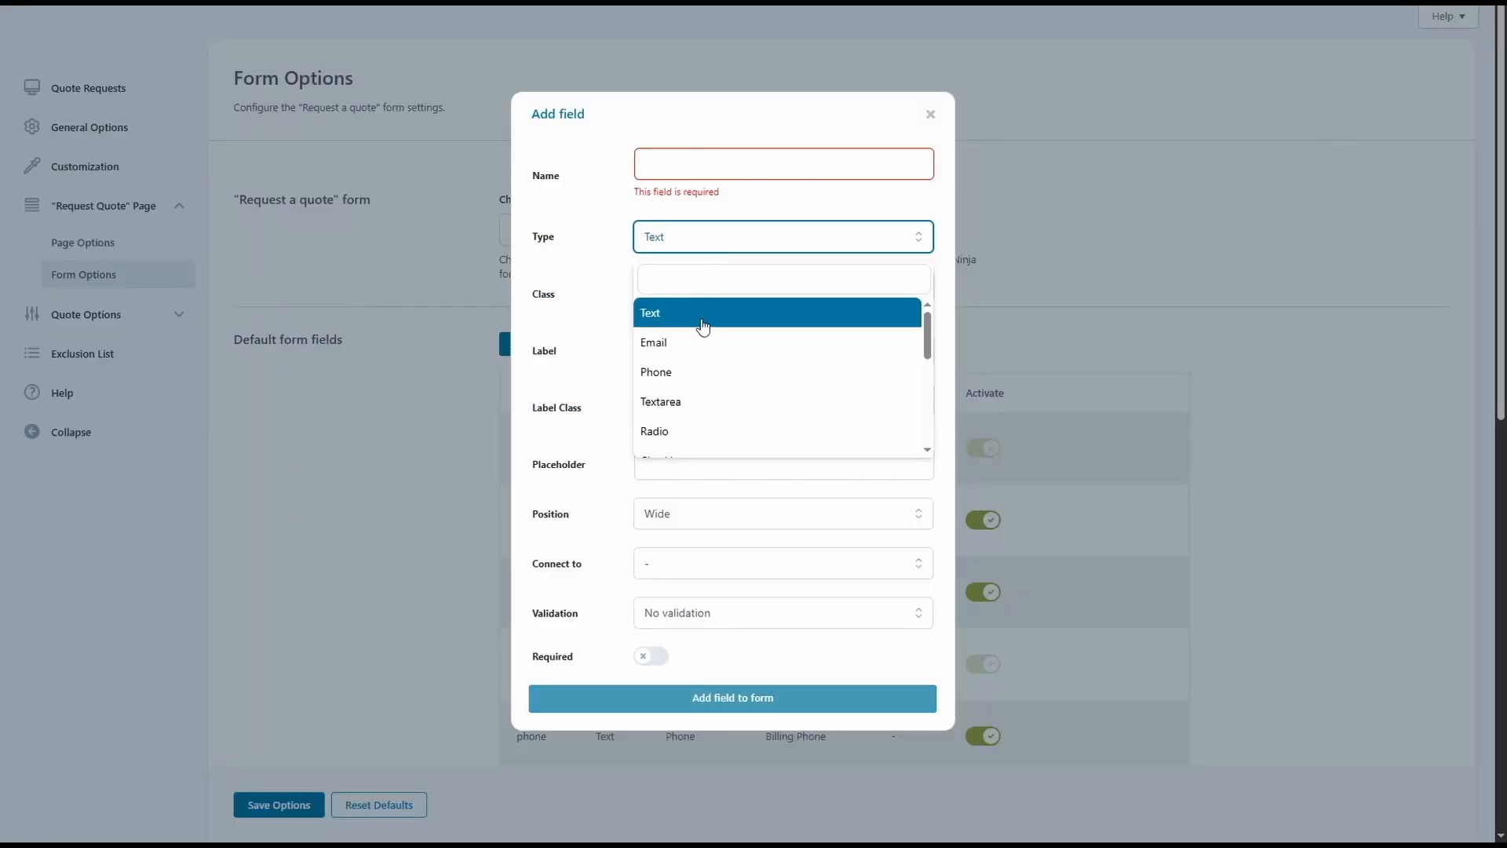
pyautogui.scroll(-3, 704, 377)
pyautogui.scroll(-2, 714, 403)
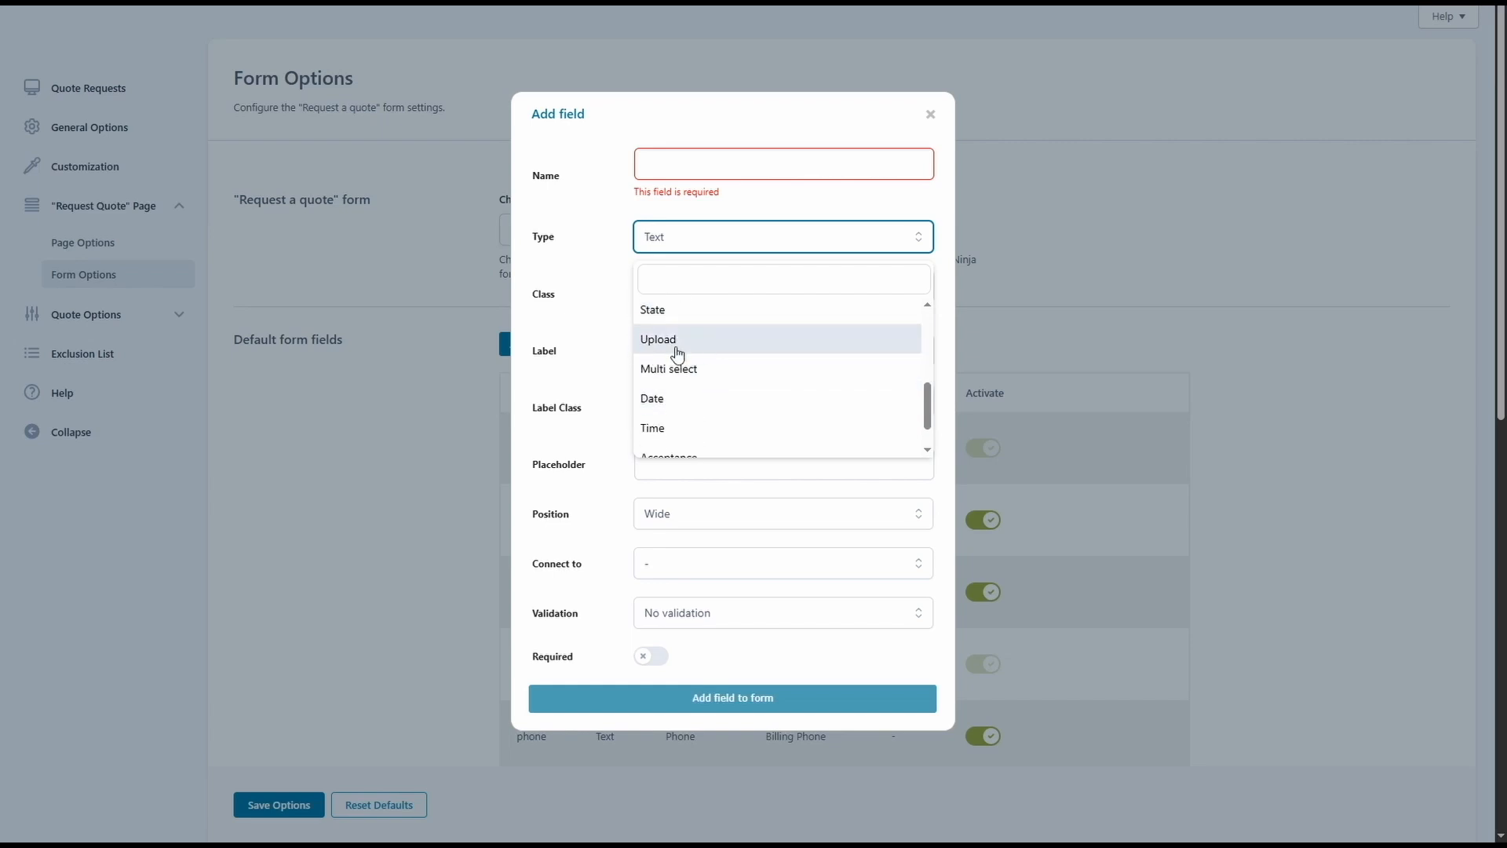
pyautogui.scroll(-1, 677, 353)
pyautogui.scroll(2, 688, 433)
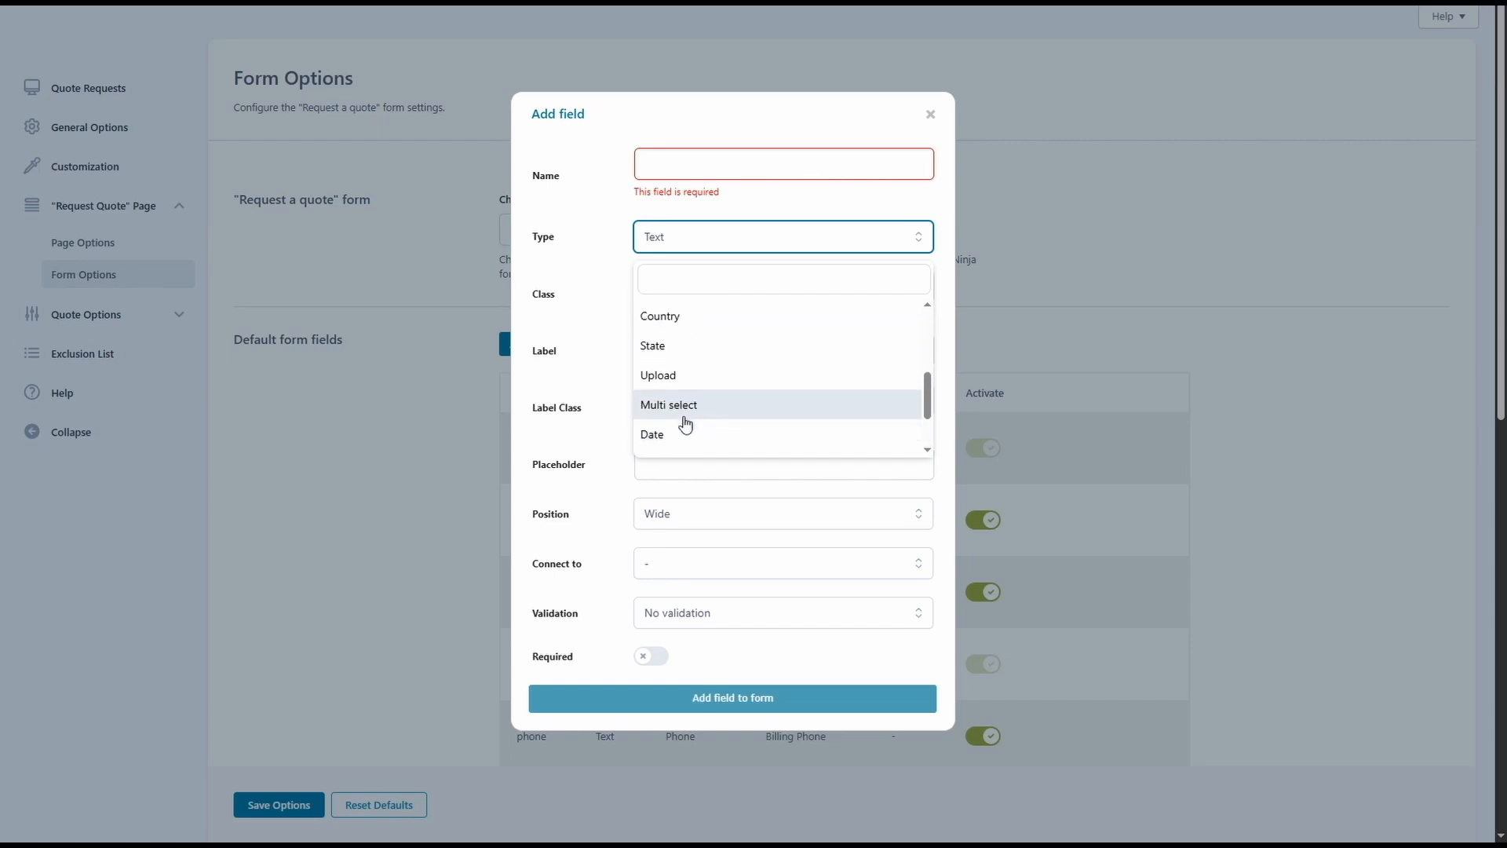
pyautogui.click(682, 375)
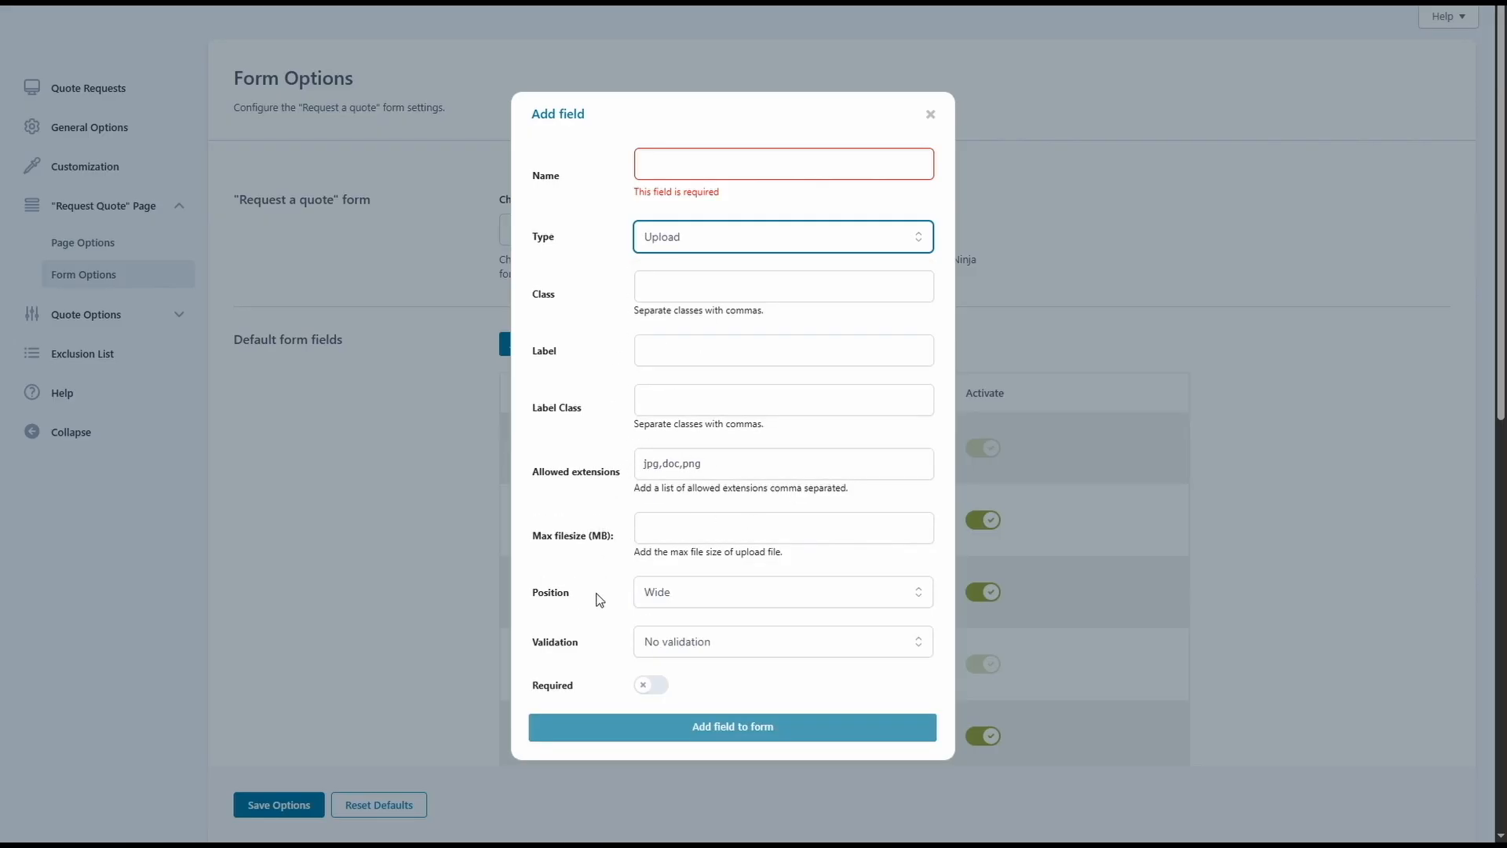
# Check the upload field's position setting, set its validation to File and close the dialog without adding the field.
pyautogui.click(696, 607)
pyautogui.click(696, 607)
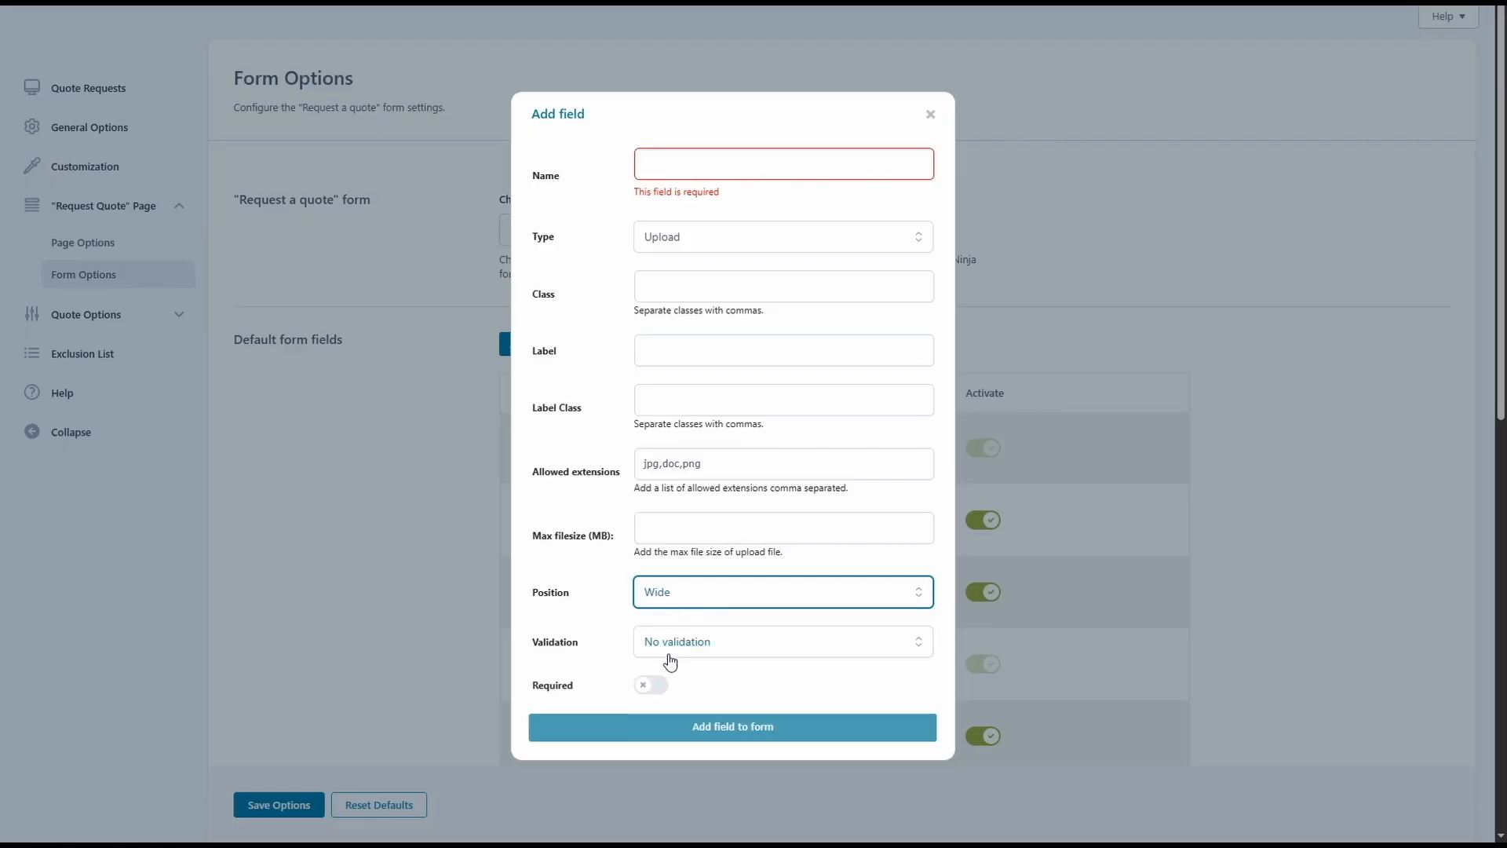
pyautogui.click(718, 645)
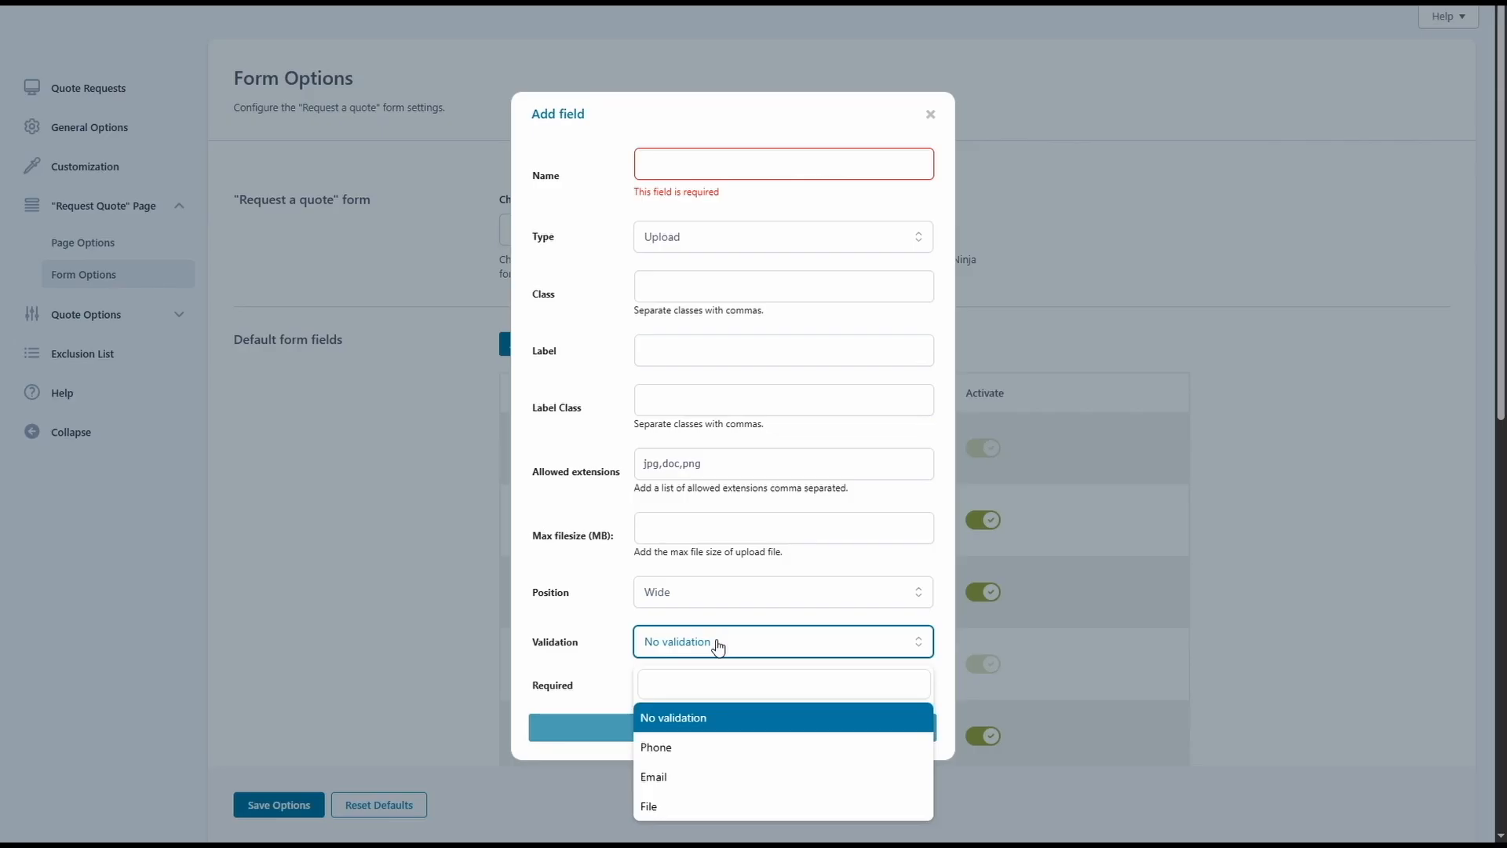
pyautogui.click(727, 809)
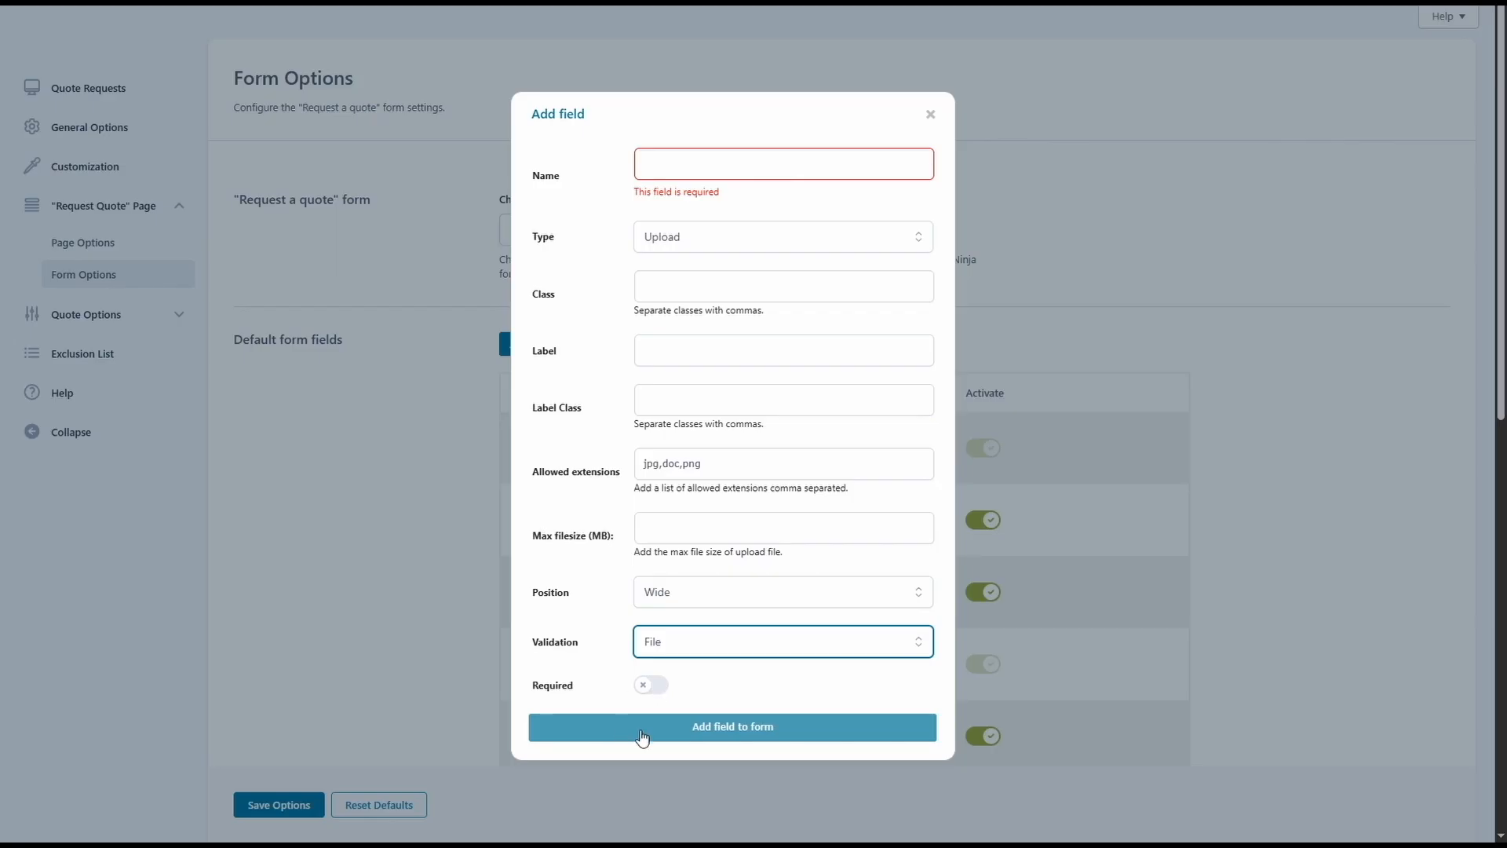
pyautogui.click(930, 114)
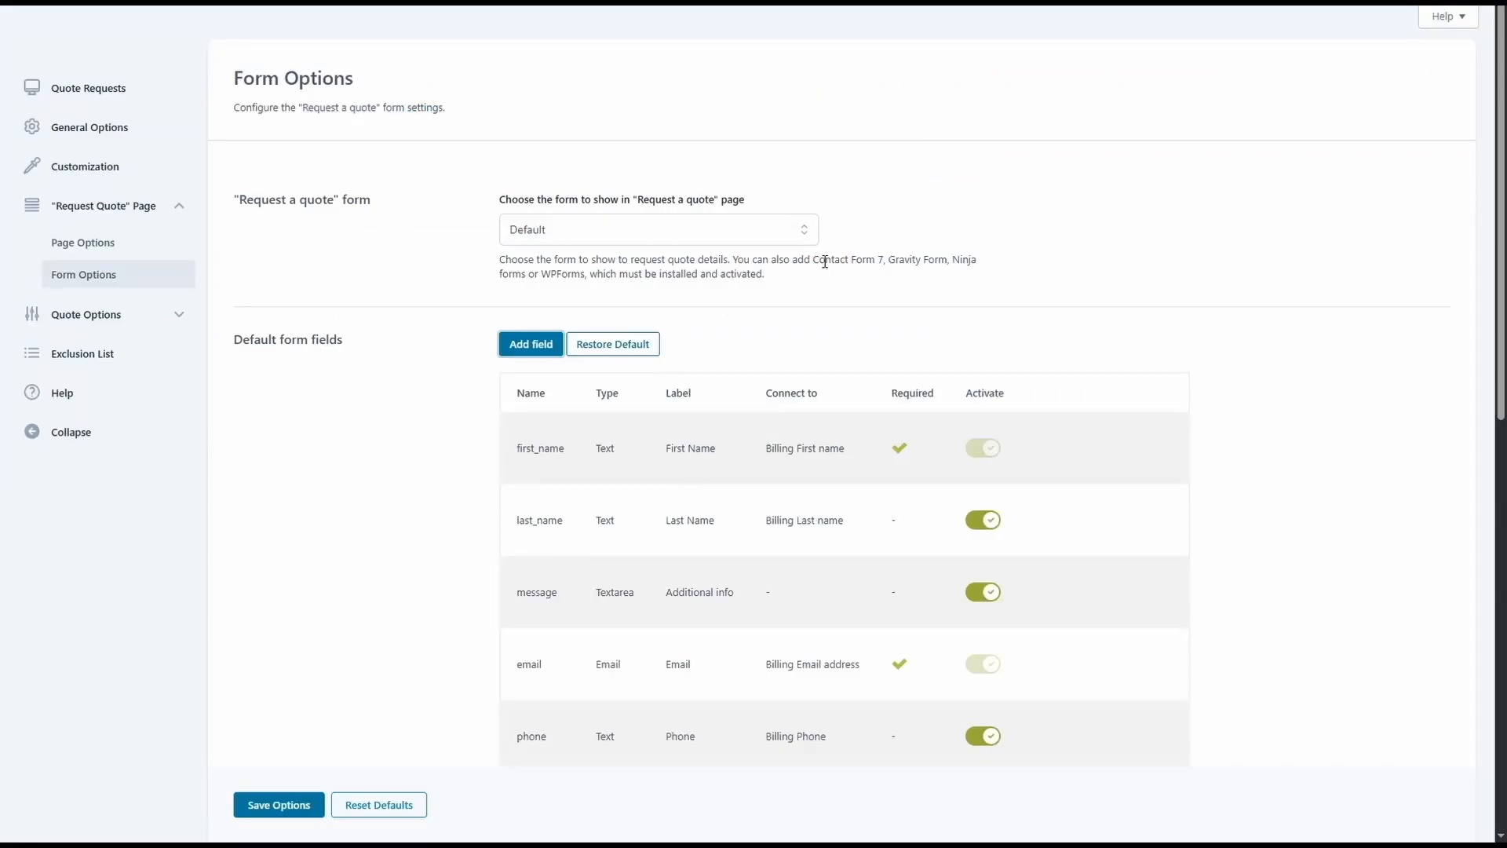
# Review the default form options: user registration, reCAPTCHA, autocomplete, and the date and time picker formats.
pyautogui.scroll(-2, 818, 266)
pyautogui.scroll(-5, 818, 266)
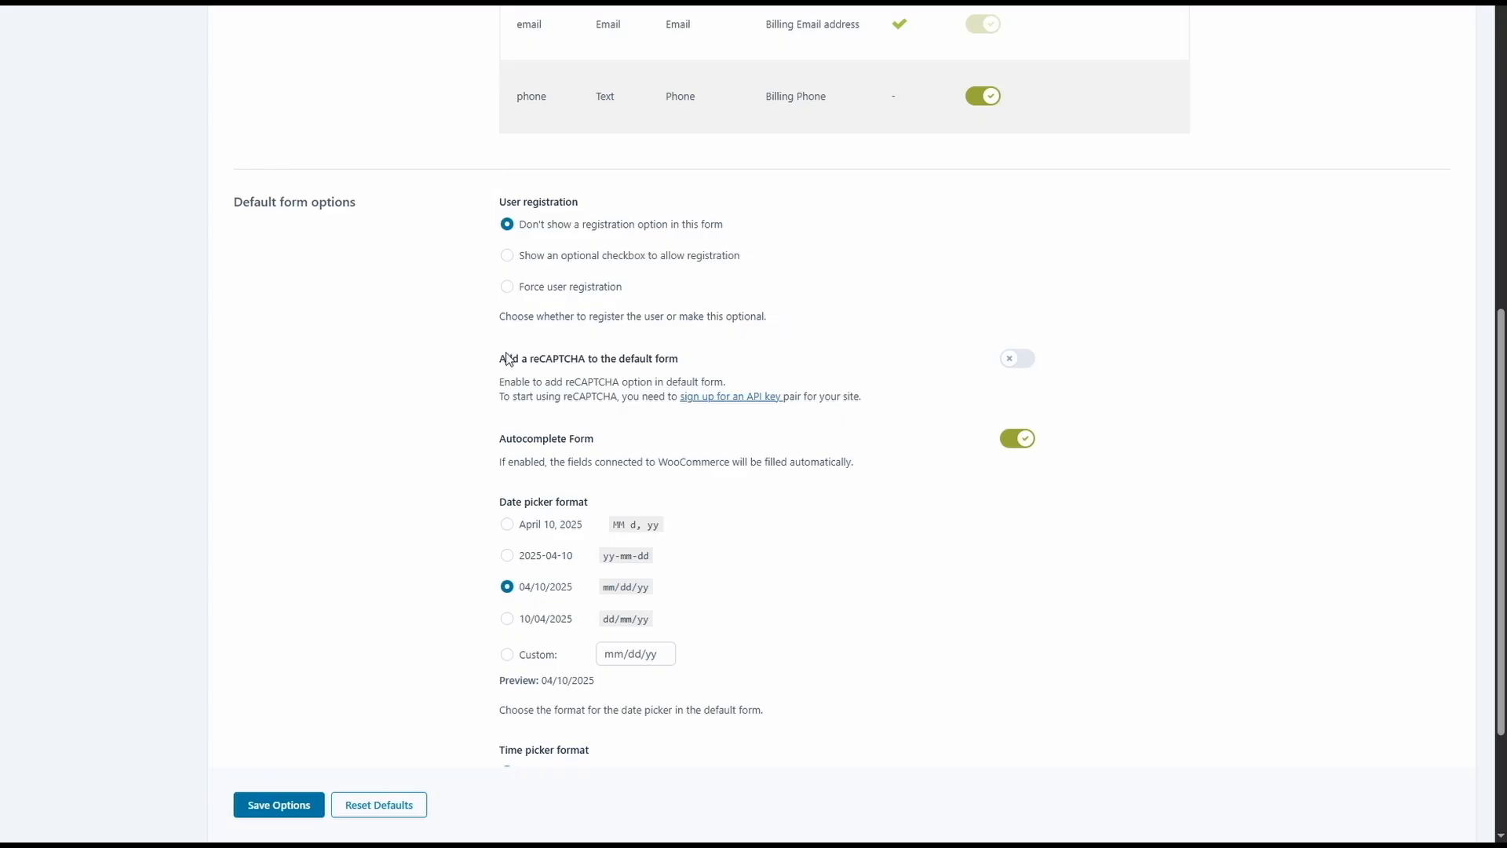
pyautogui.scroll(-1, 726, 363)
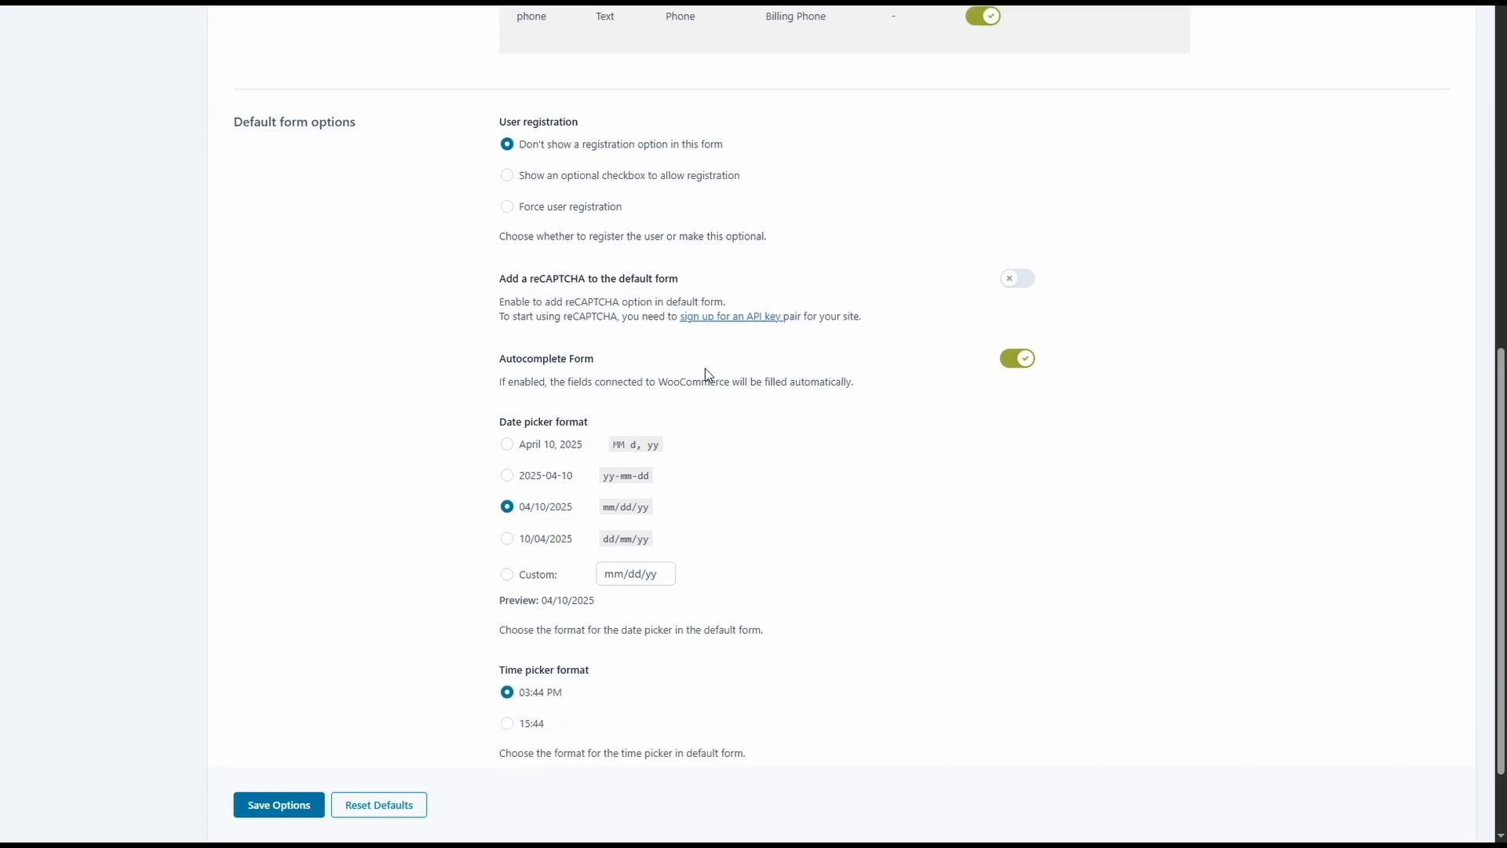
pyautogui.scroll(-1, 697, 437)
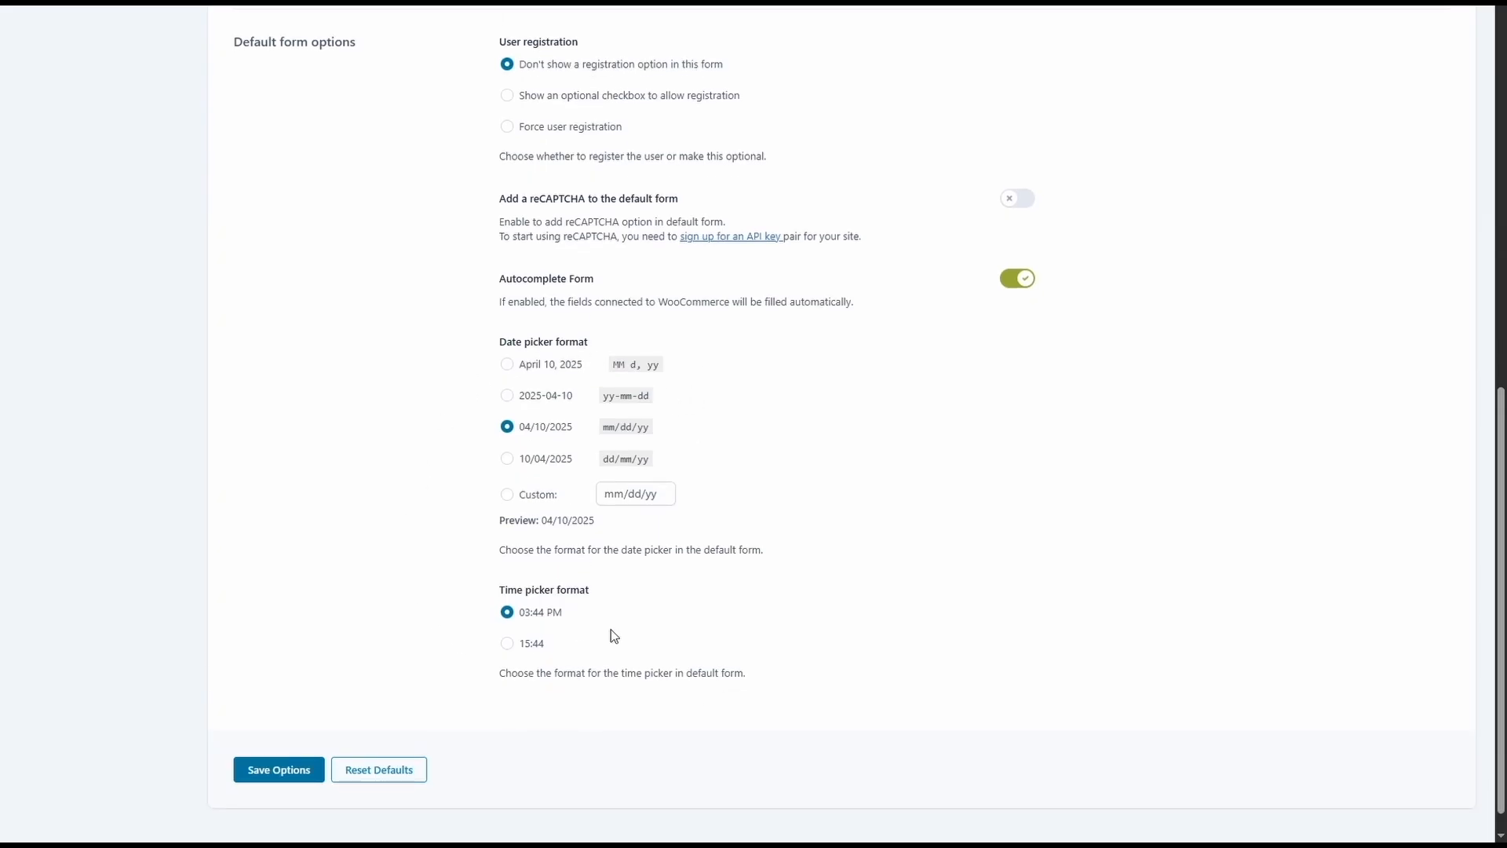
pyautogui.scroll(10, 496, 361)
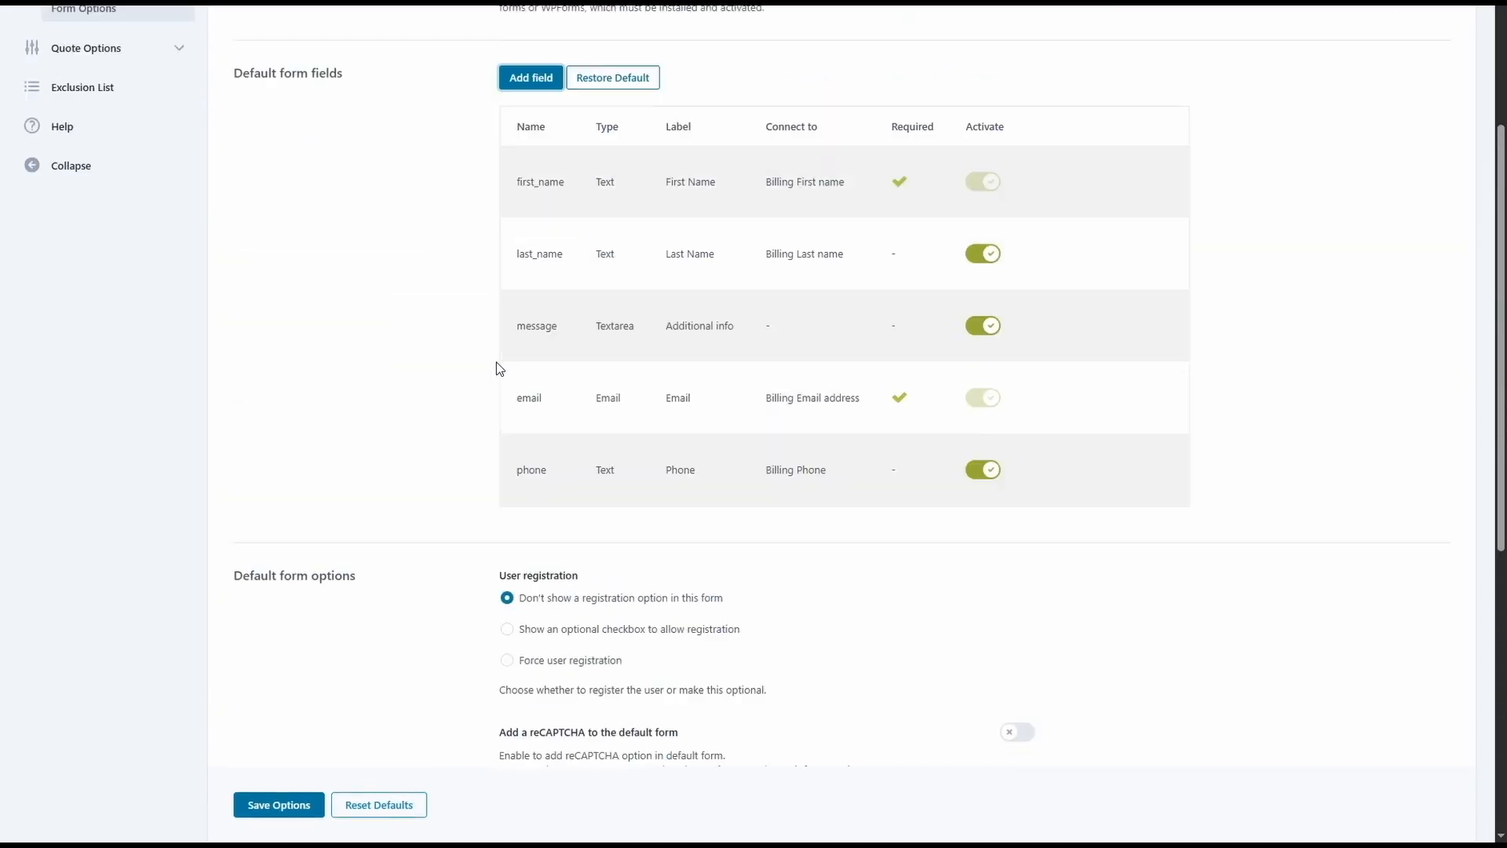
# Open the quote settings within the quote options and enable an expiry time for quotes.
pyautogui.click(168, 318)
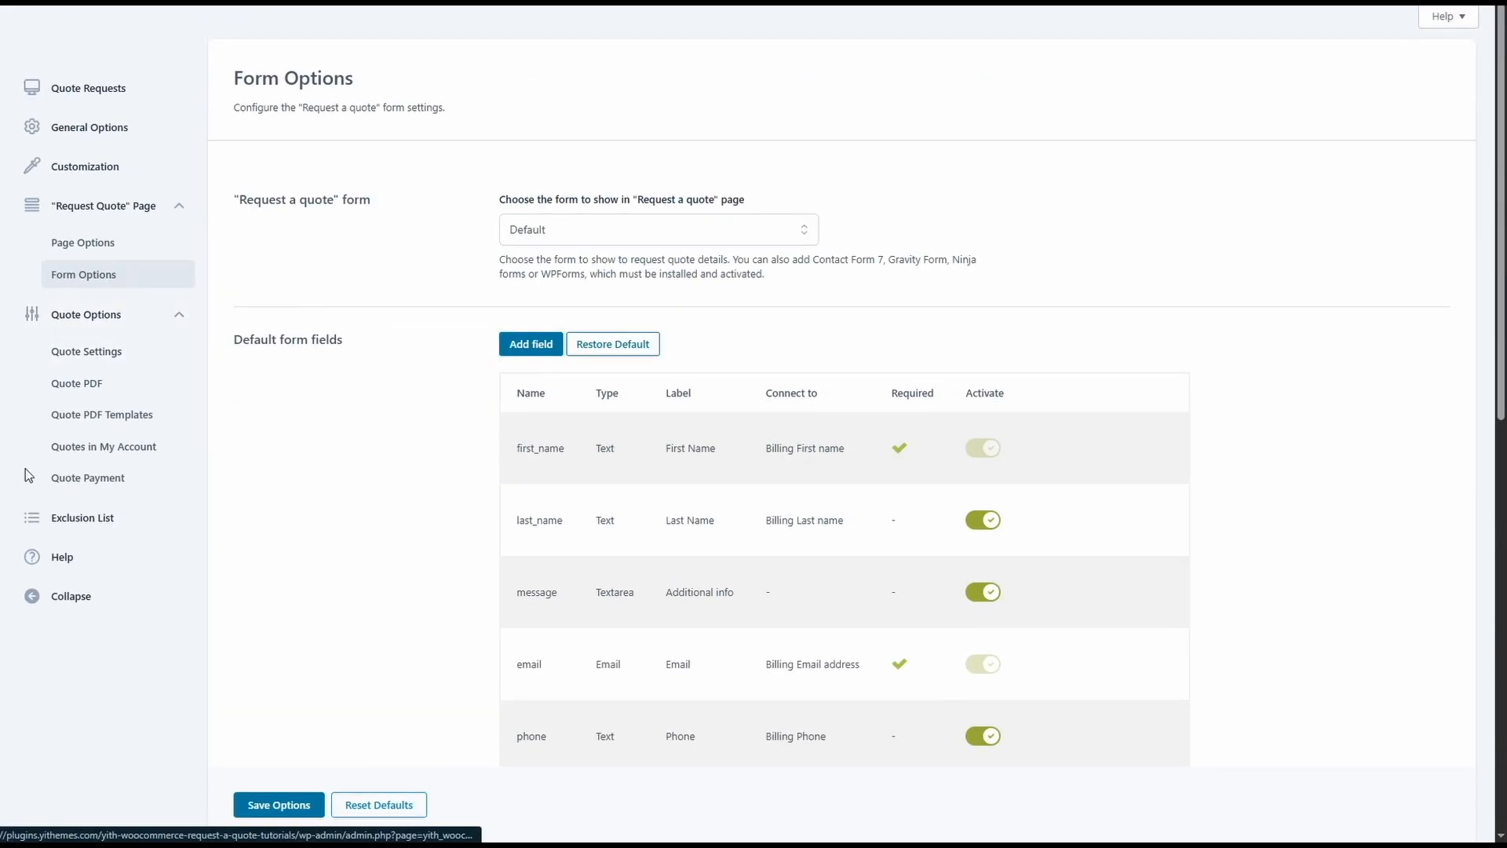
pyautogui.click(95, 351)
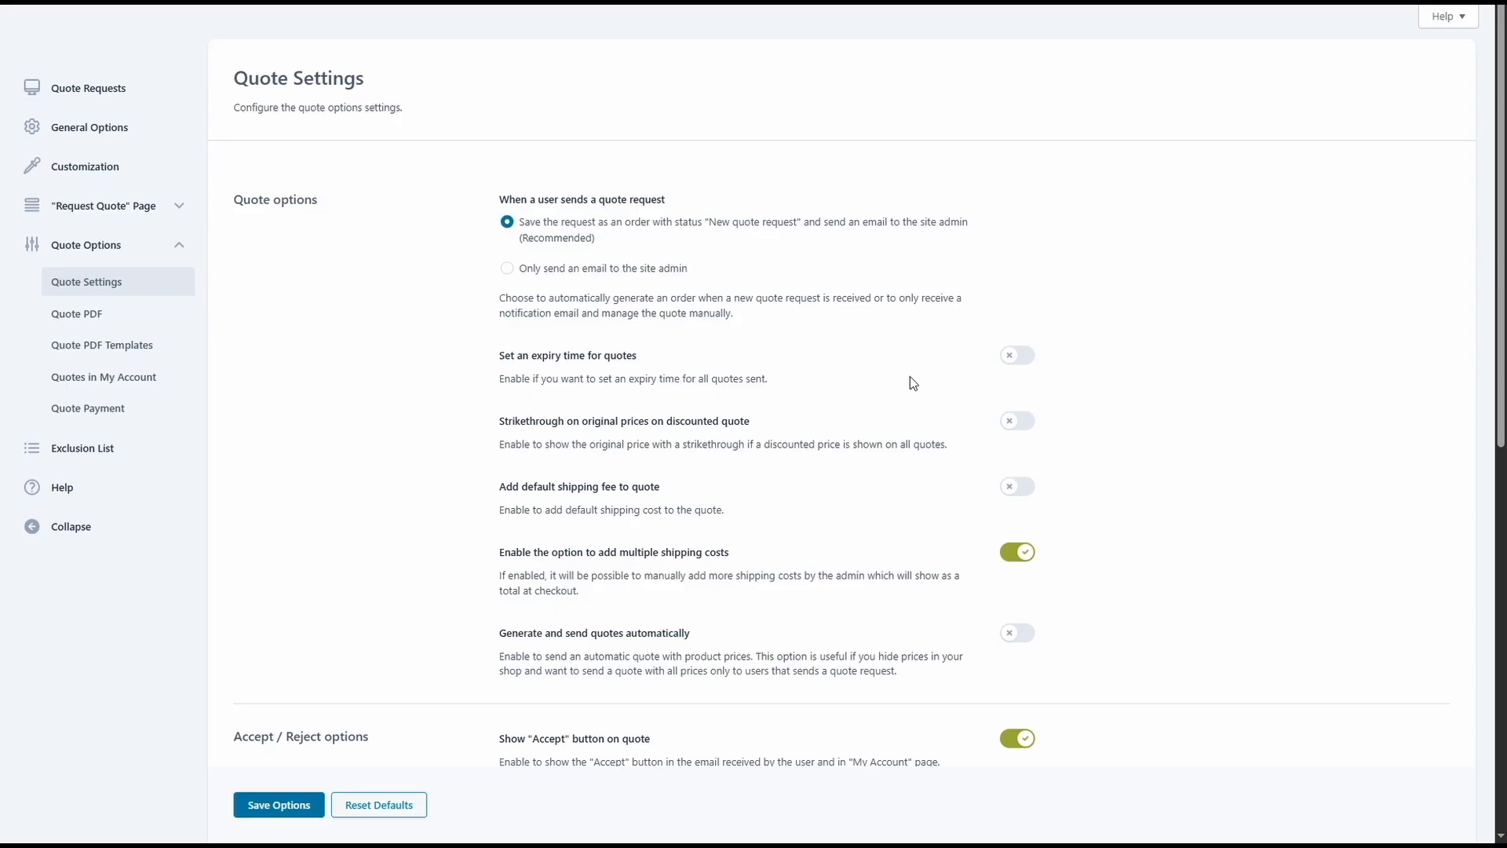
pyautogui.click(1007, 361)
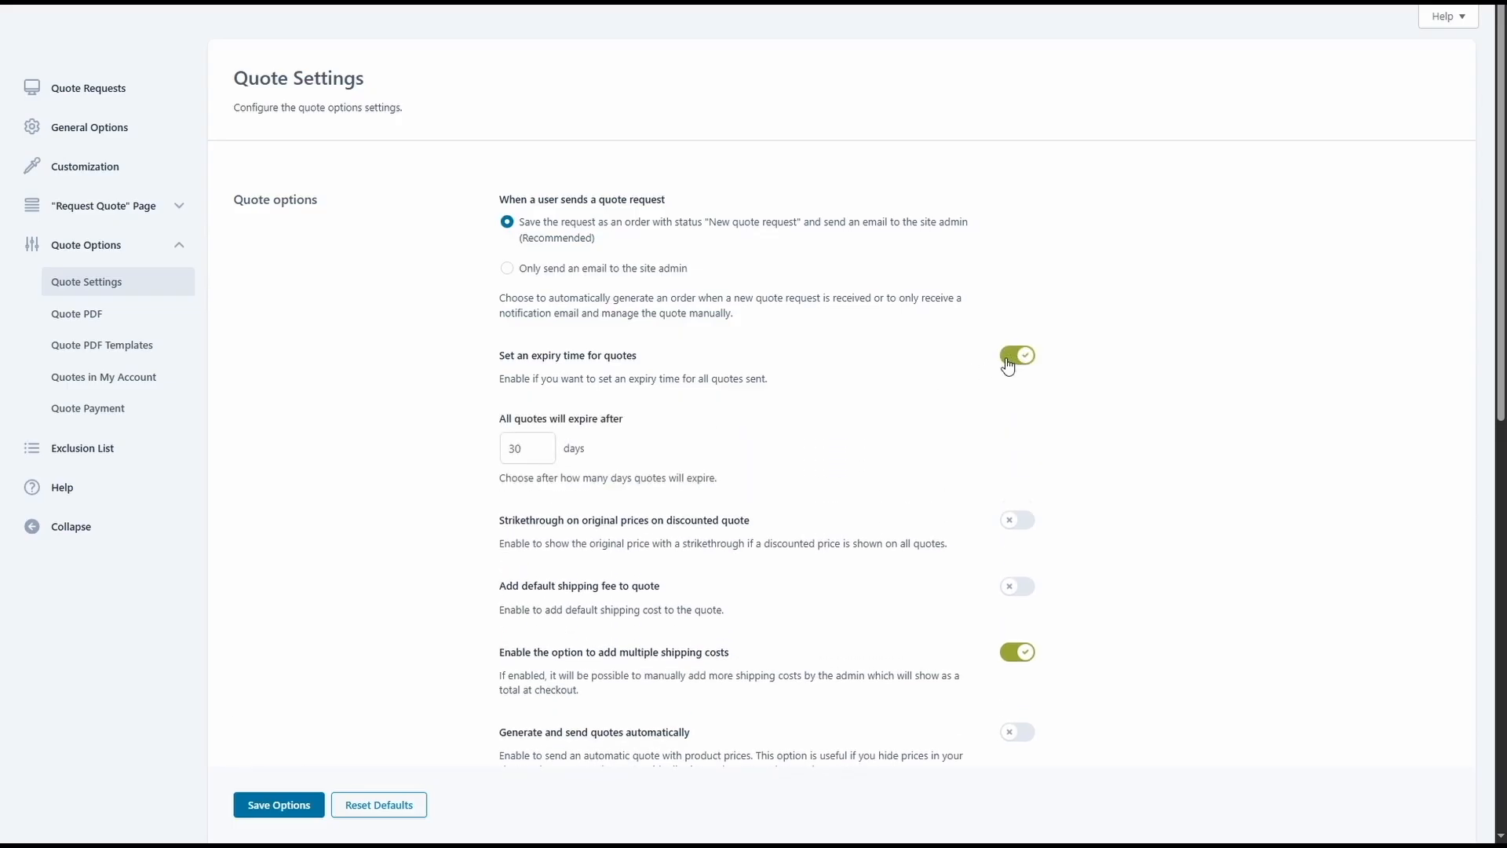
# Enable automatic generation and sending of quotes and set the sending delay to 0 hours.
pyautogui.scroll(-3, 1008, 365)
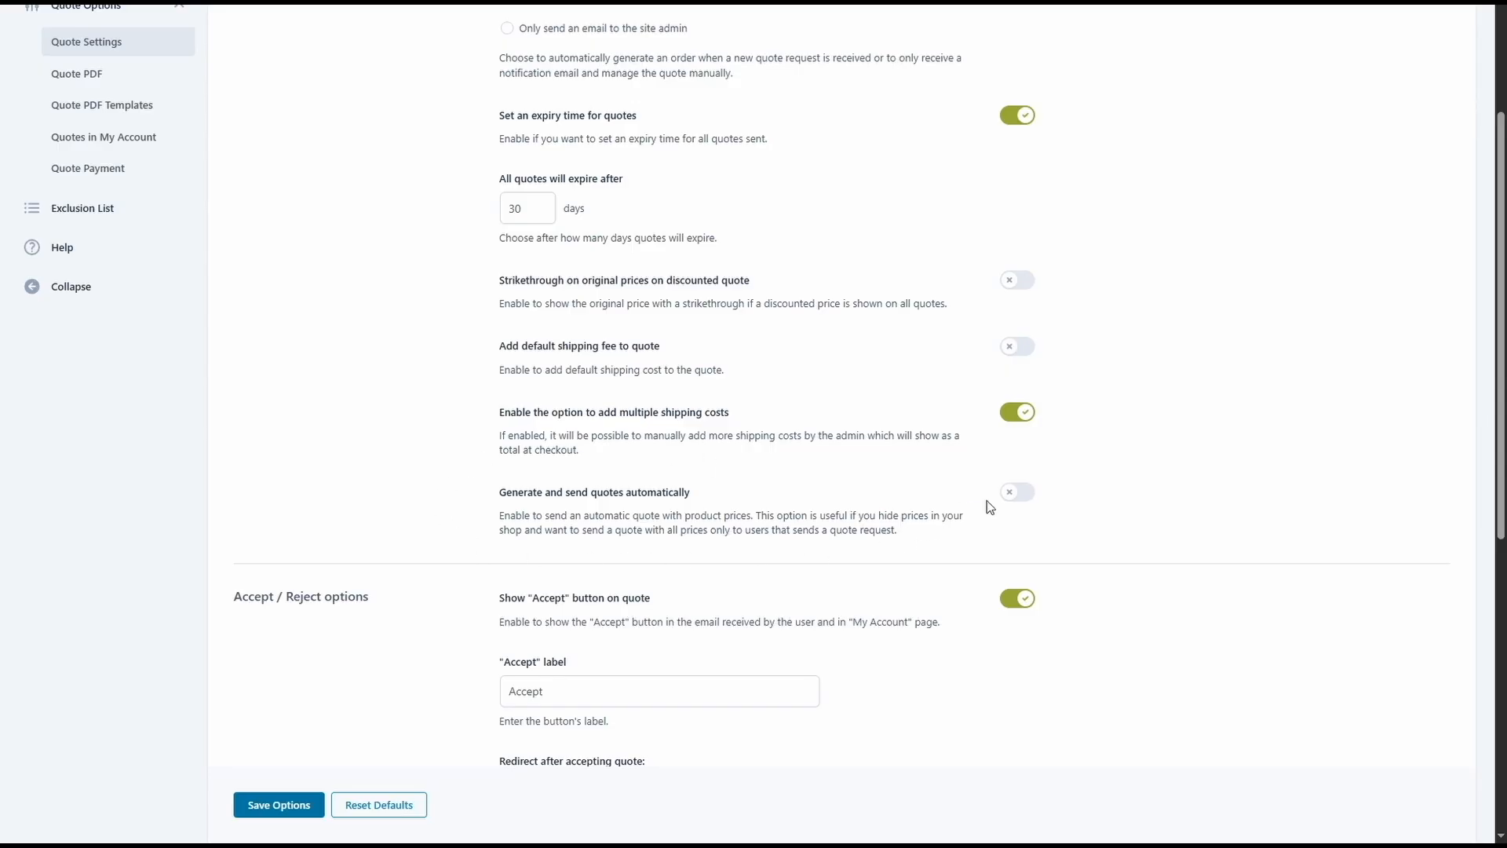
pyautogui.click(1019, 493)
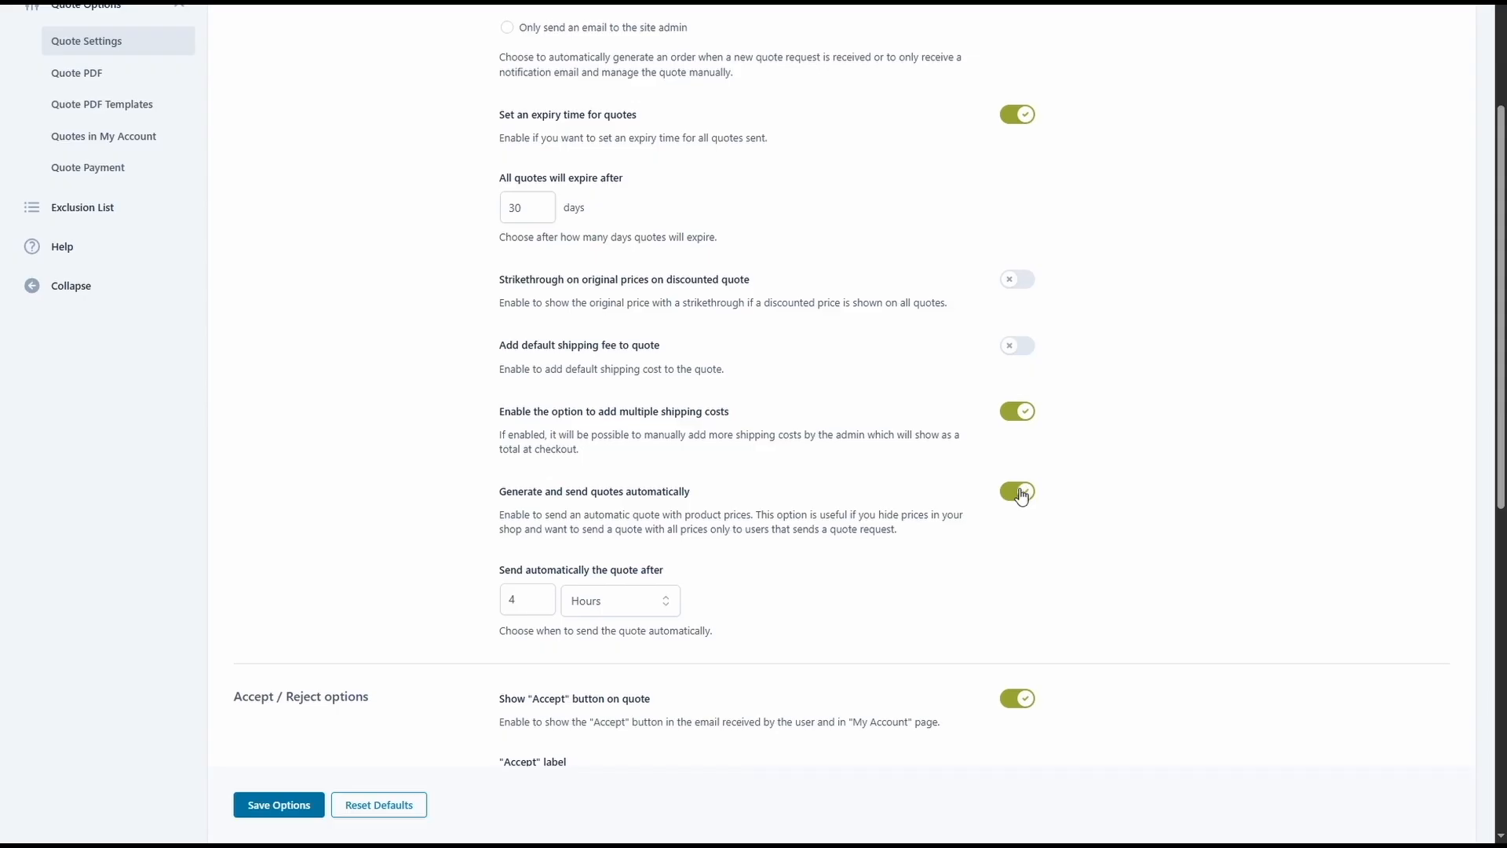
pyautogui.scroll(-1, 1021, 494)
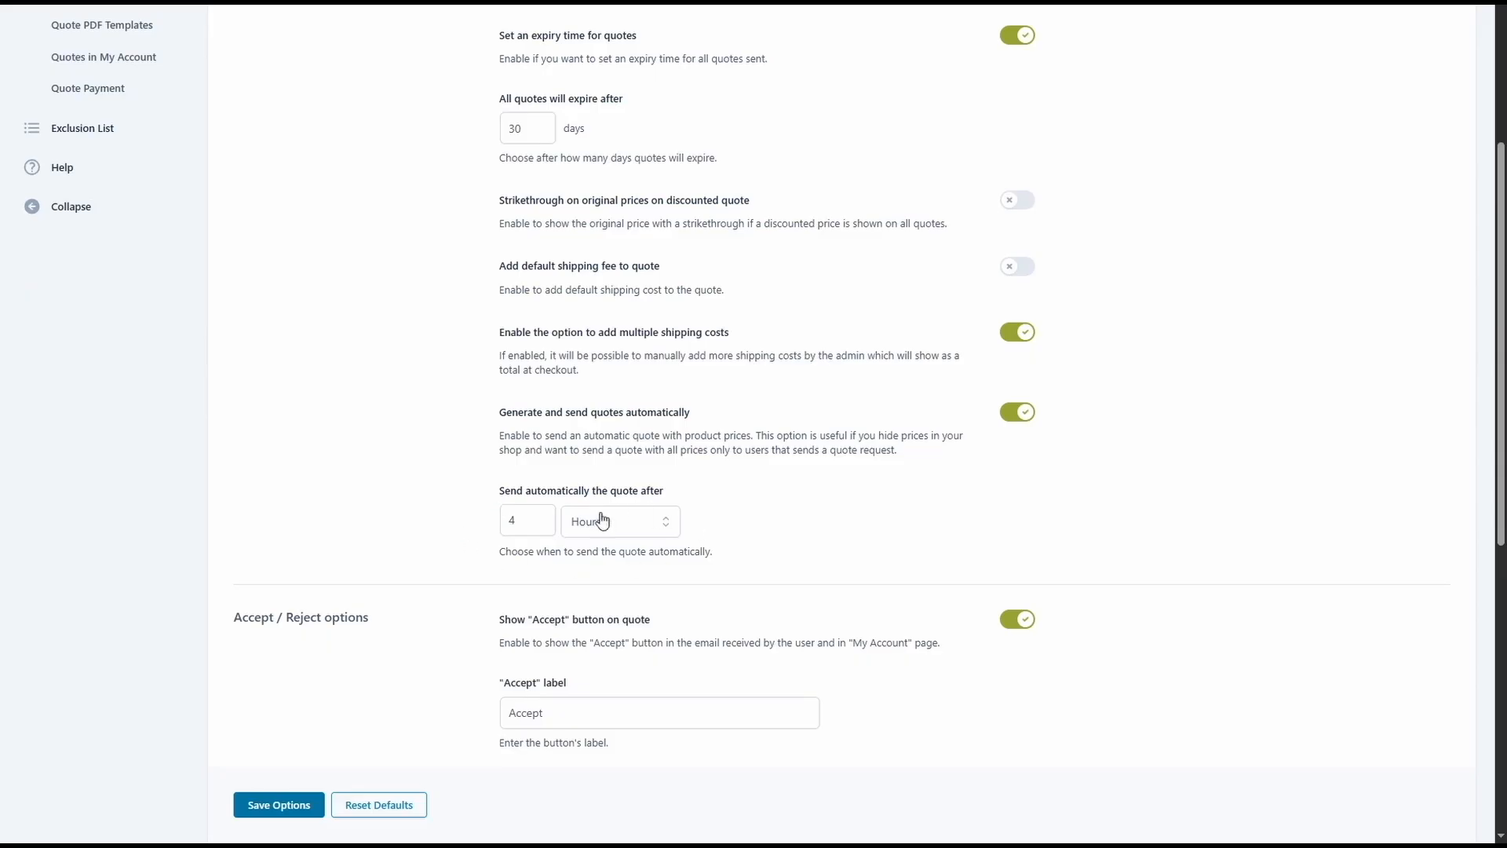
pyautogui.click(590, 533)
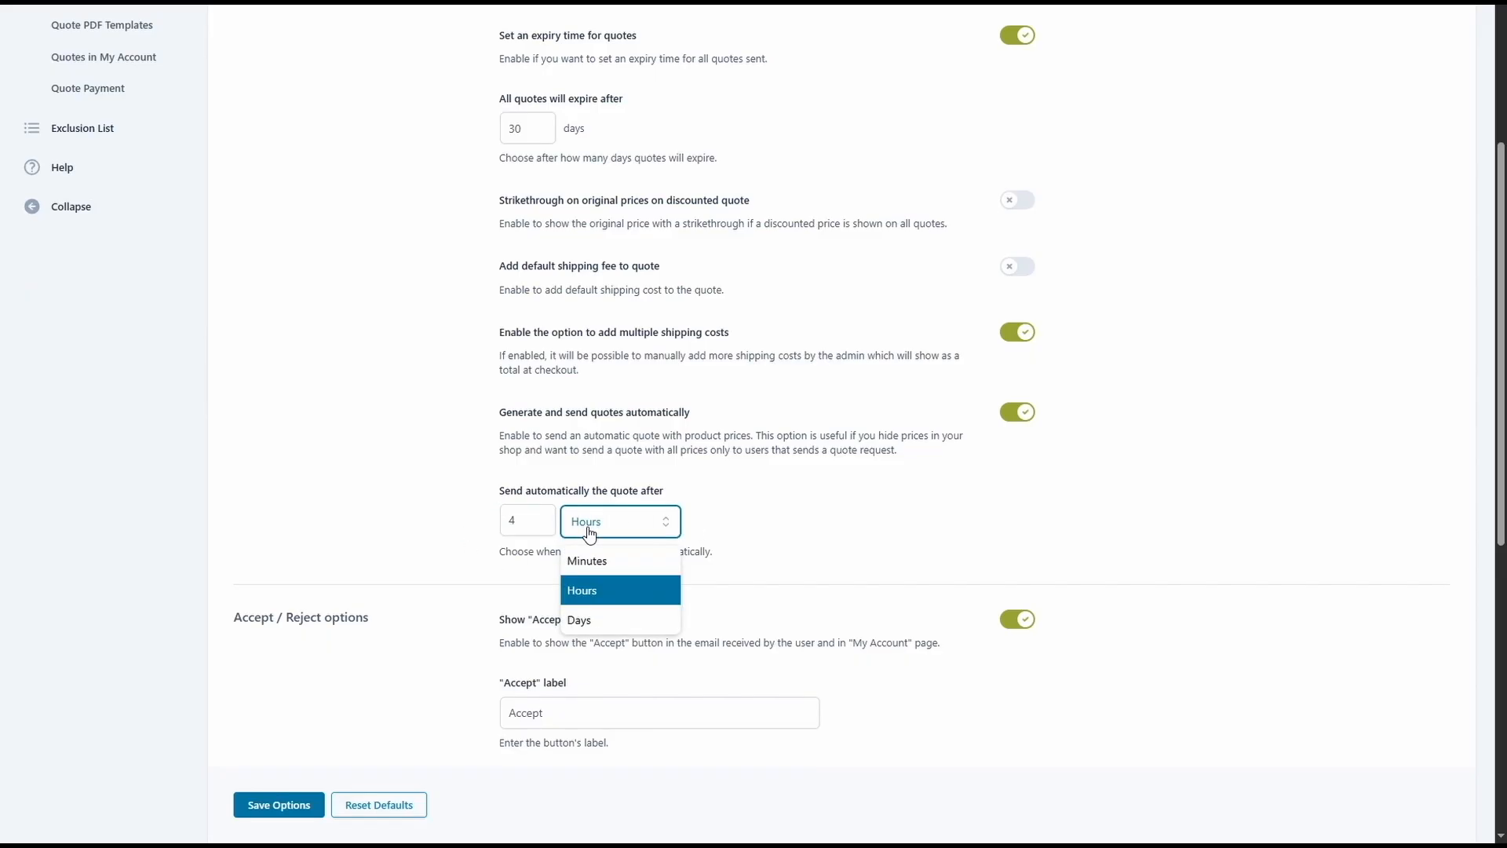
pyautogui.click(590, 532)
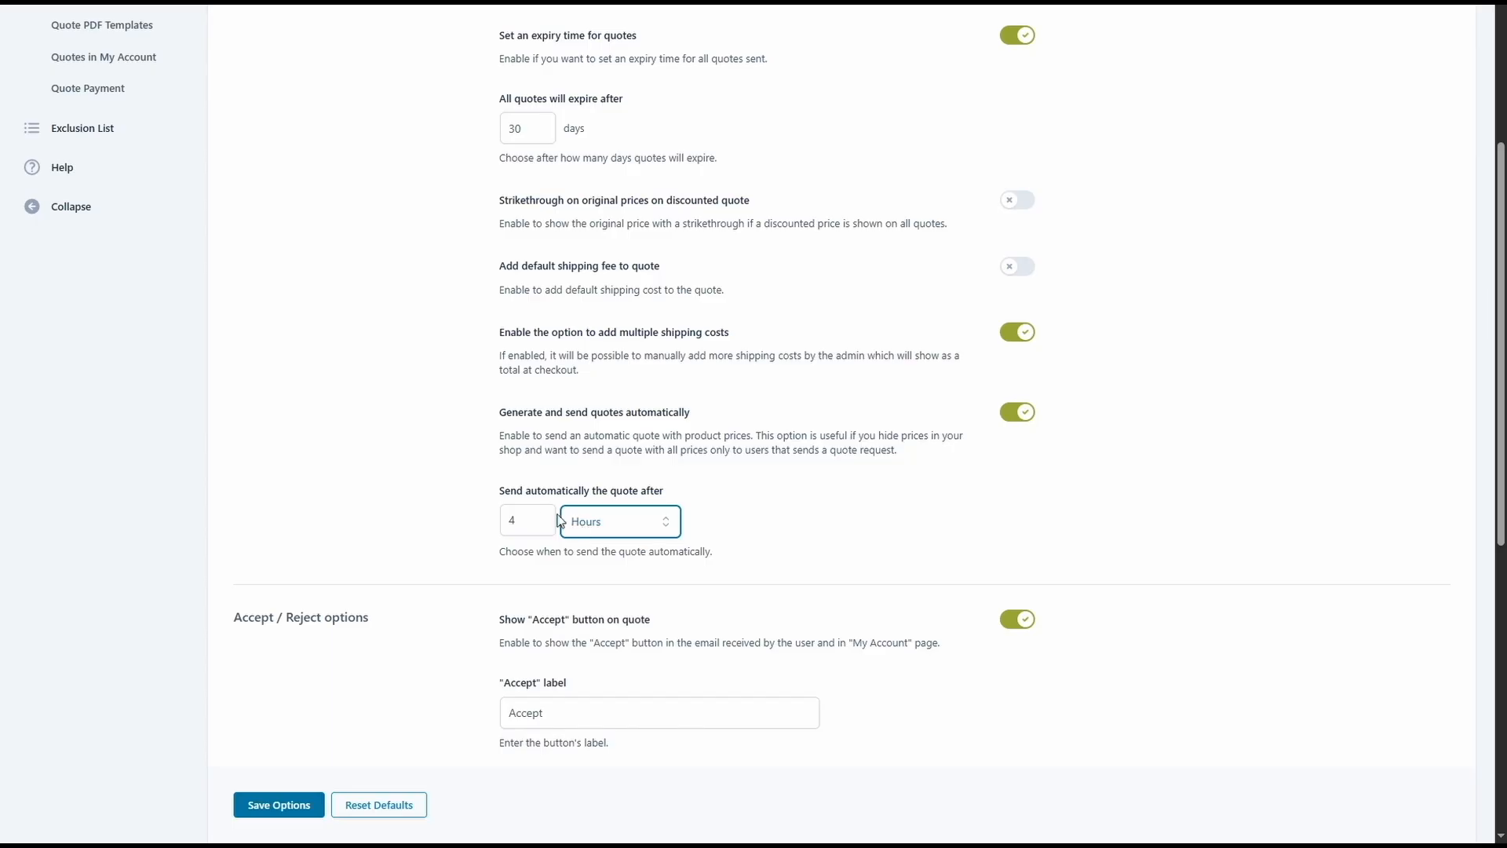
pyautogui.moveTo(531, 518); pyautogui.dragTo(504, 518)
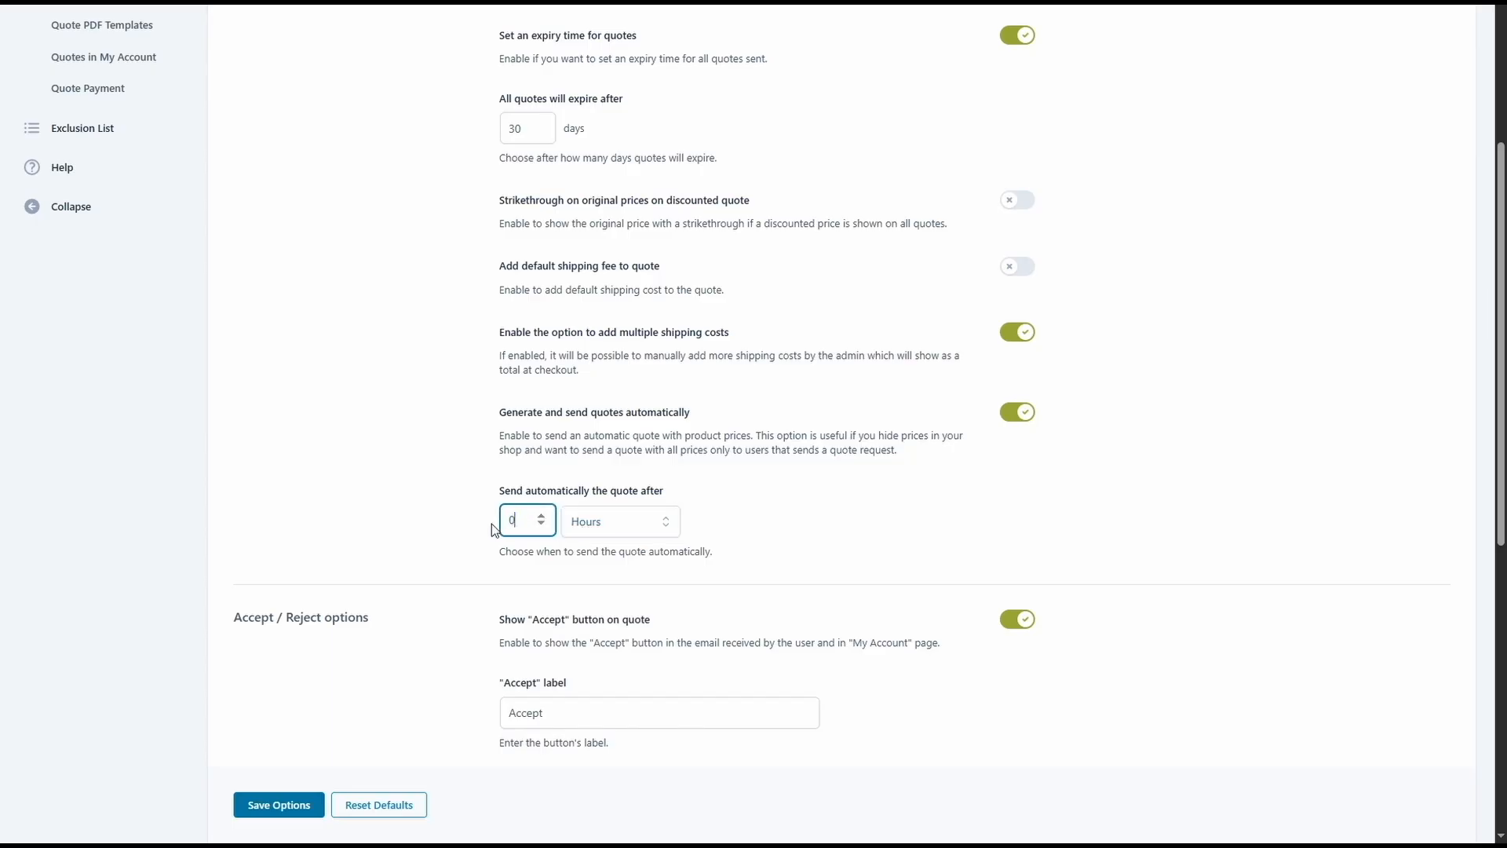
# Review the Accept / Reject options and limit quote payment to specific payment methods only.
pyautogui.scroll(-6, 488, 526)
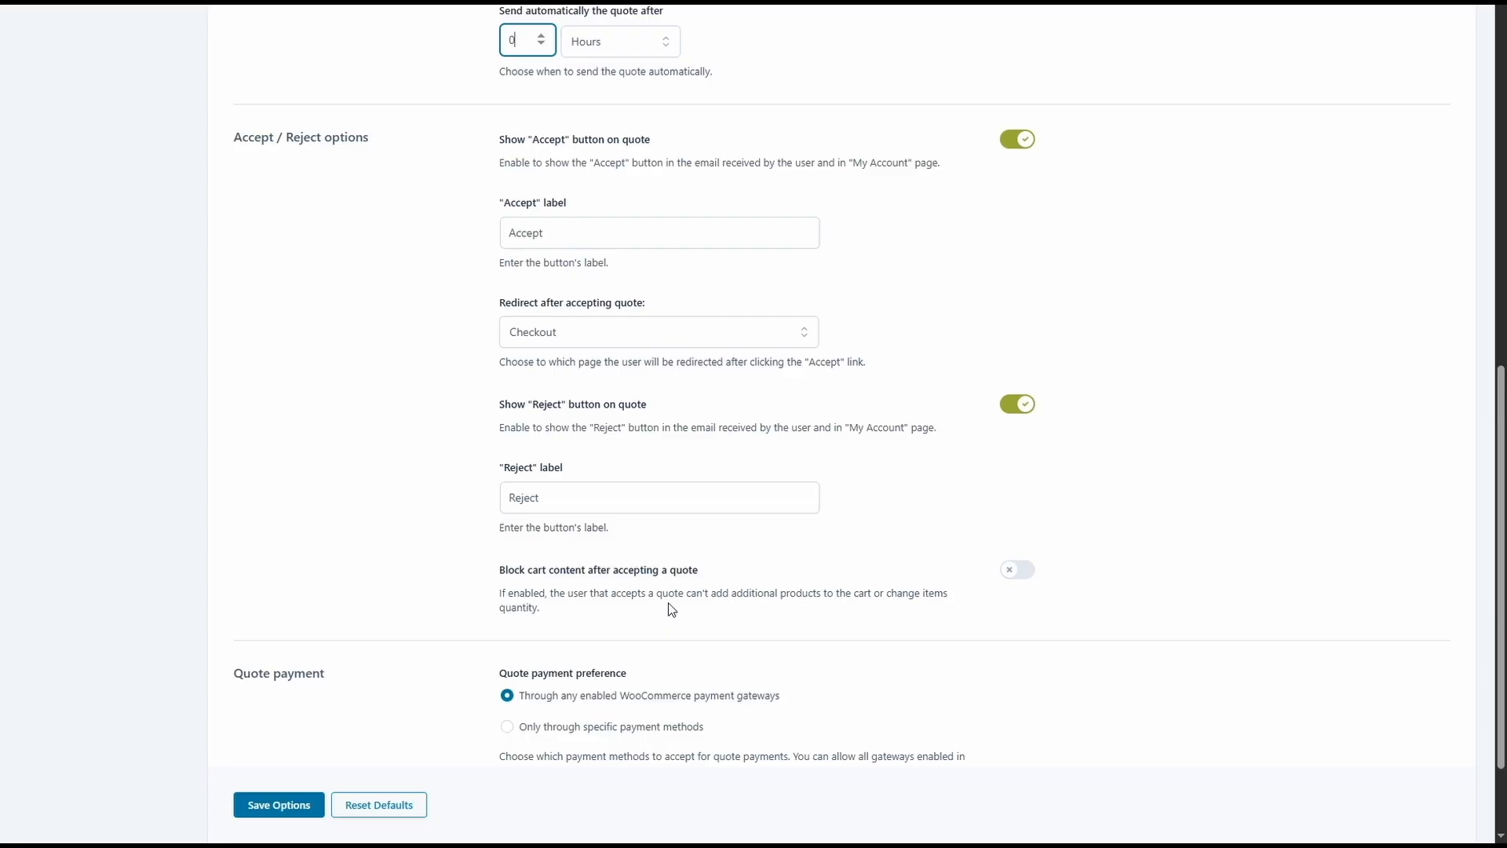
pyautogui.scroll(-2, 669, 609)
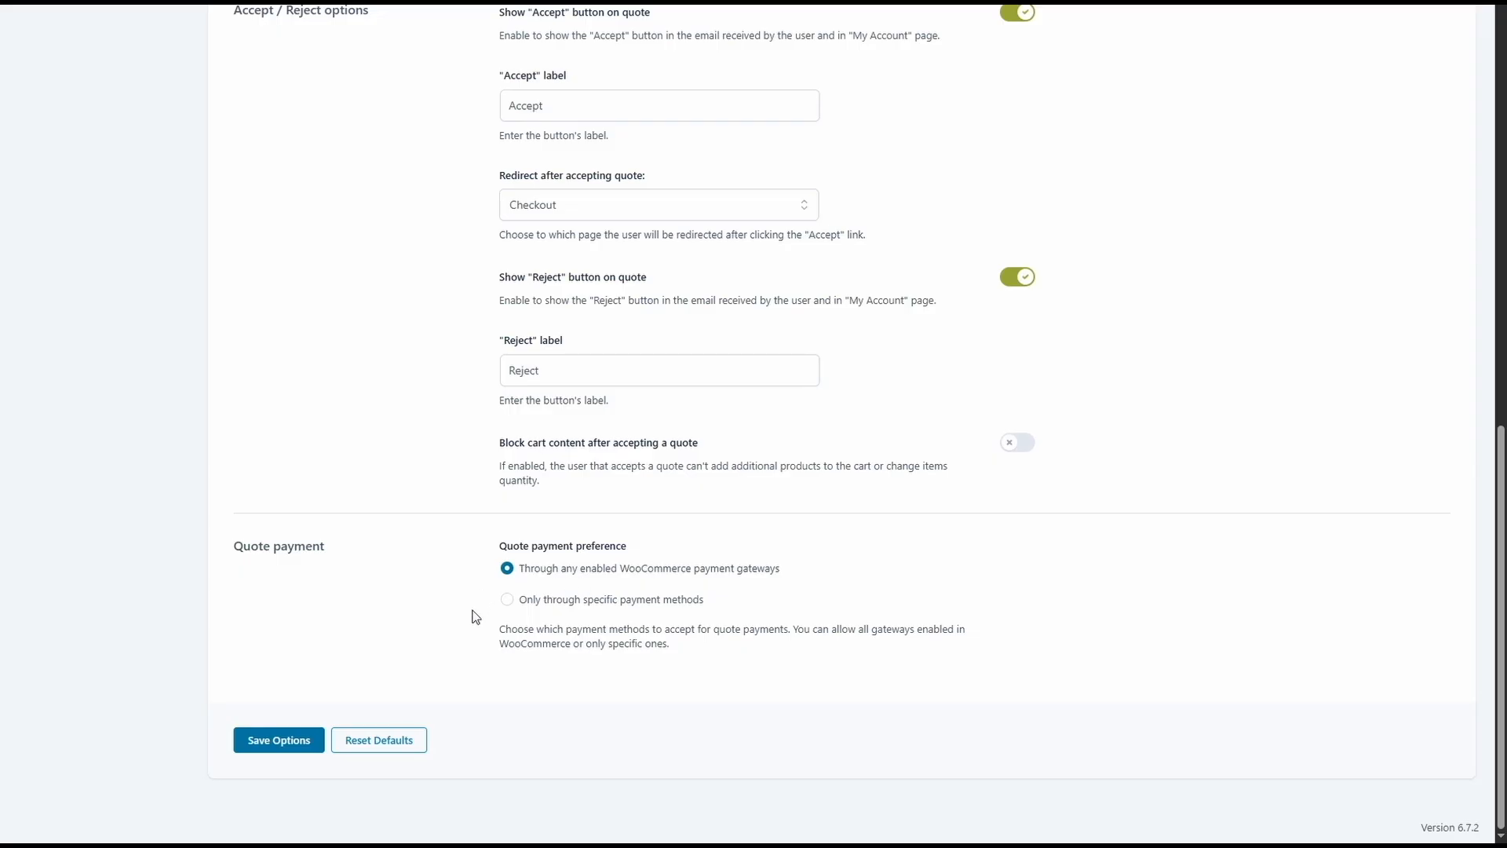
pyautogui.click(564, 599)
pyautogui.scroll(-2, 554, 581)
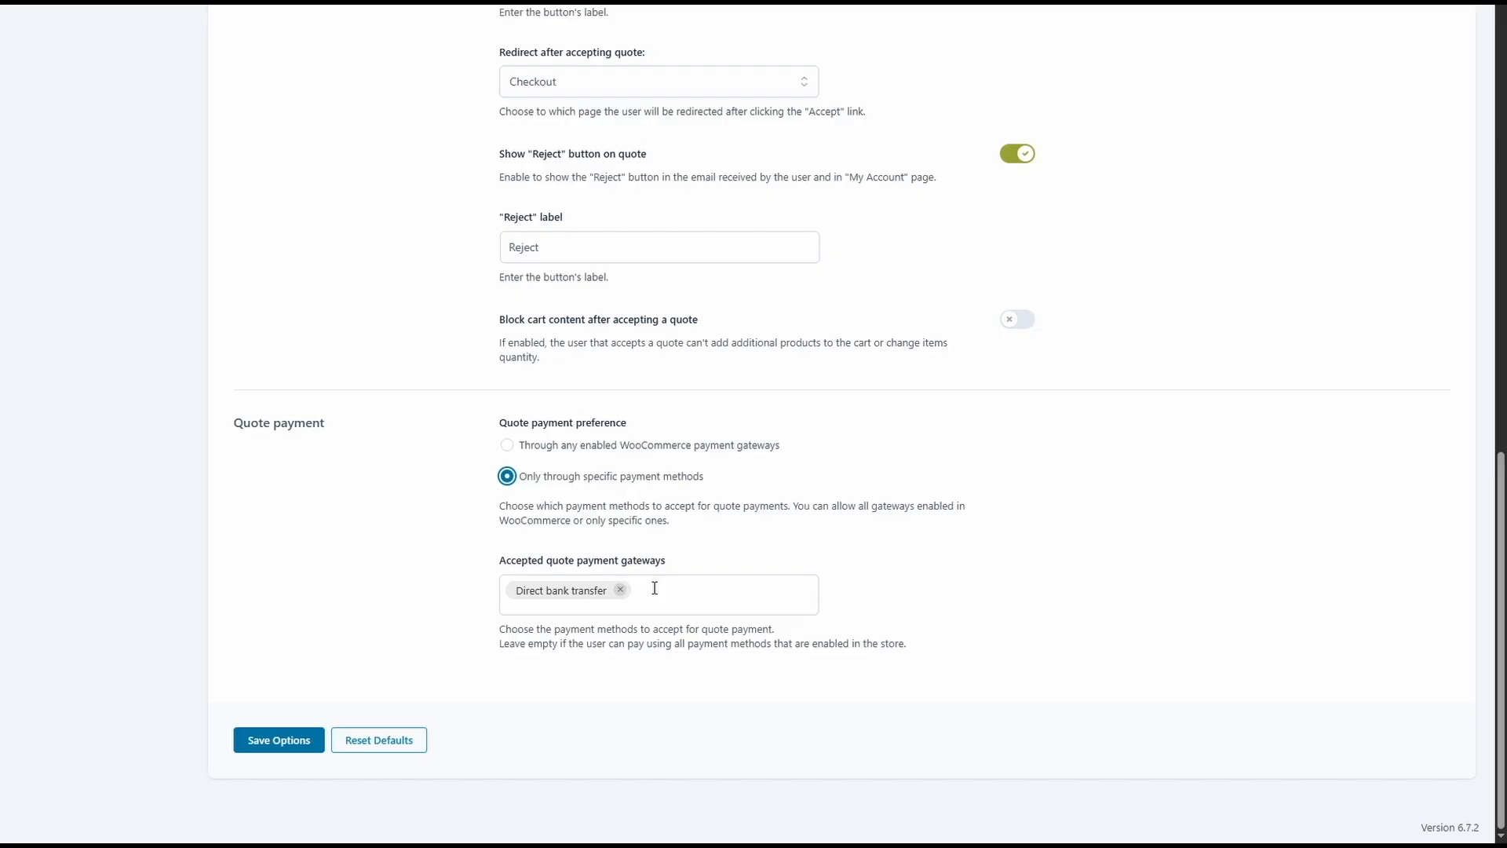
# Open the quote PDF settings and choose the default template for PDF quotes.
pyautogui.scroll(15, 654, 588)
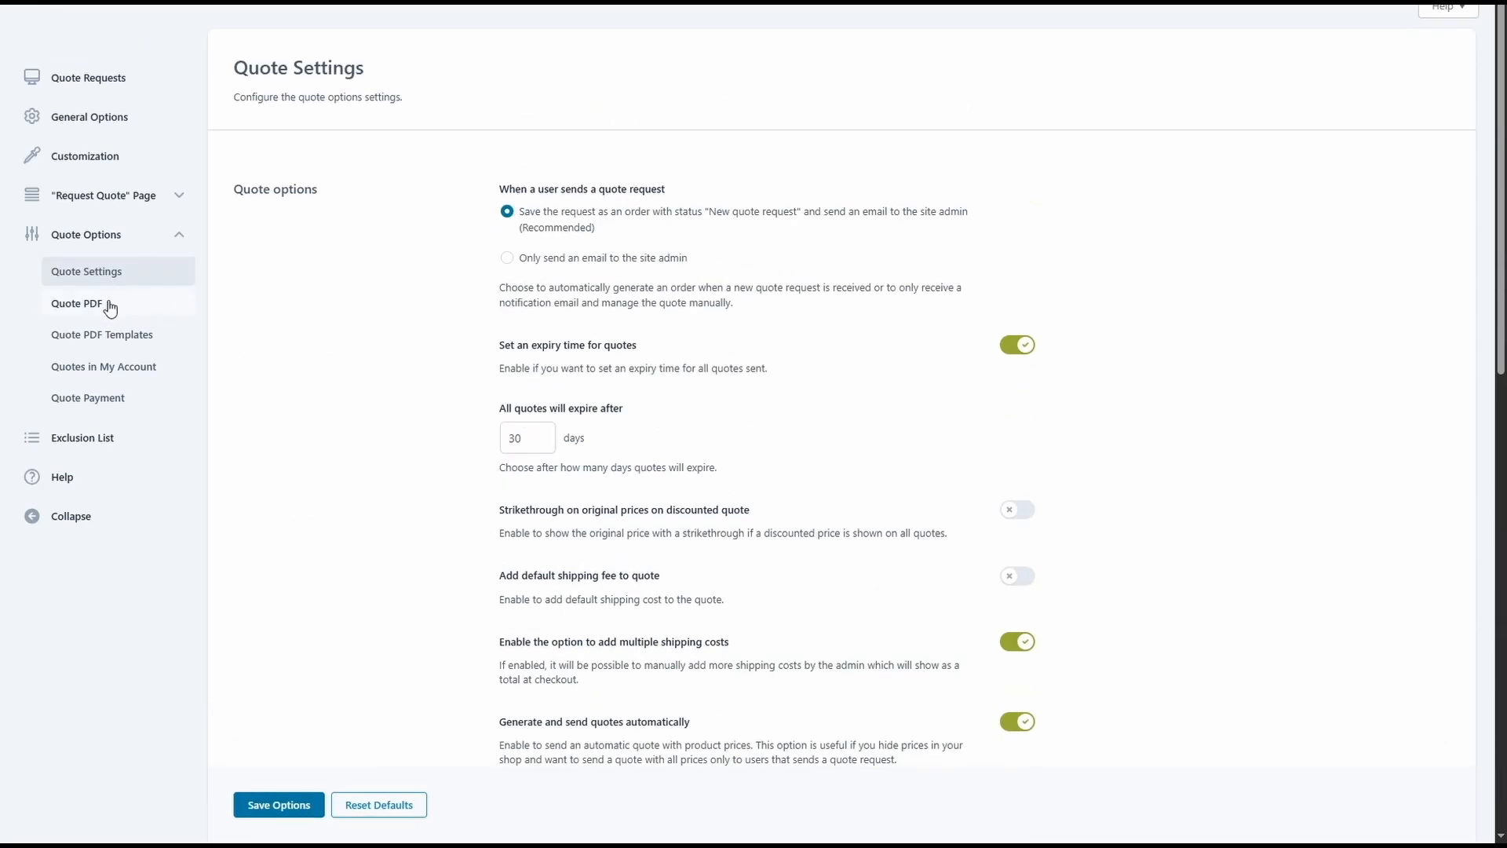
pyautogui.click(97, 313)
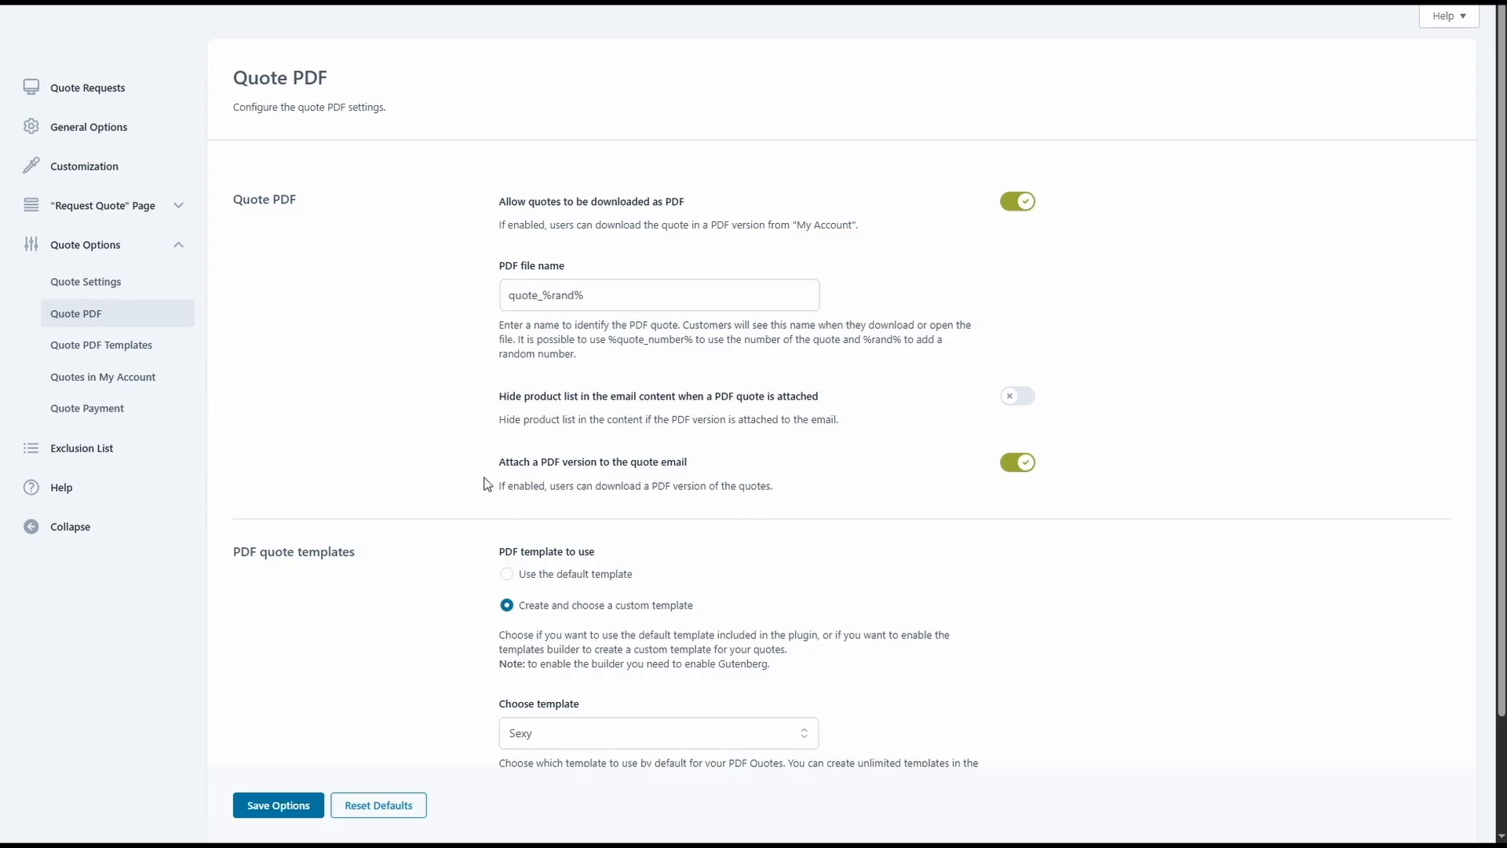
pyautogui.scroll(-2, 490, 482)
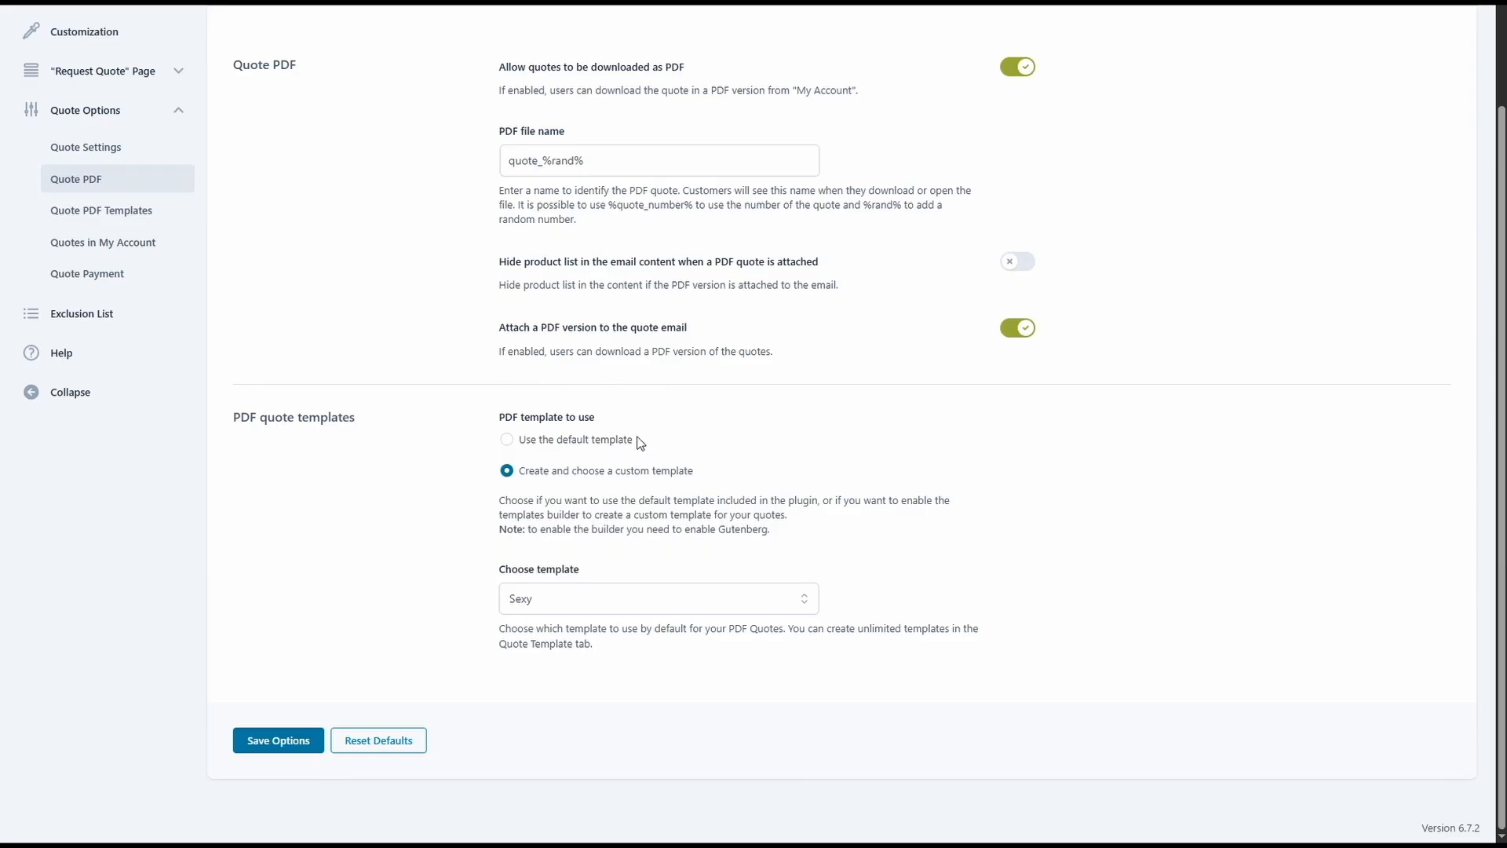
pyautogui.click(533, 441)
pyautogui.scroll(-4, 533, 441)
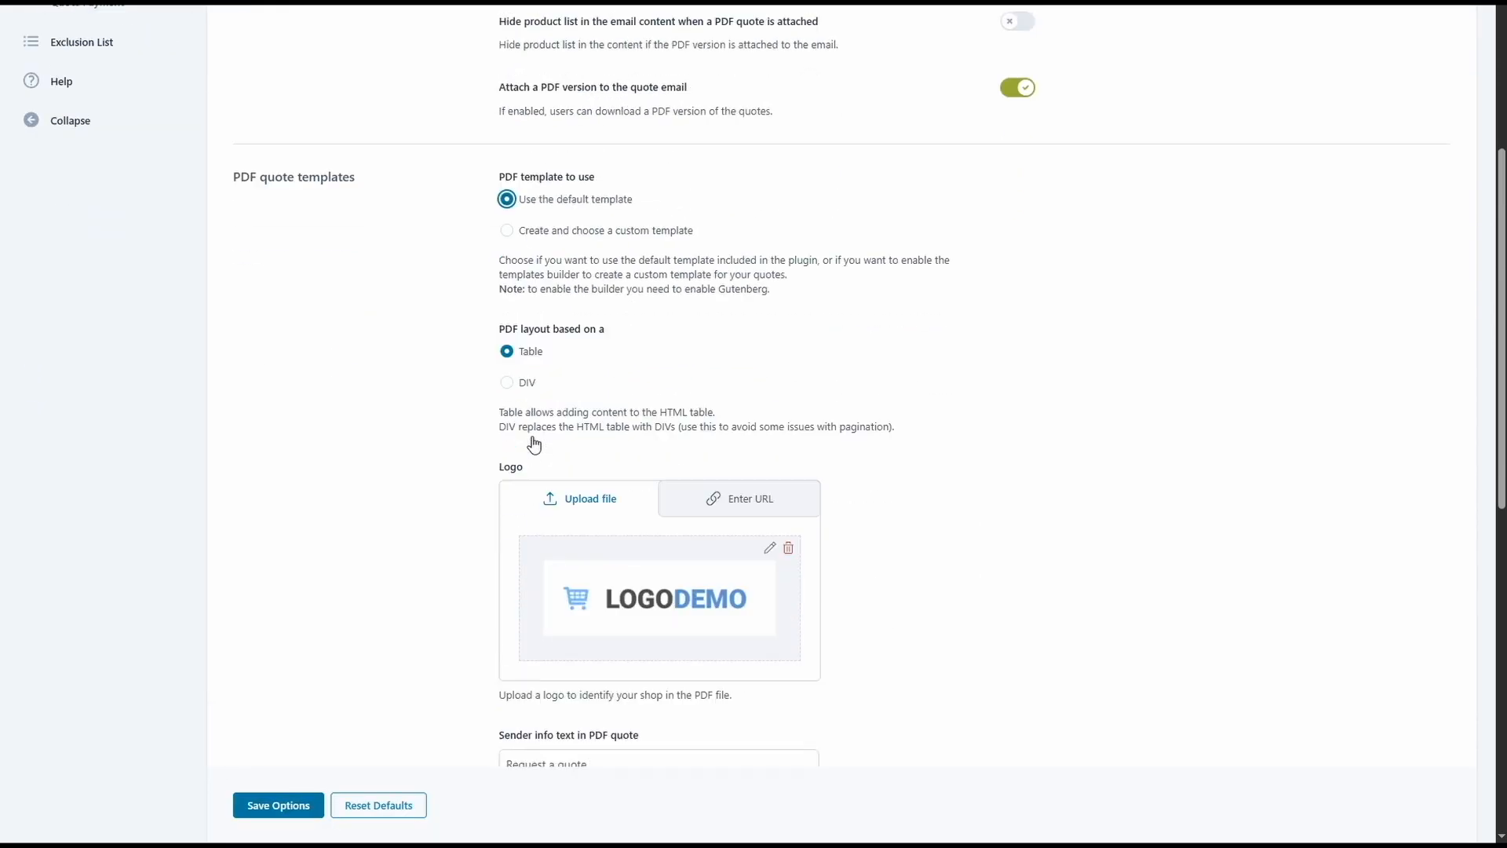
# Review the default PDF template's options, from layout, logo and sender info to the product table info choices, footer text and pagination.
pyautogui.scroll(-2, 596, 361)
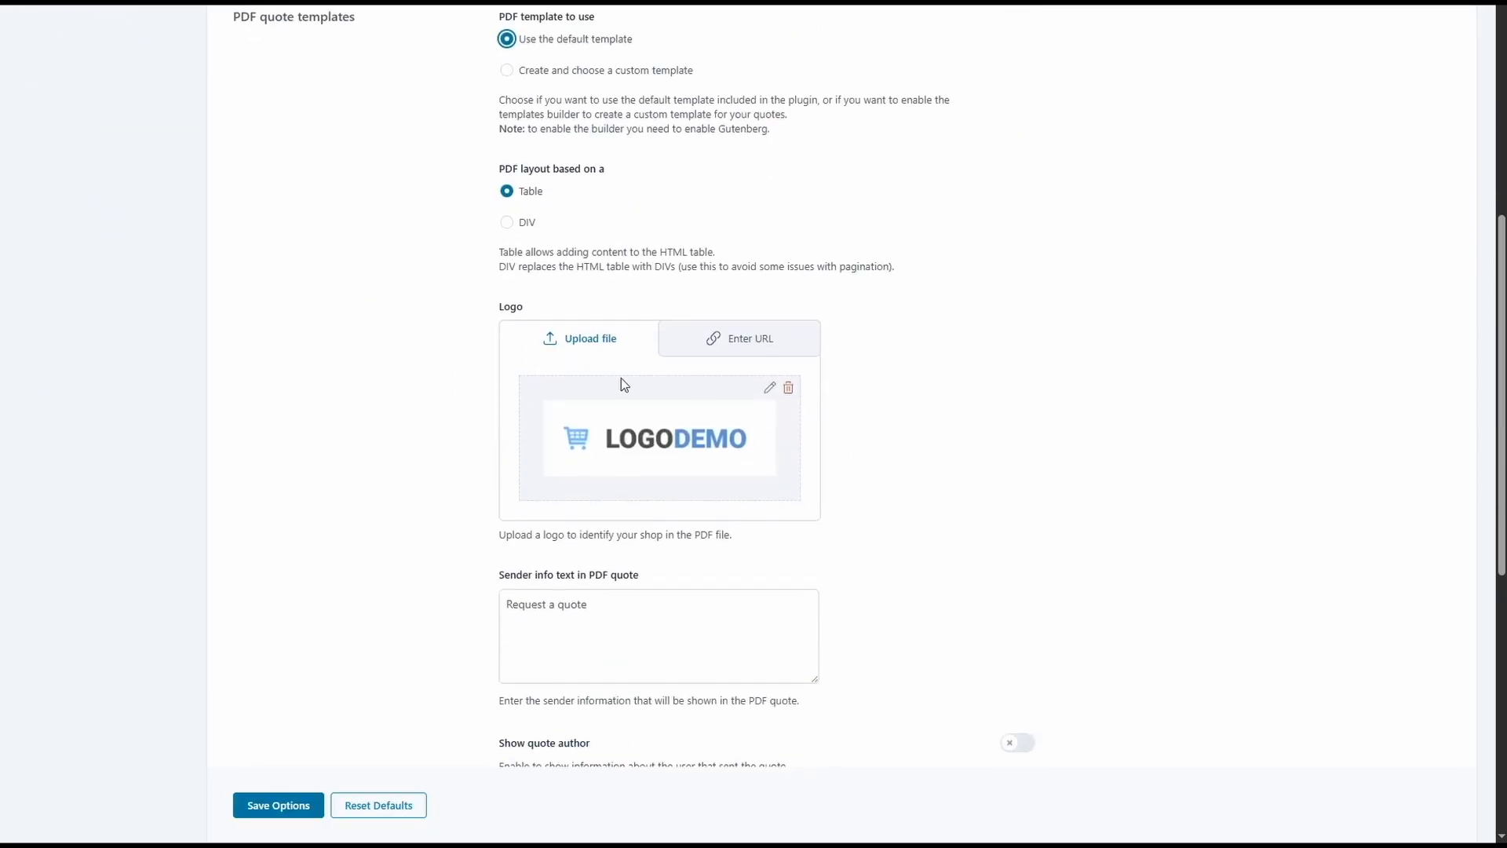
pyautogui.scroll(-4, 488, 427)
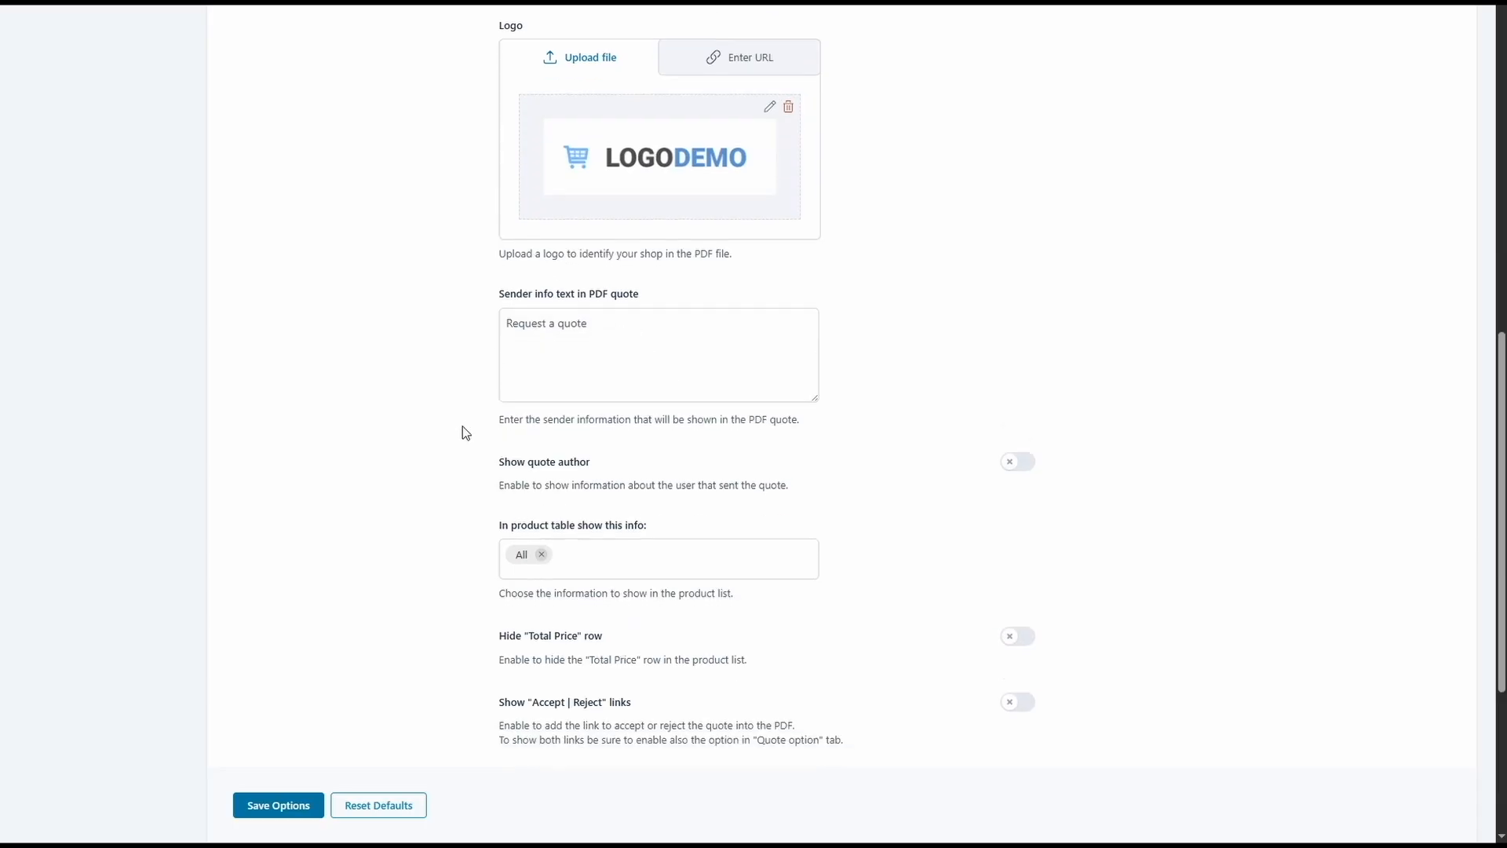
pyautogui.scroll(-2, 462, 426)
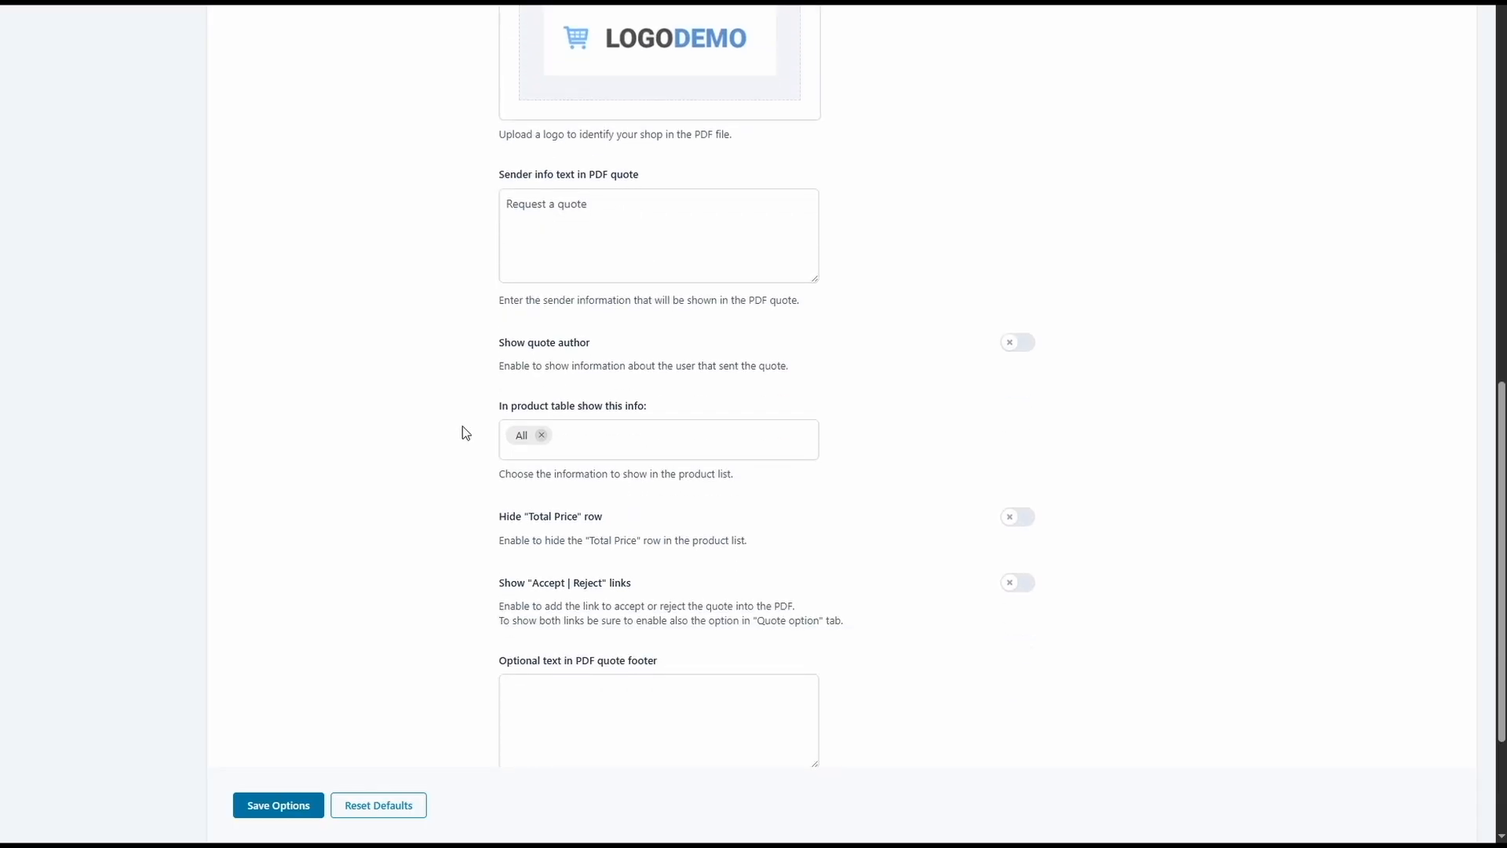
pyautogui.click(679, 437)
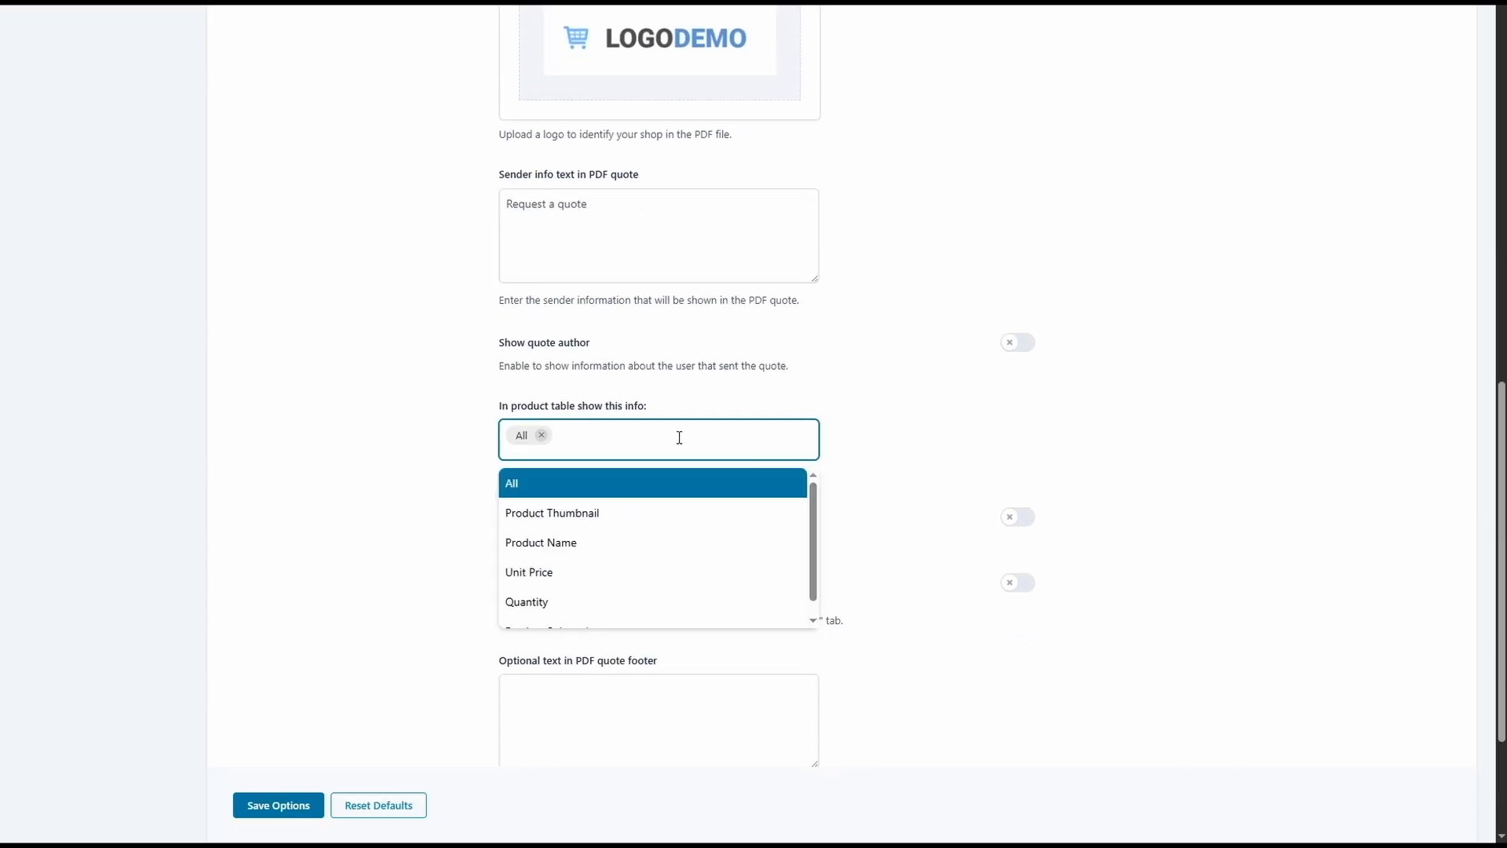
pyautogui.scroll(-1, 663, 511)
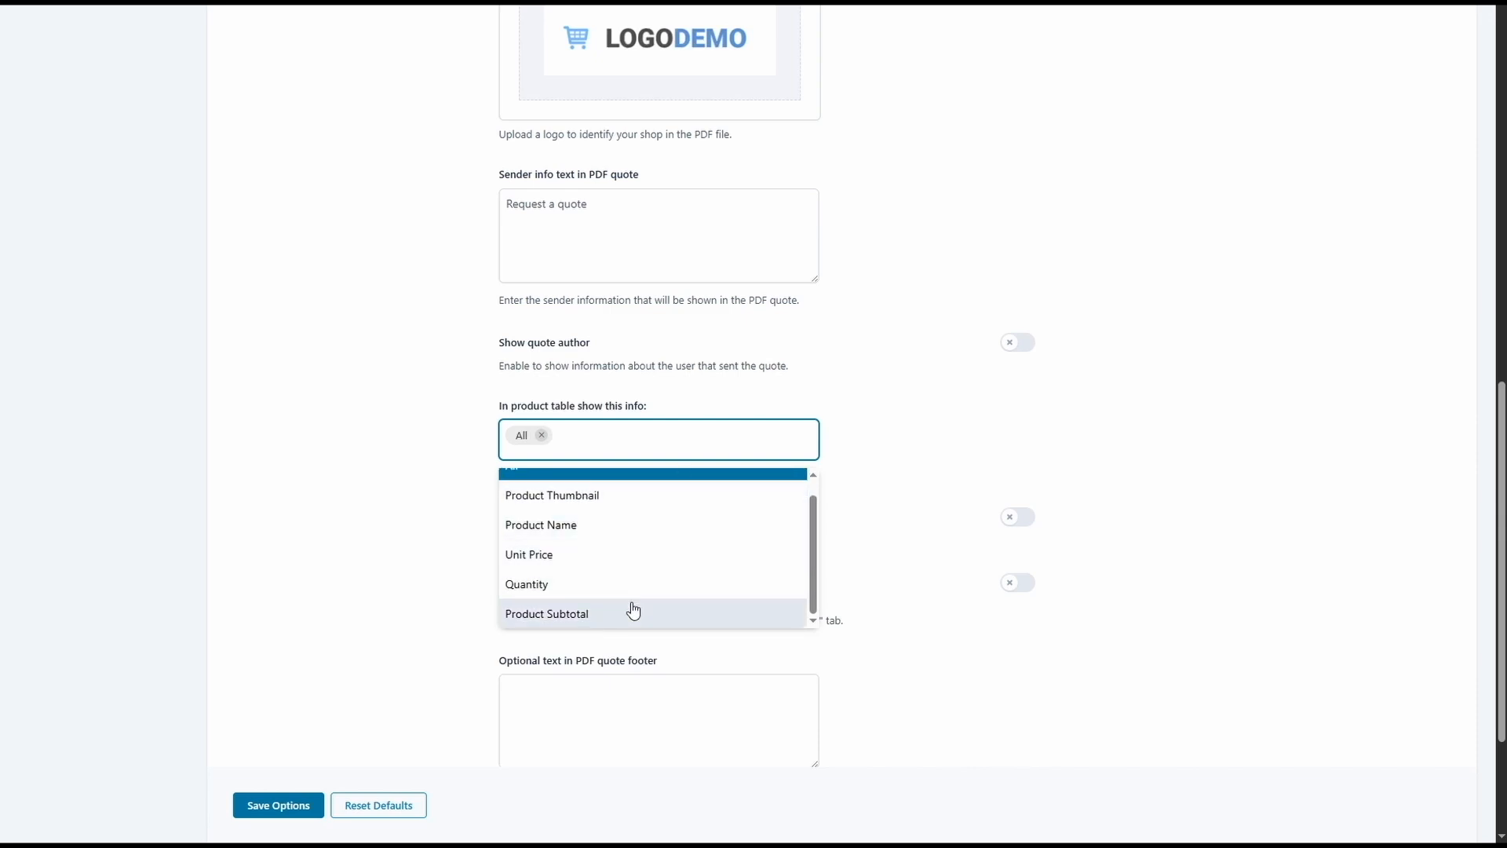
pyautogui.click(431, 462)
pyautogui.scroll(-2, 650, 444)
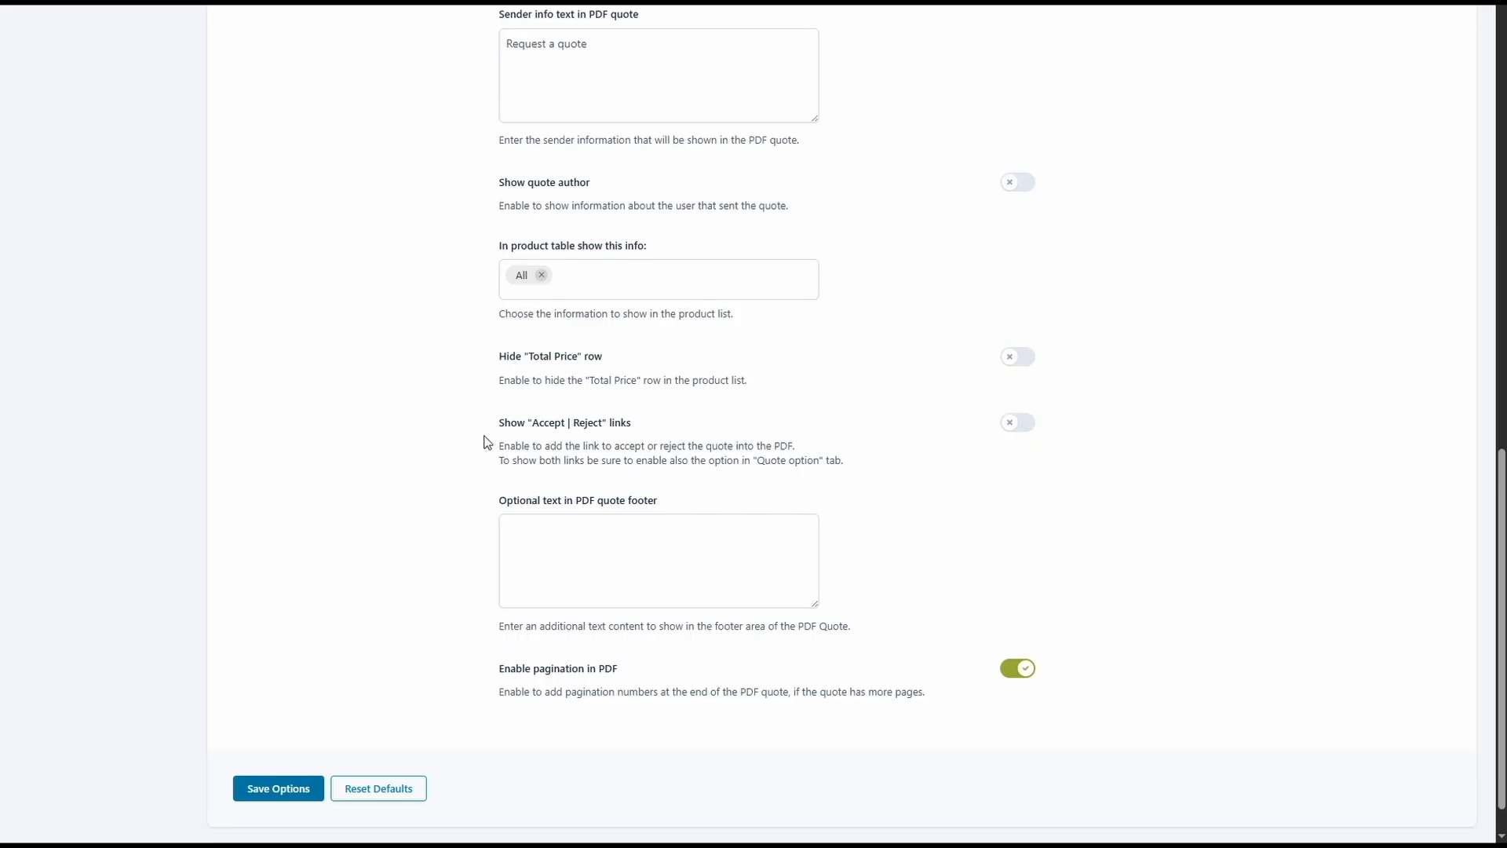
pyautogui.scroll(-1, 487, 442)
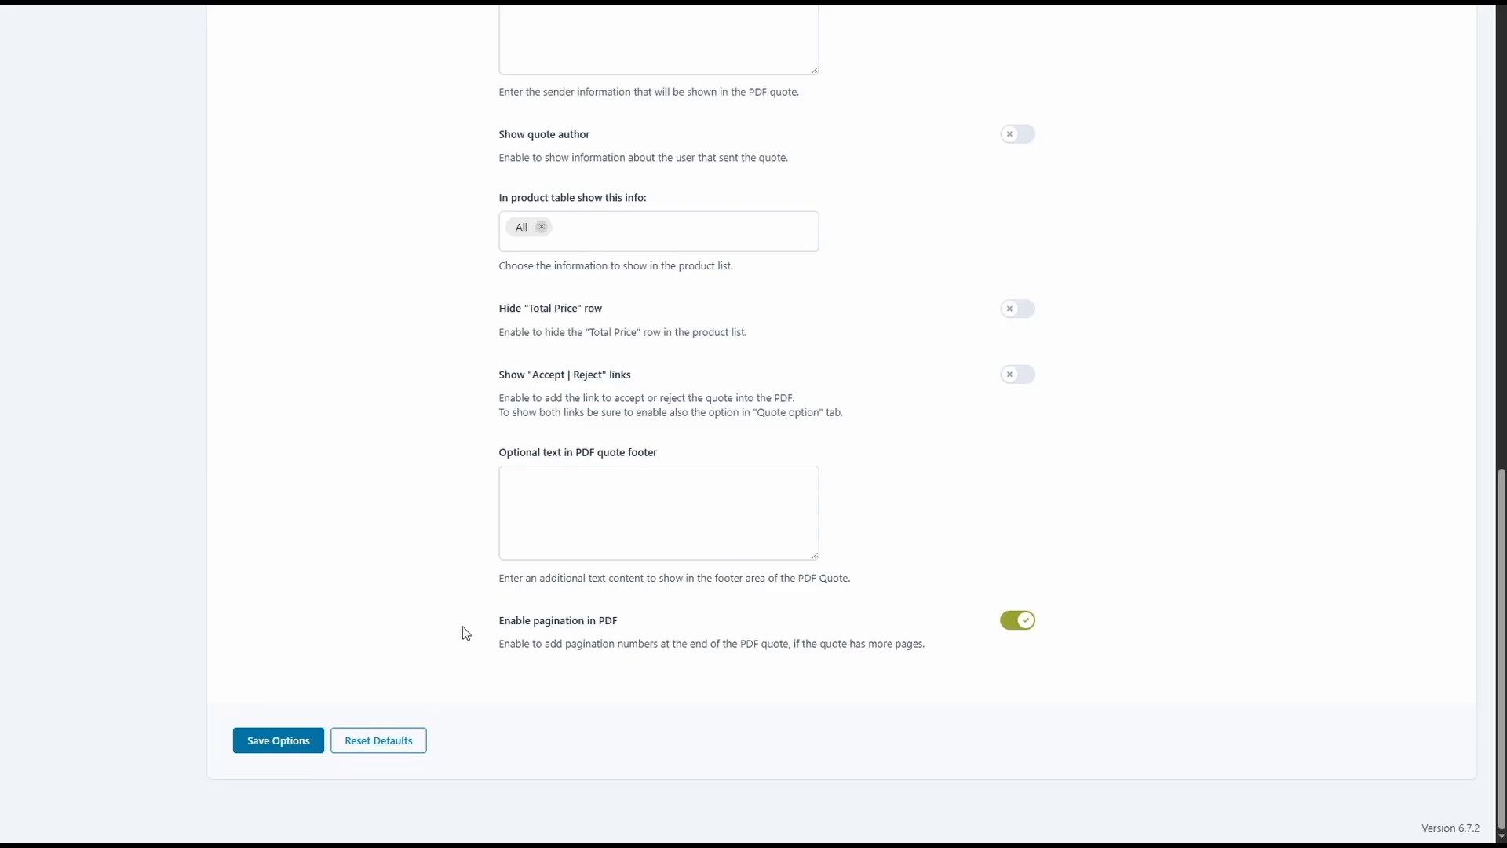
# Switch the PDF quotes to a custom template and check the available templates, keeping Sexy selected.
pyautogui.scroll(10, 463, 627)
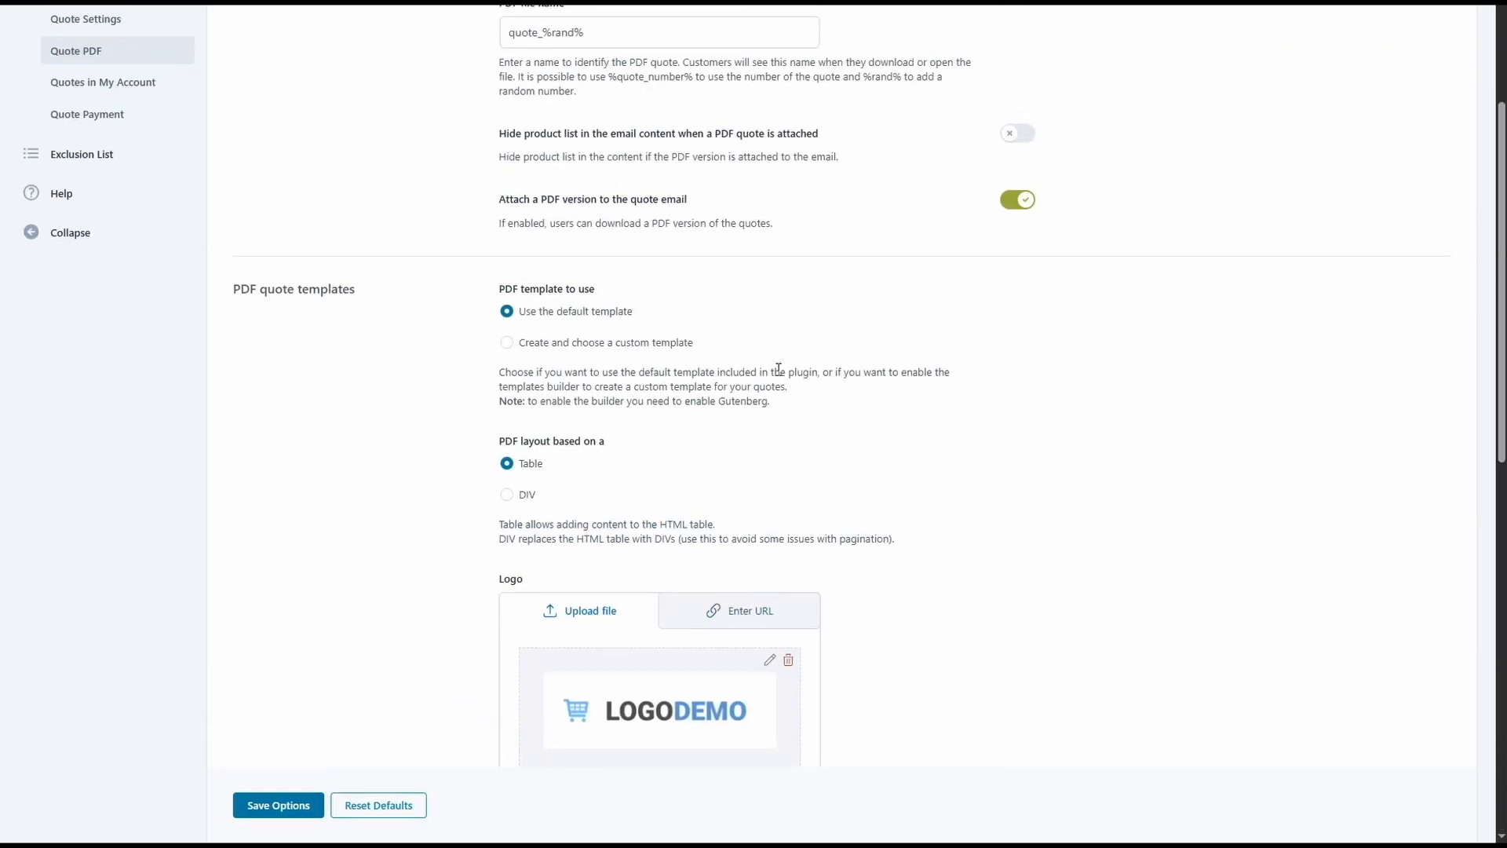
pyautogui.click(592, 343)
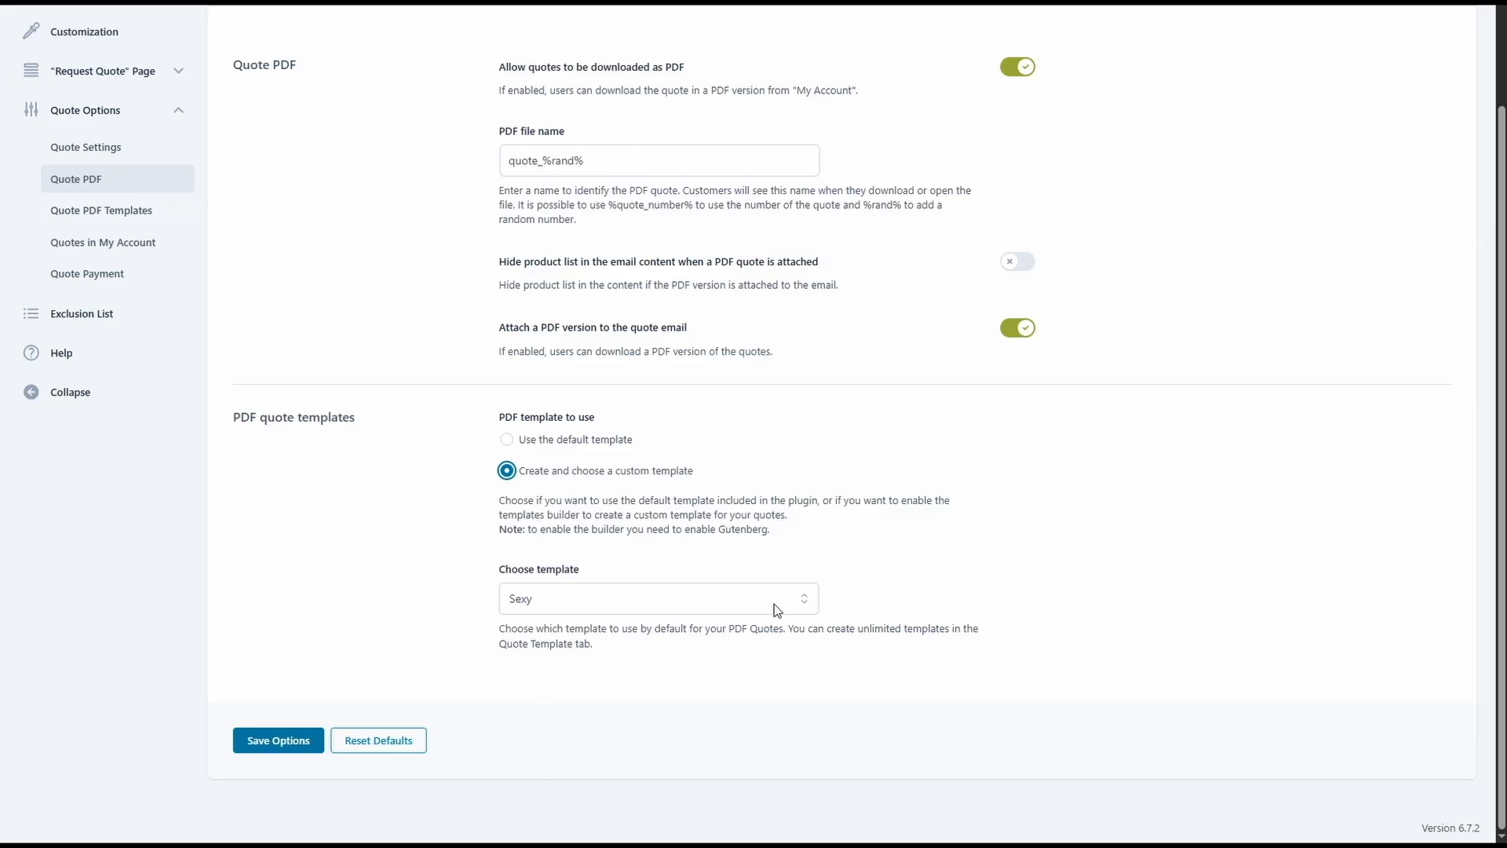
pyautogui.click(673, 598)
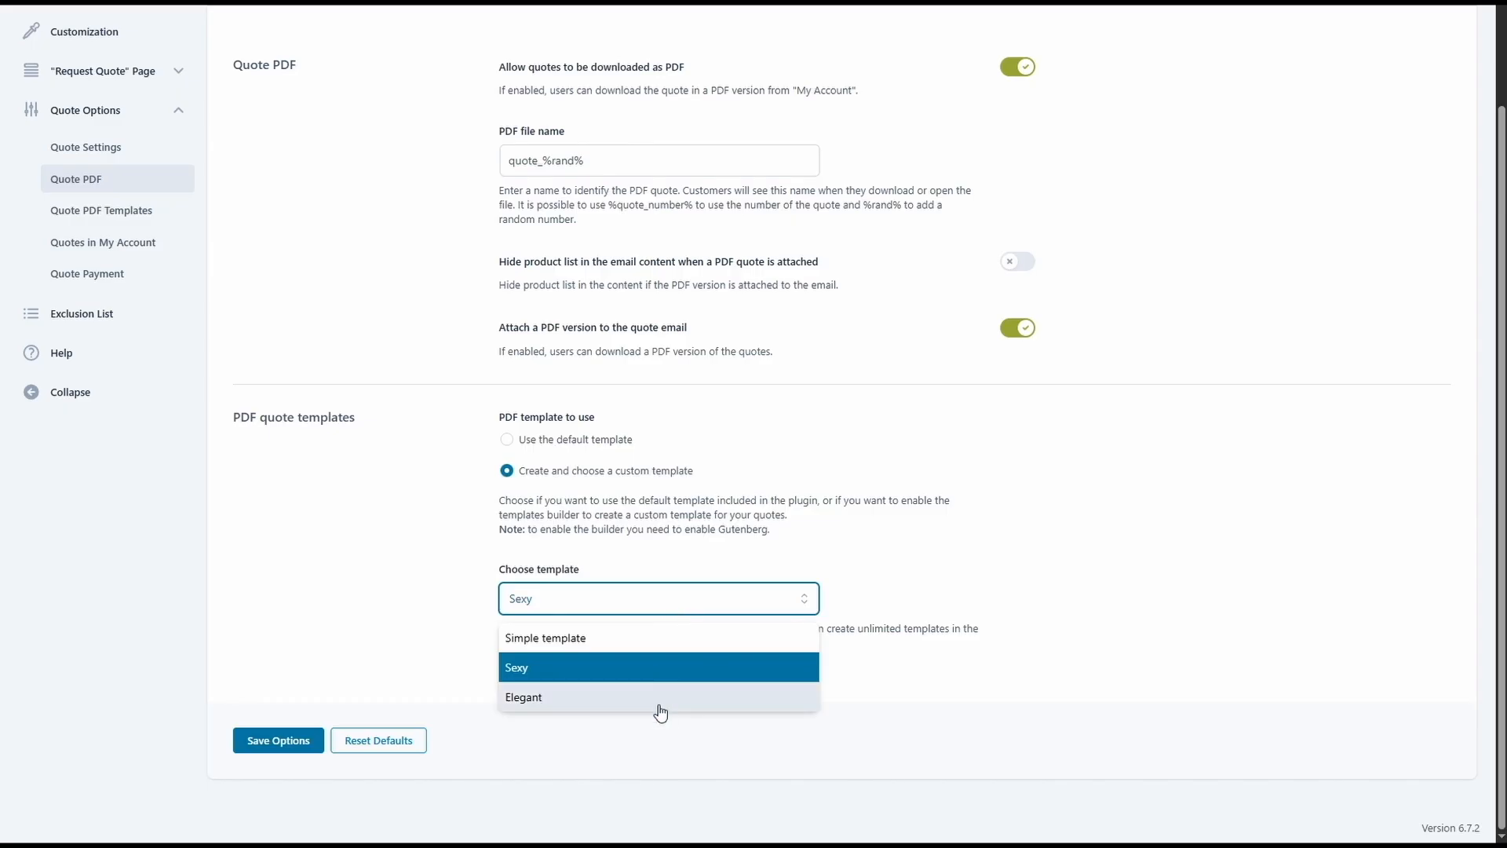
pyautogui.click(673, 606)
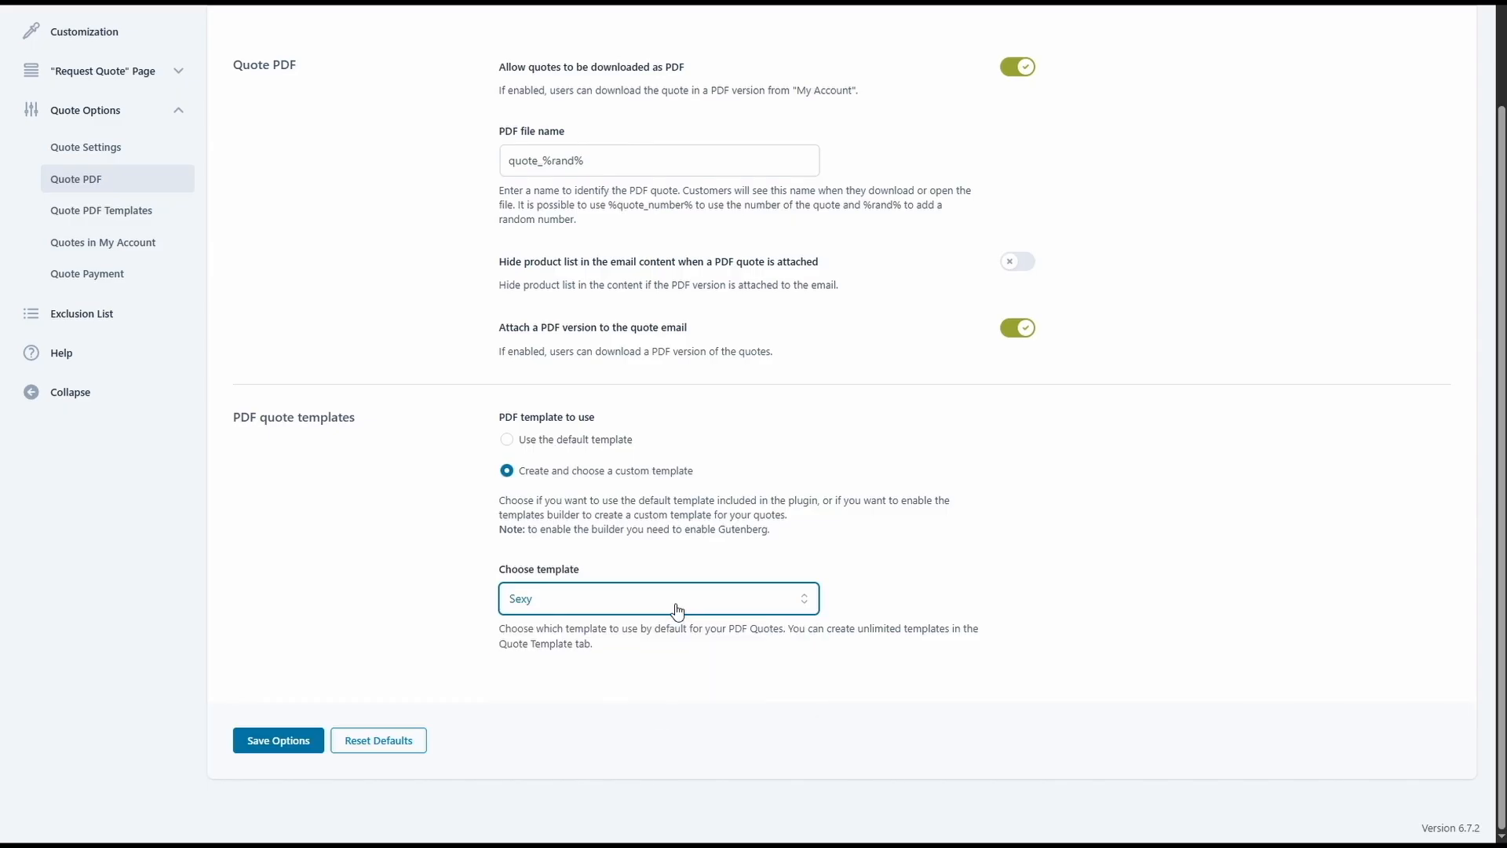
# Open the list of quote PDF templates, check the actions available for each, and start a new PDF template.
pyautogui.click(140, 212)
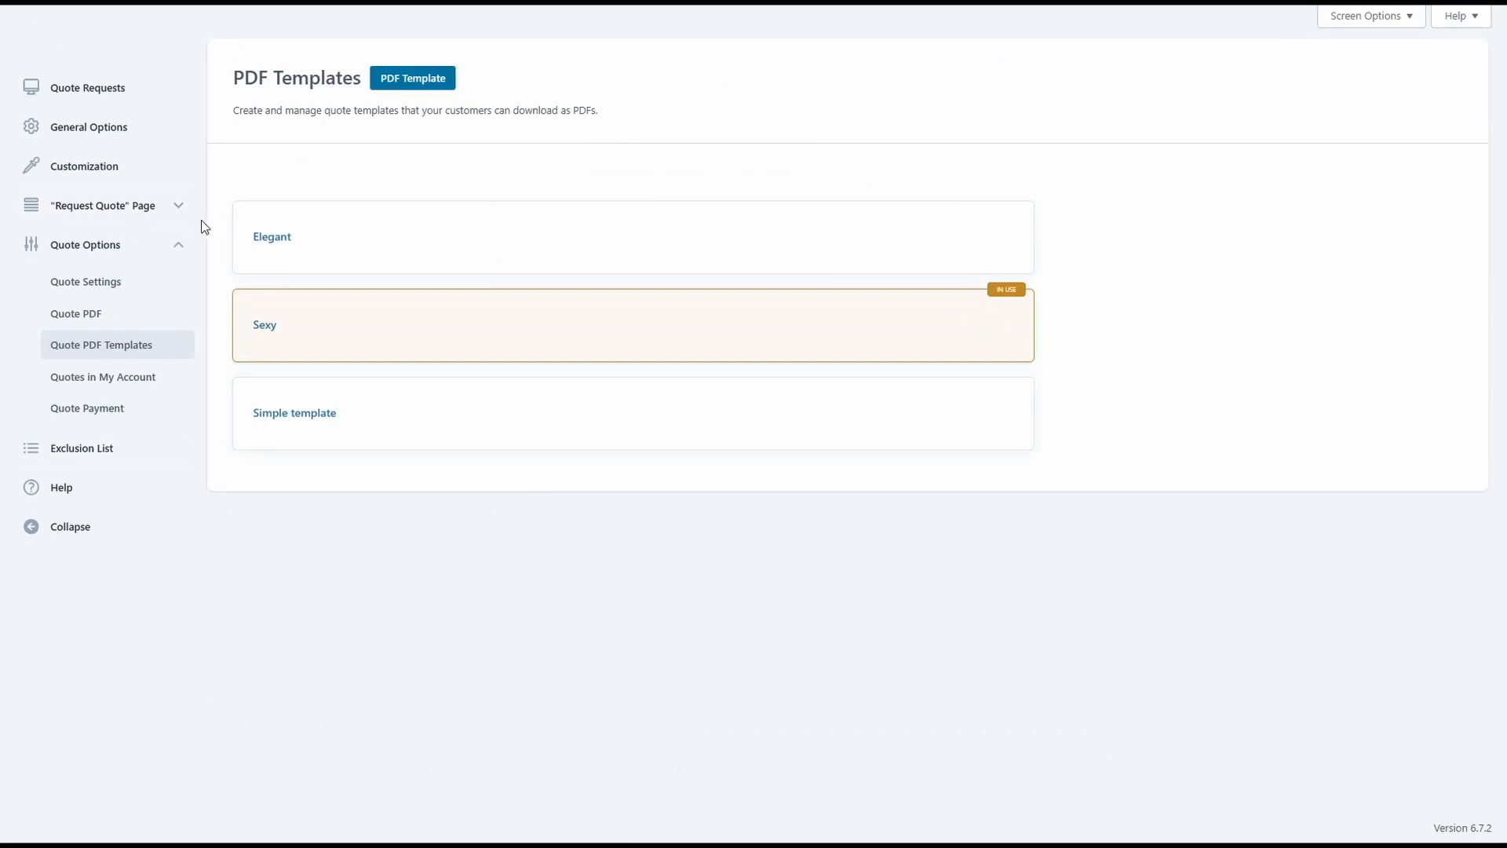
pyautogui.moveTo(697, 343)
pyautogui.moveTo(897, 238)
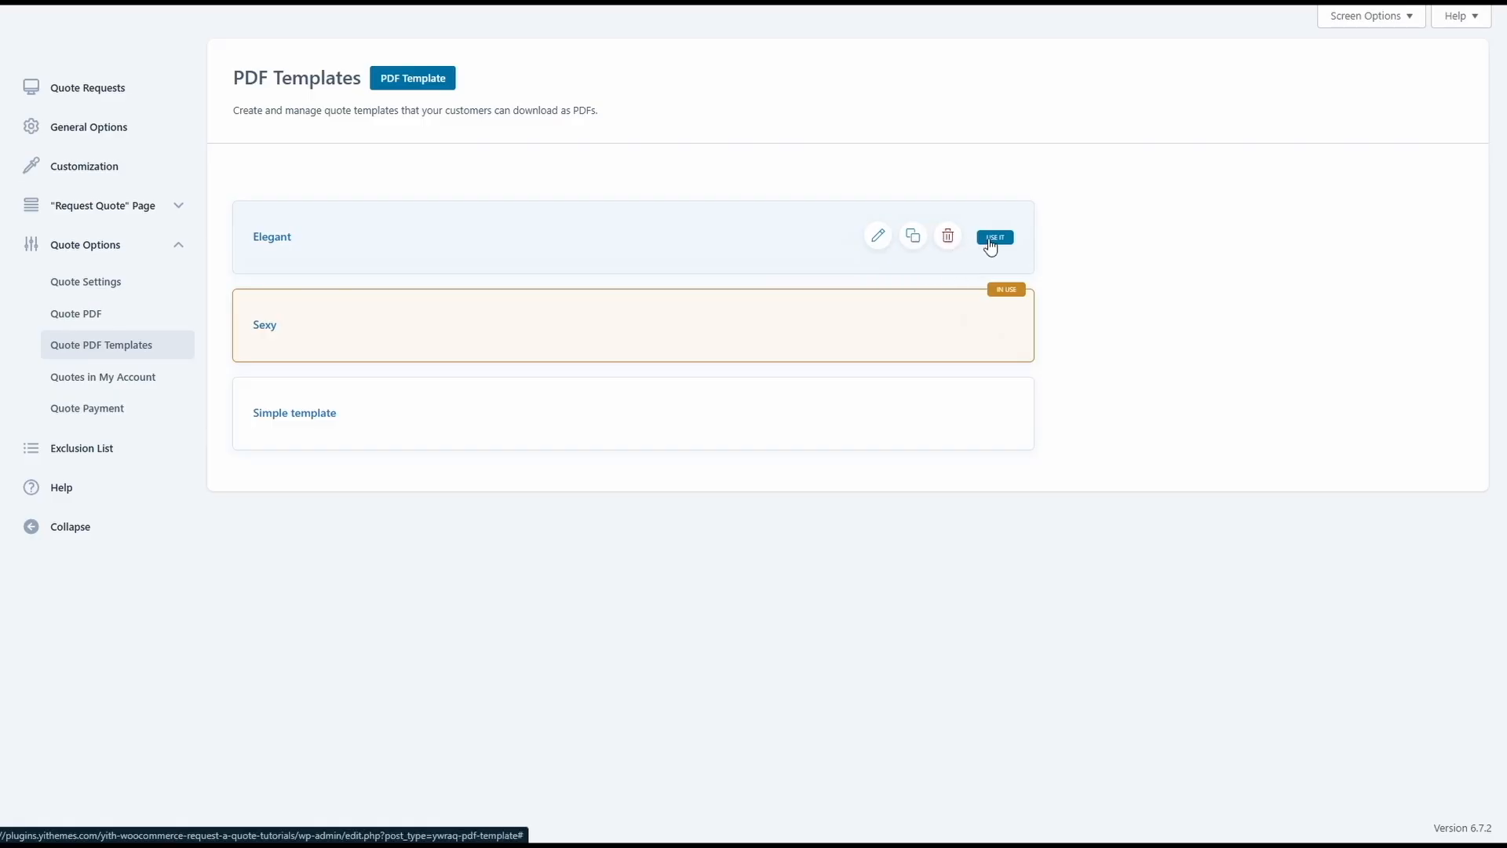
pyautogui.click(406, 82)
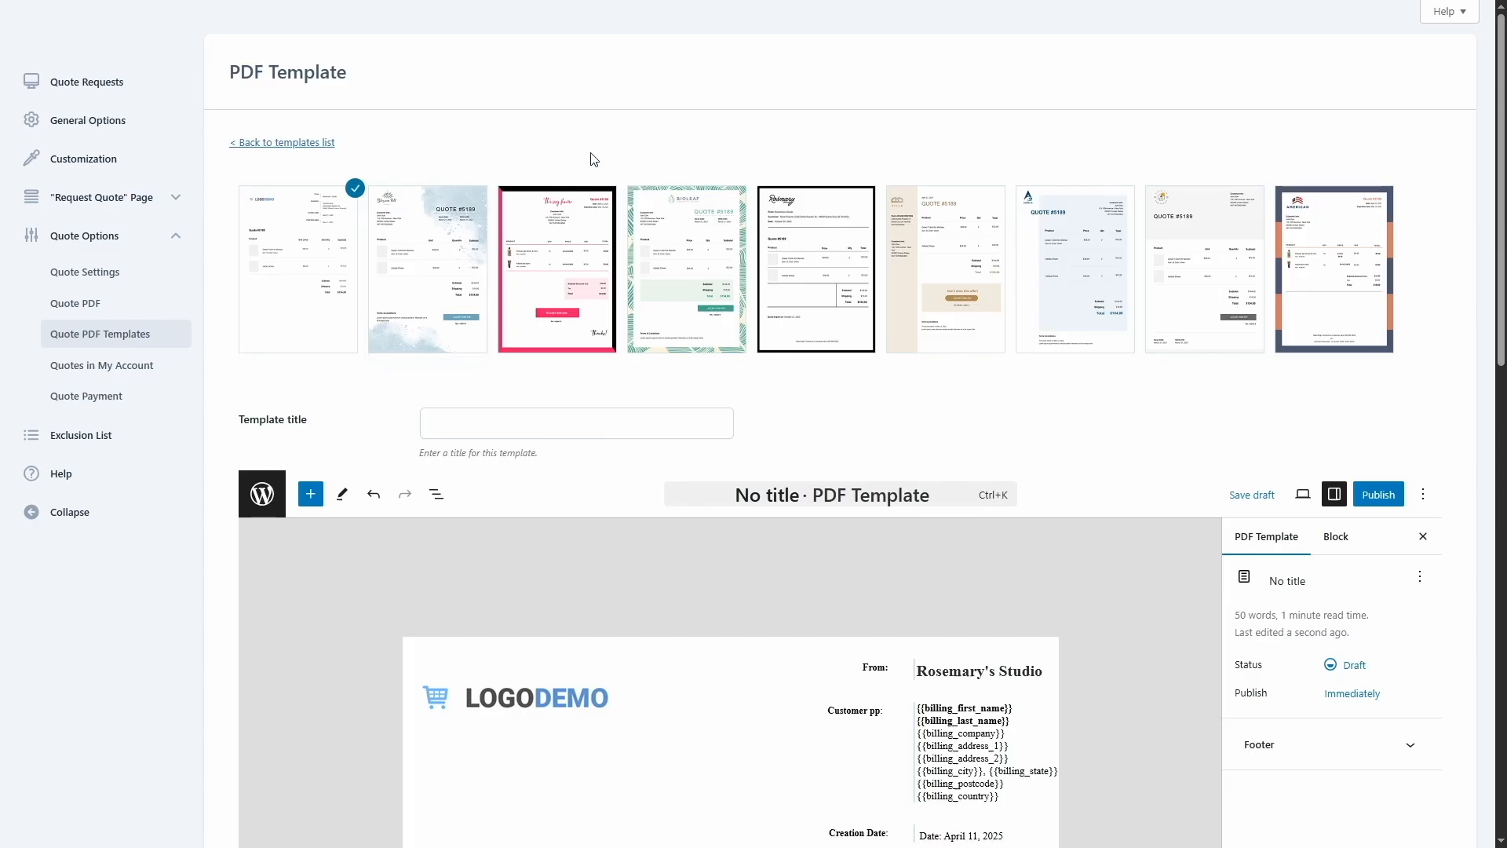
# Try out the blue watercolour layout and the green Bioleaf layout on the new template, examining each design.
pyautogui.click(427, 243)
pyautogui.scroll(-4, 424, 247)
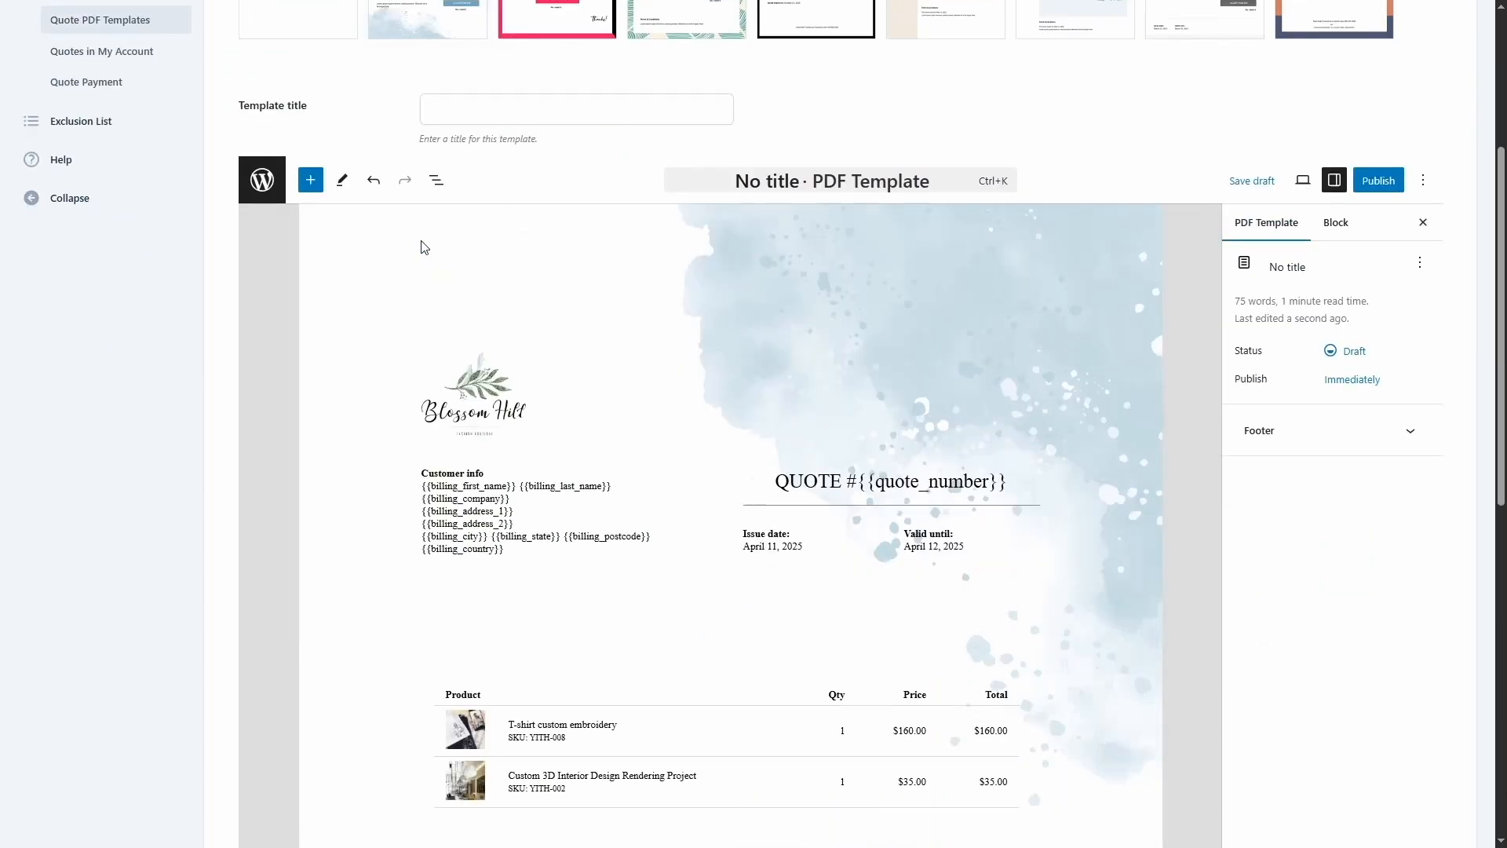
pyautogui.scroll(-2, 424, 248)
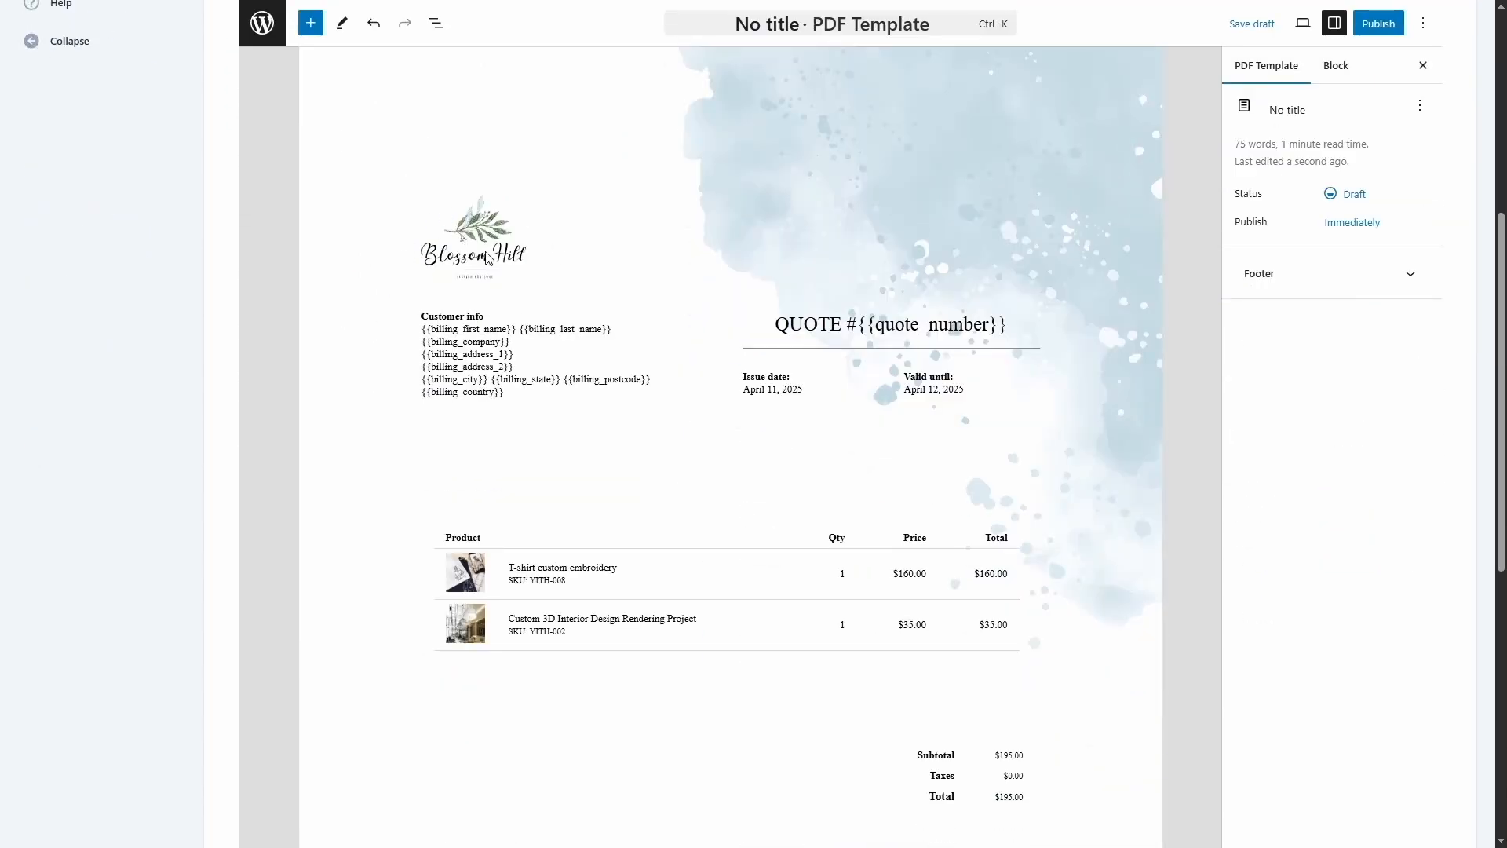
pyautogui.scroll(-2, 1115, 327)
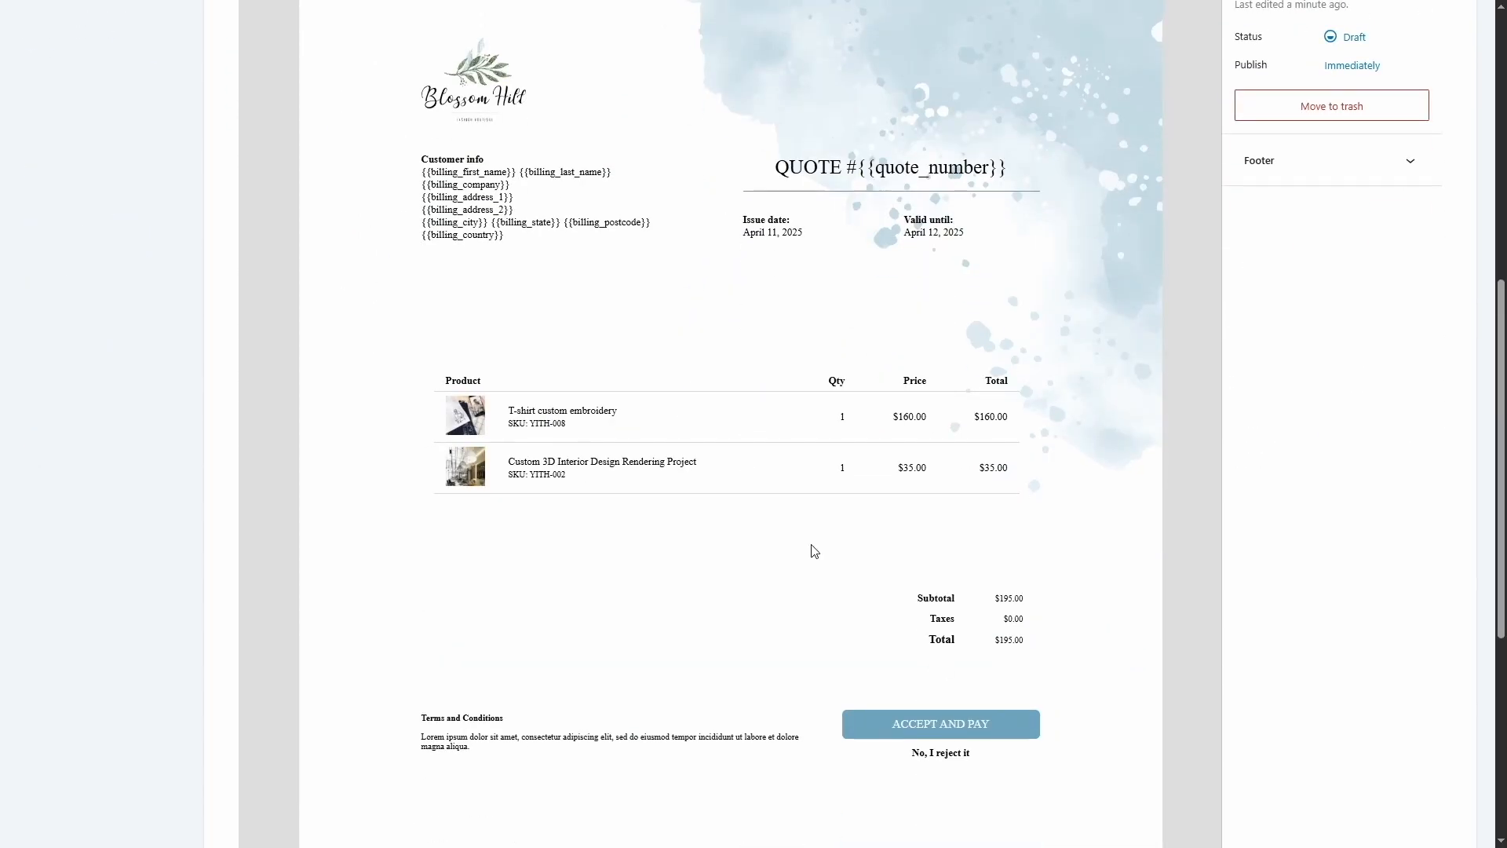
pyautogui.scroll(-1, 946, 394)
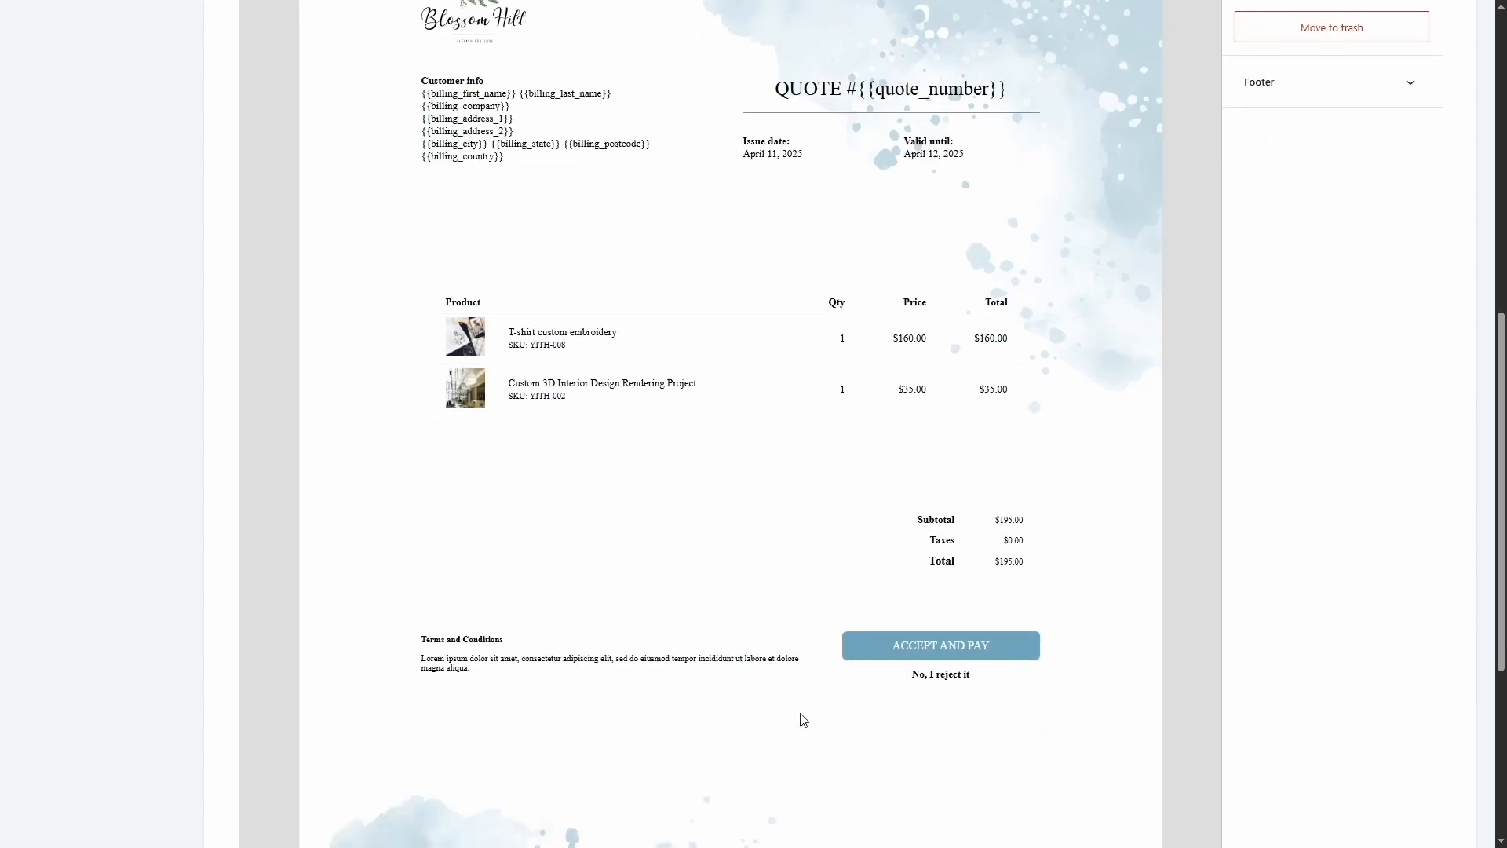
pyautogui.scroll(1, 801, 514)
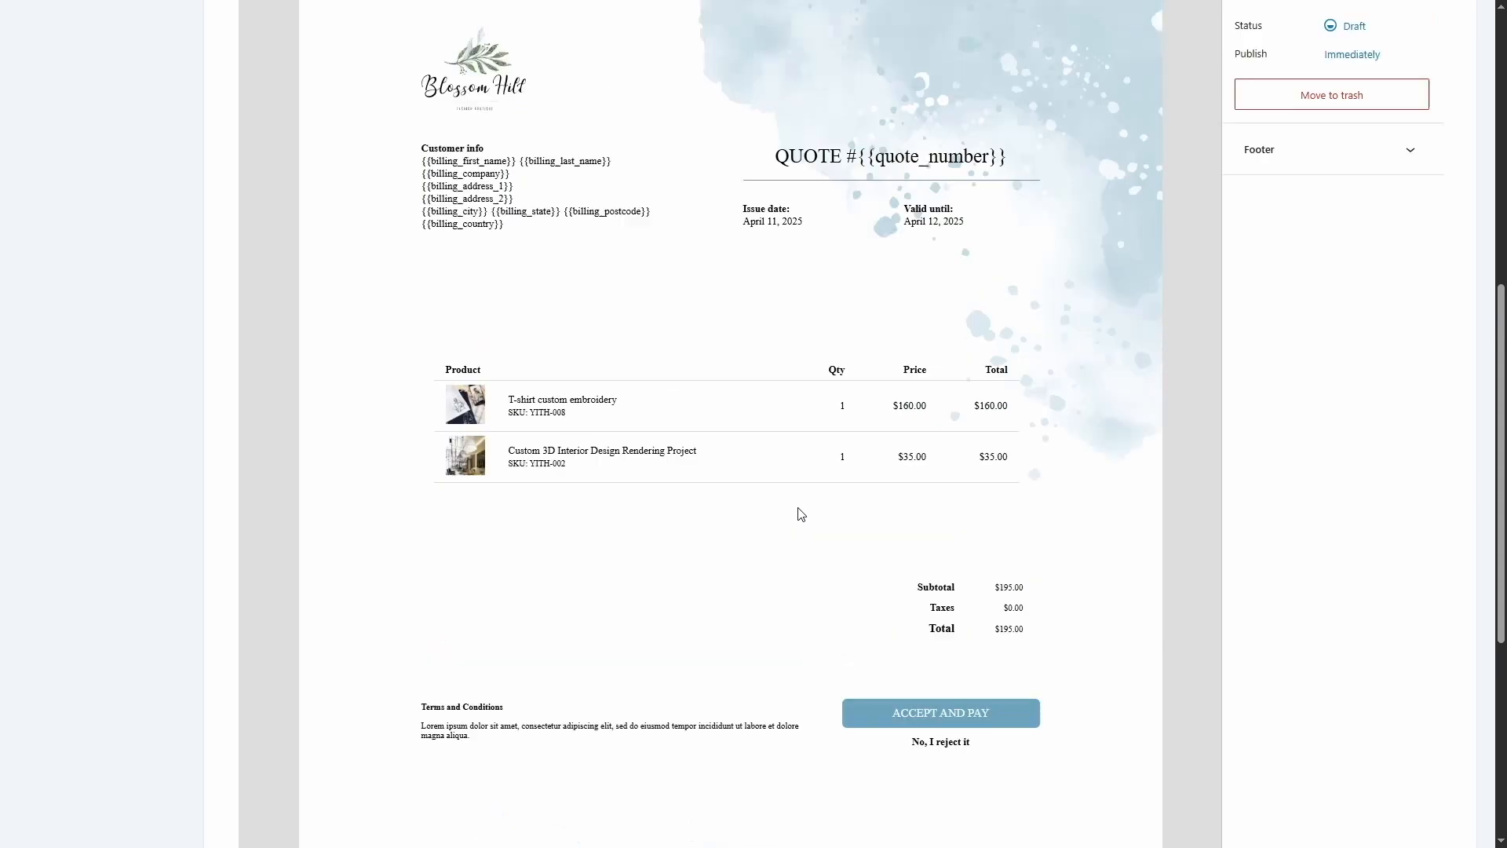
pyautogui.scroll(2, 800, 514)
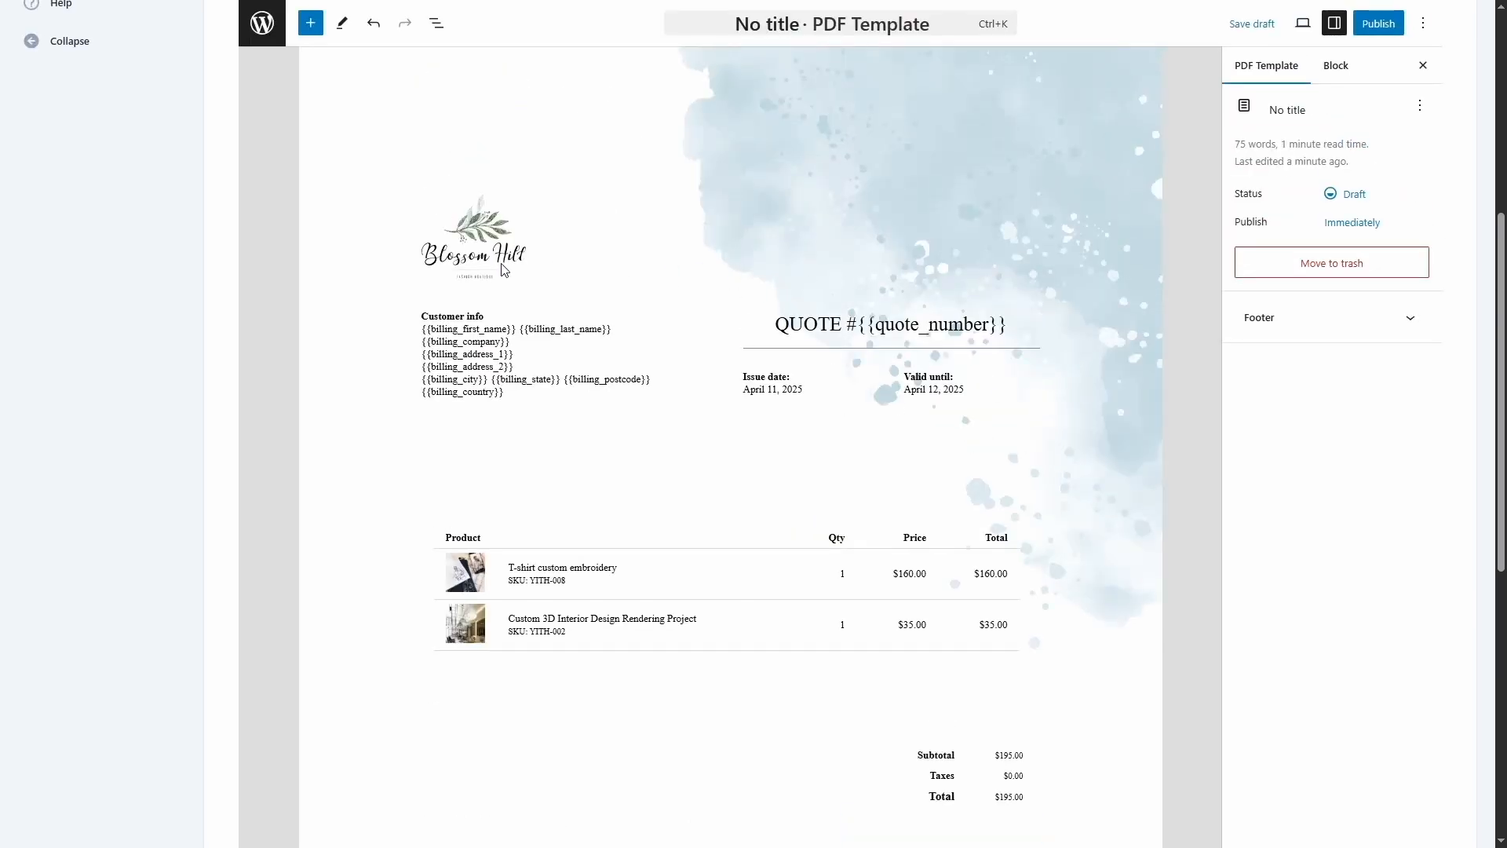
pyautogui.scroll(6, 673, 330)
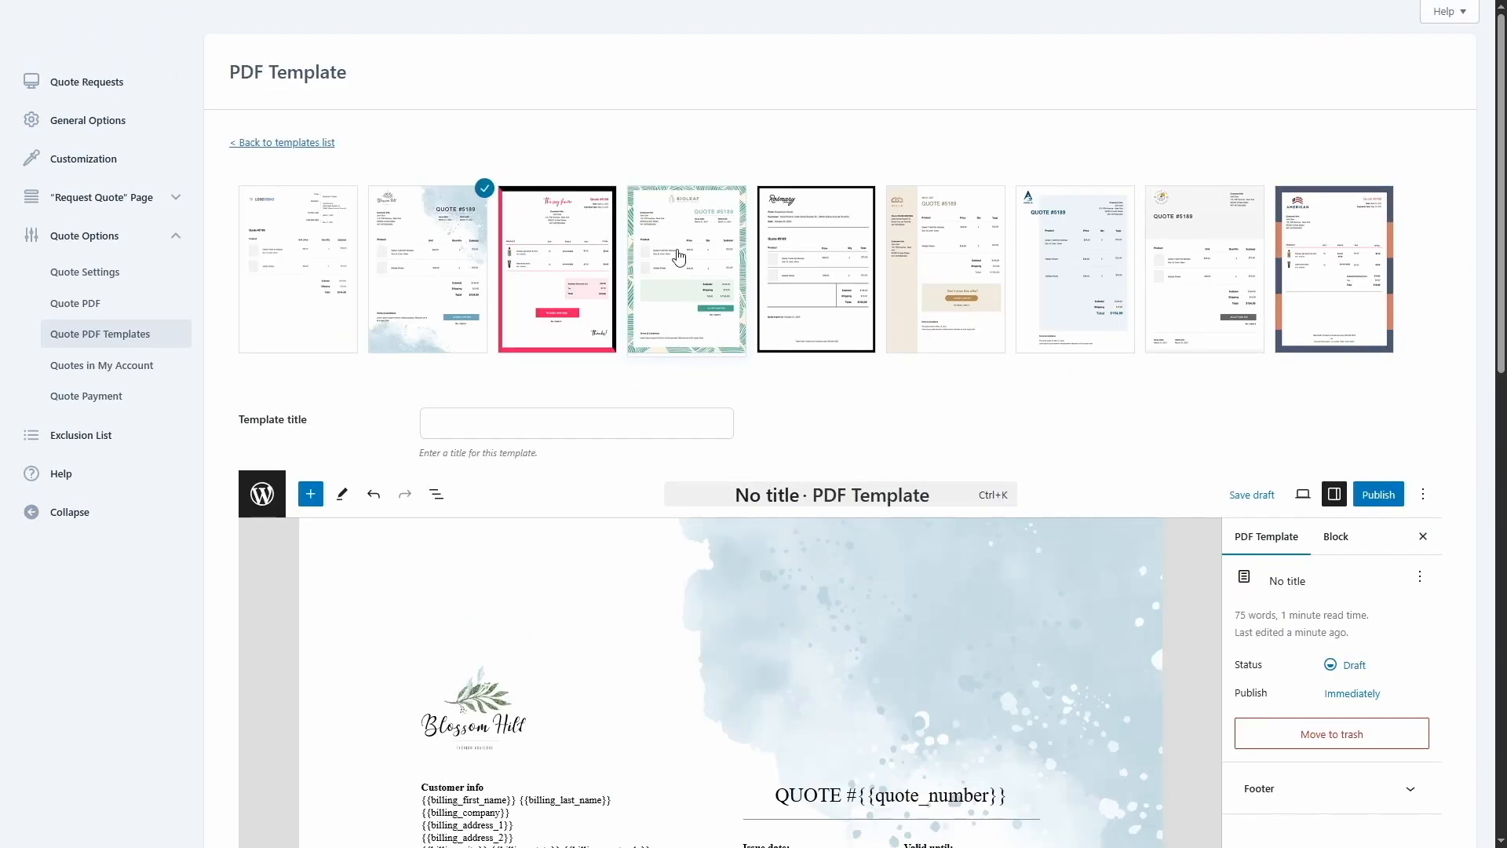
pyautogui.click(679, 257)
pyautogui.scroll(-4, 1027, 665)
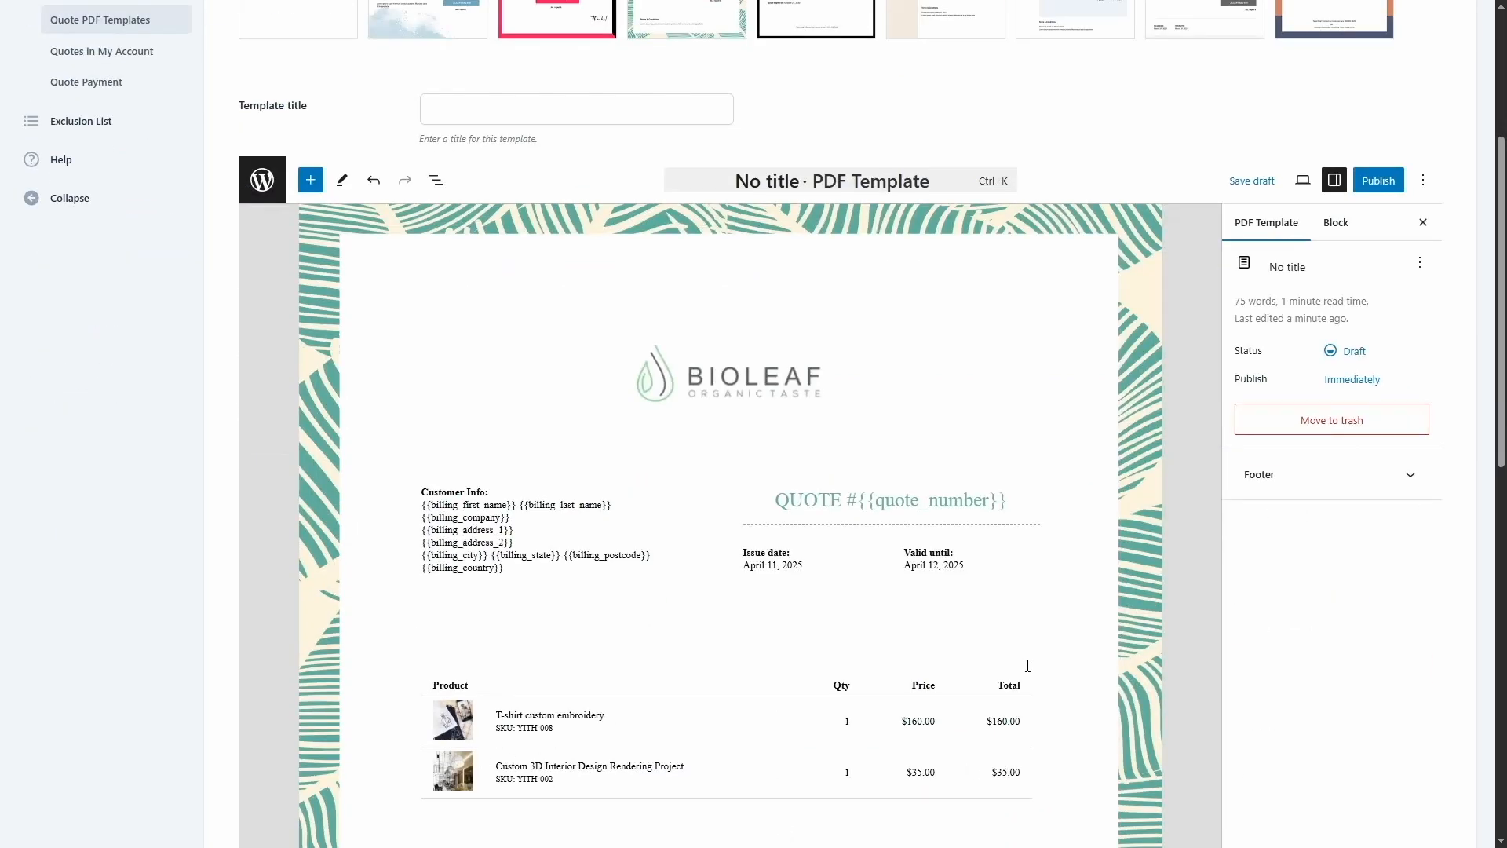
# Apply the beige Villa layout to the new PDF template.
pyautogui.scroll(3, 976, 481)
pyautogui.click(946, 241)
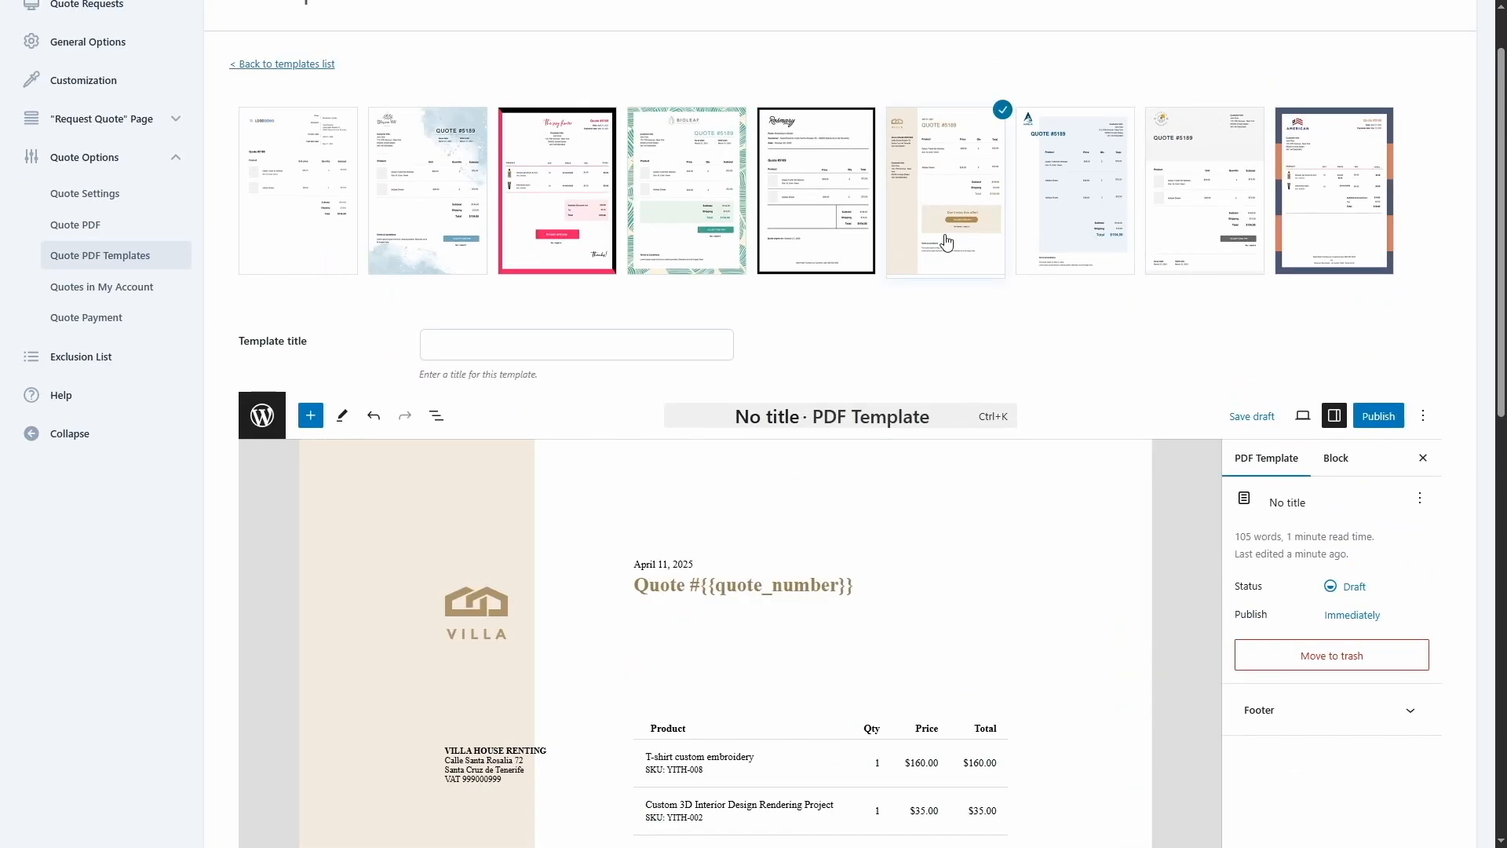
pyautogui.scroll(-6, 948, 241)
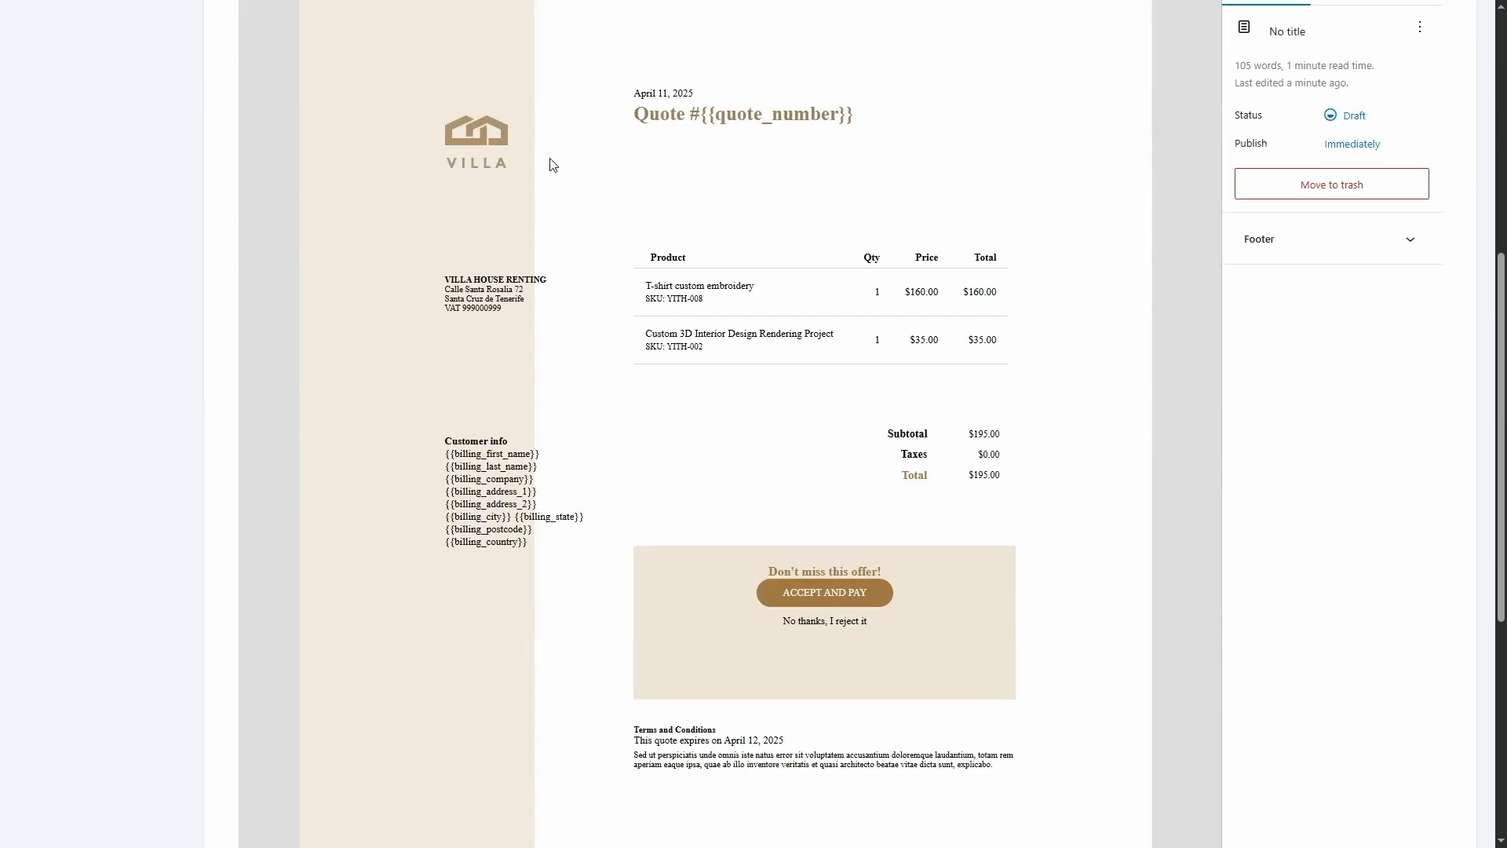
# Remove the {{billing_address_1}} placeholder line from the template's customer info.
pyautogui.moveTo(538, 492); pyautogui.dragTo(446, 493)
pyautogui.press('BackSpace')
pyautogui.press('BackSpace')
# Delete the street address line from the company details below the Villa logo.
pyautogui.click(514, 303)
pyautogui.press('BackSpace')
pyautogui.press('BackSpace')
pyautogui.press('BackSpace')
pyautogui.press('BackSpace')
pyautogui.press('BackSpace')
pyautogui.press('BackSpace')
pyautogui.press('BackSpace')
pyautogui.press('BackSpace')
pyautogui.press('BackSpace')
pyautogui.press('BackSpace')
pyautogui.press('BackSpace')
pyautogui.press('BackSpace')
pyautogui.press('BackSpace')
pyautogui.press('BackSpace')
pyautogui.press('BackSpace')
pyautogui.press('BackSpace')
pyautogui.press('BackSpace')
pyautogui.press('BackSpace')
pyautogui.press('BackSpace')
pyautogui.press('BackSpace')
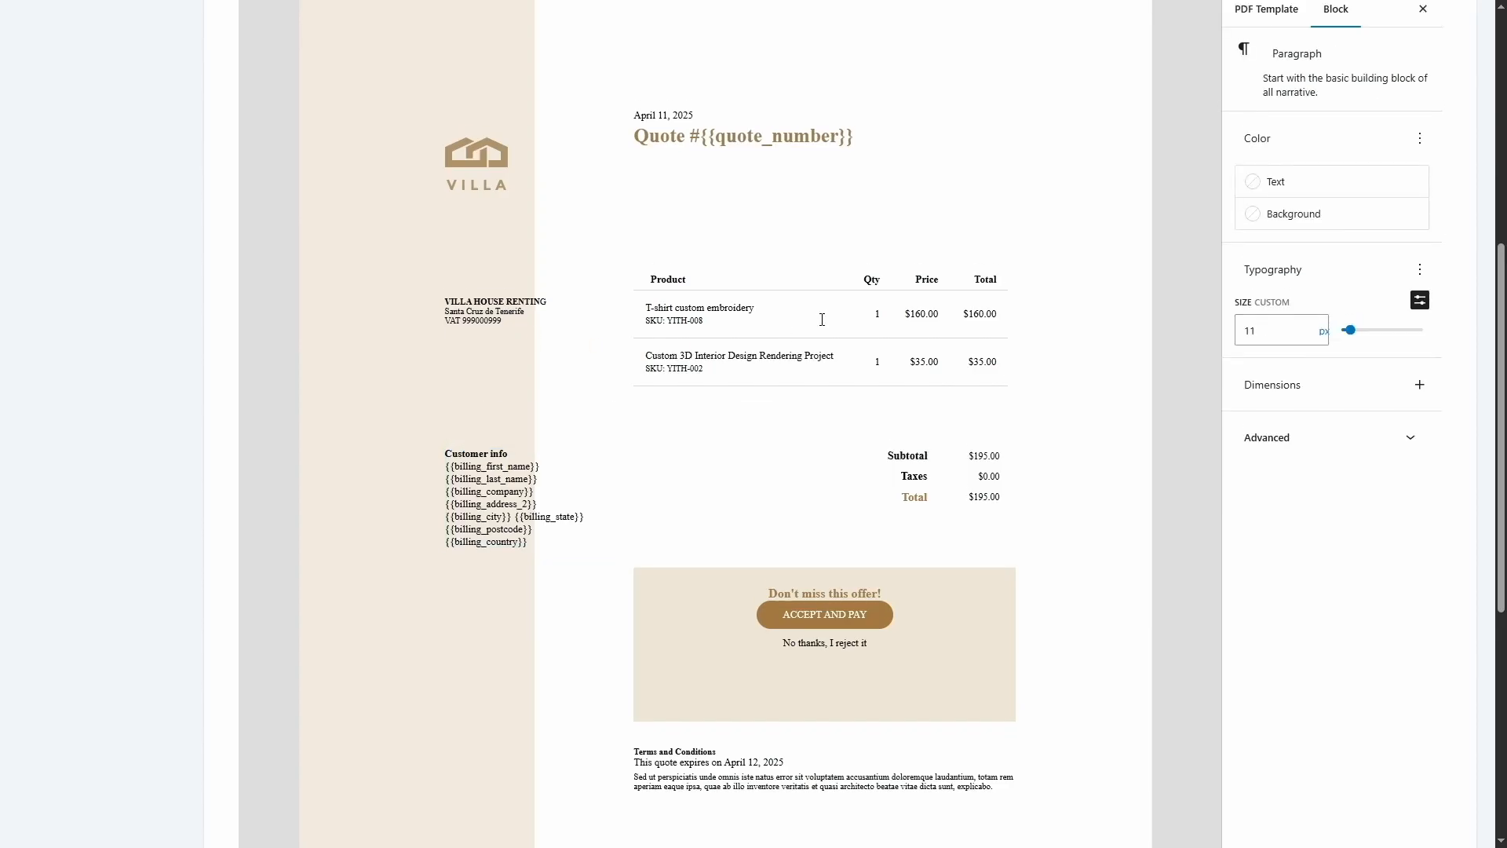
# In the product table block, show product thumbnails and hide the SKU shown with the product name.
pyautogui.click(822, 319)
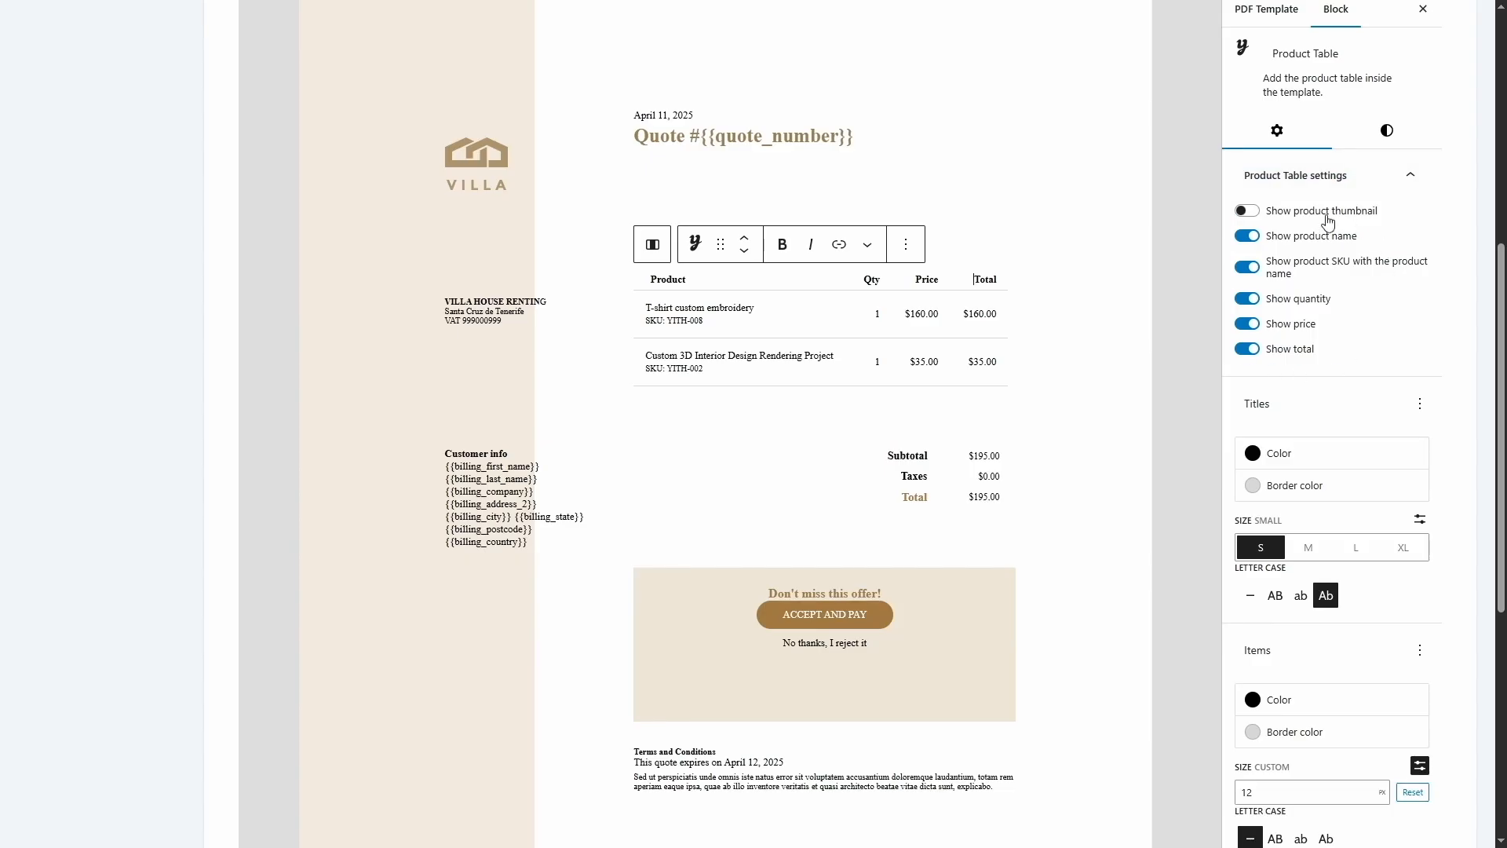
pyautogui.click(1248, 212)
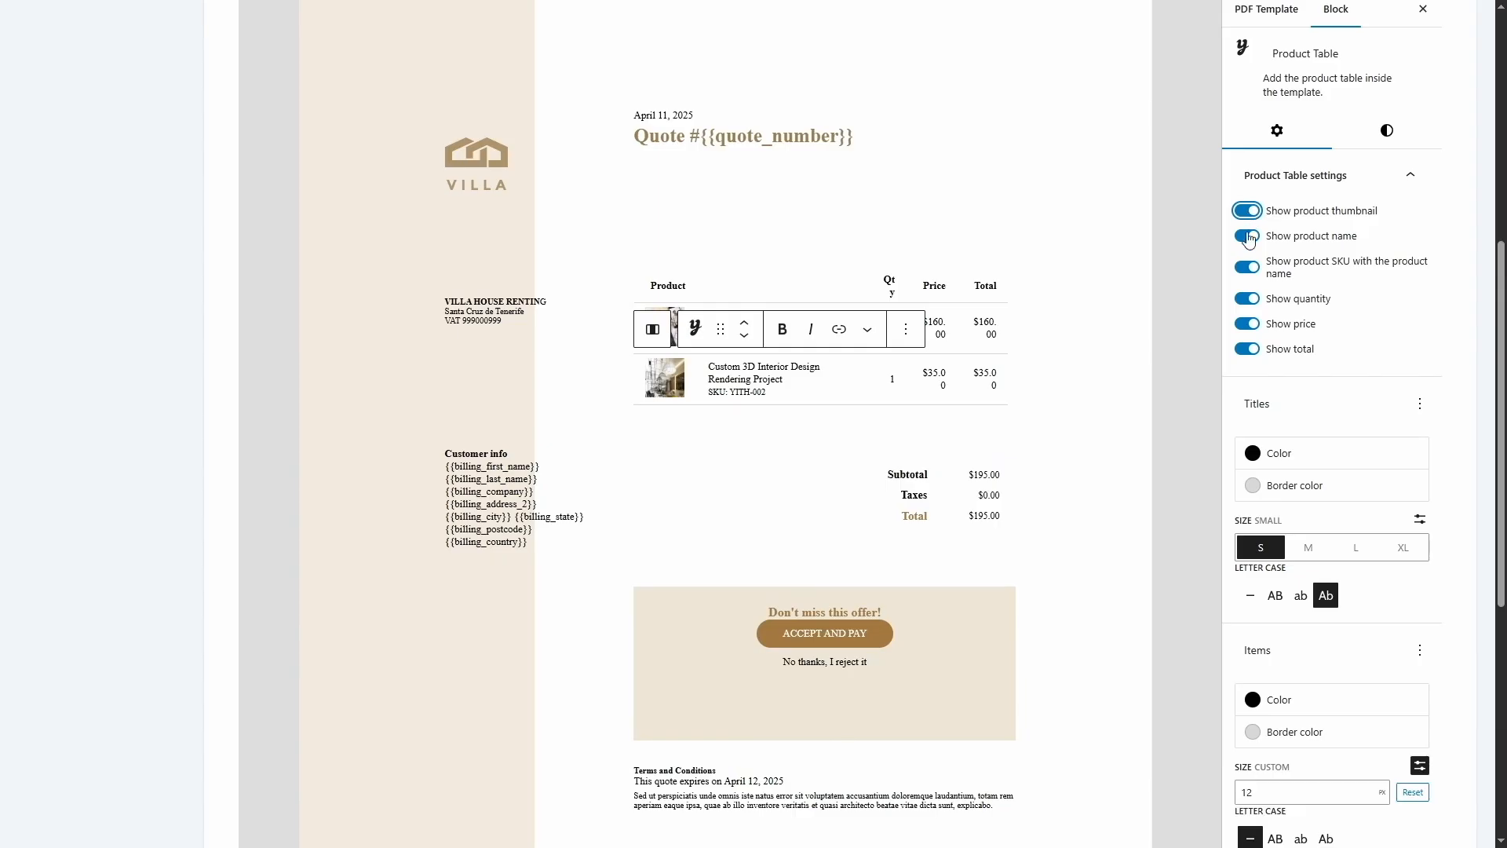
pyautogui.click(1246, 268)
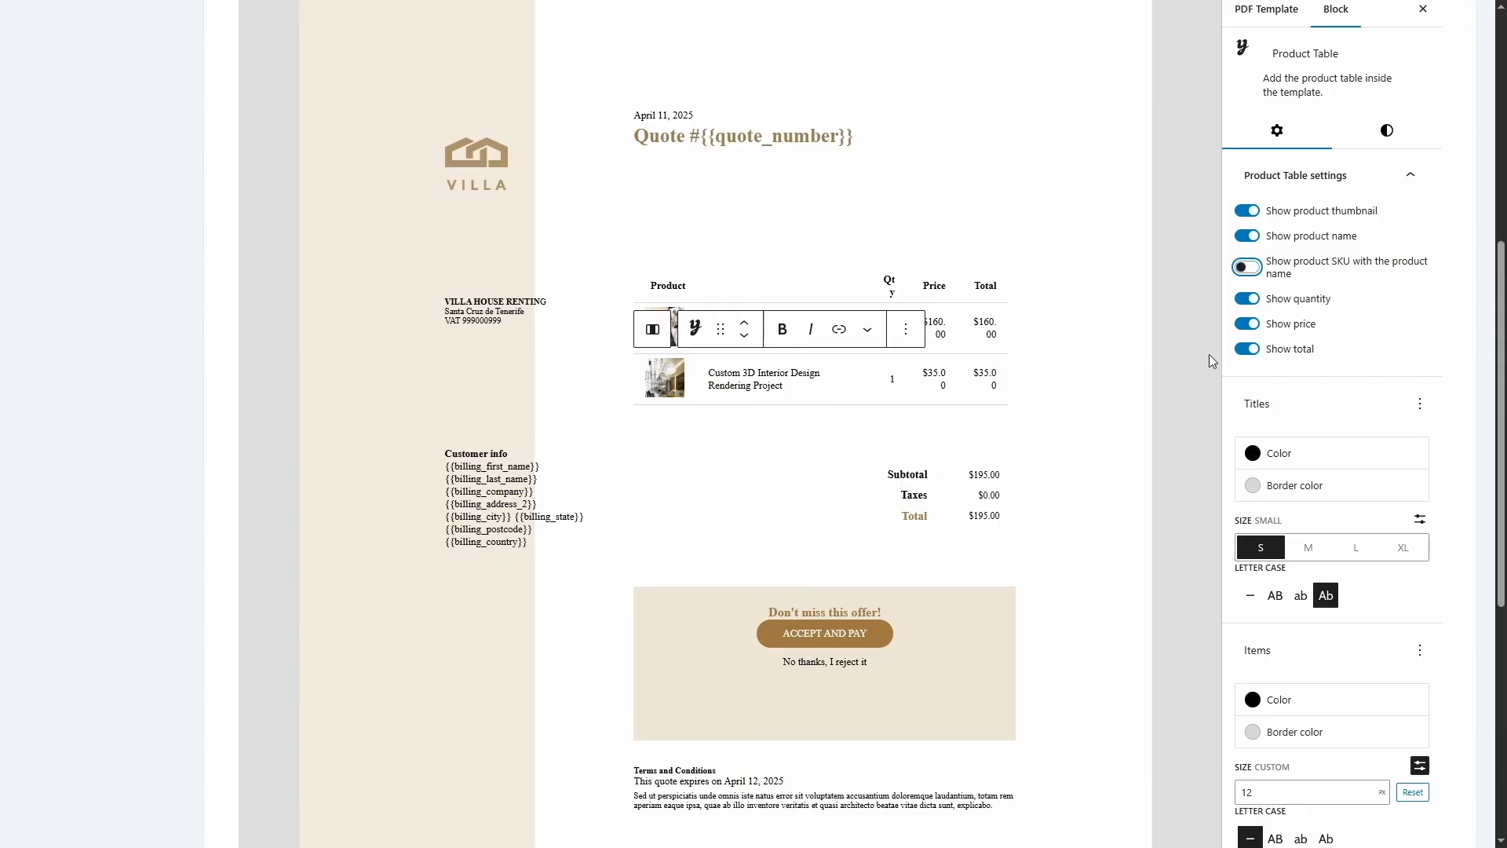
# Examine the total table's block settings and the blocks that can be inserted beside the Accept and Pay button.
pyautogui.doubleClick(978, 516)
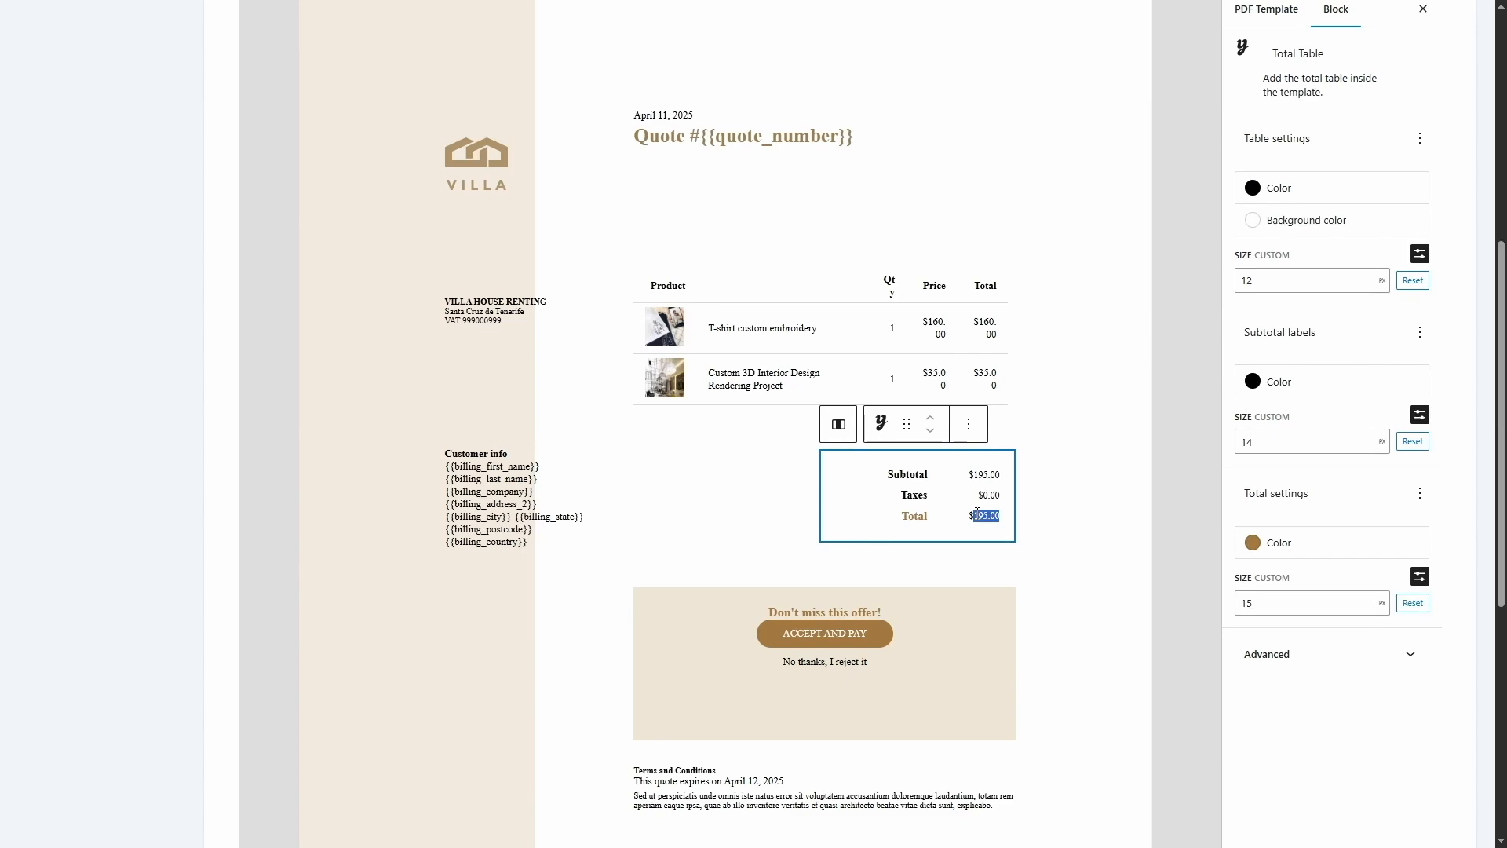
pyautogui.click(962, 620)
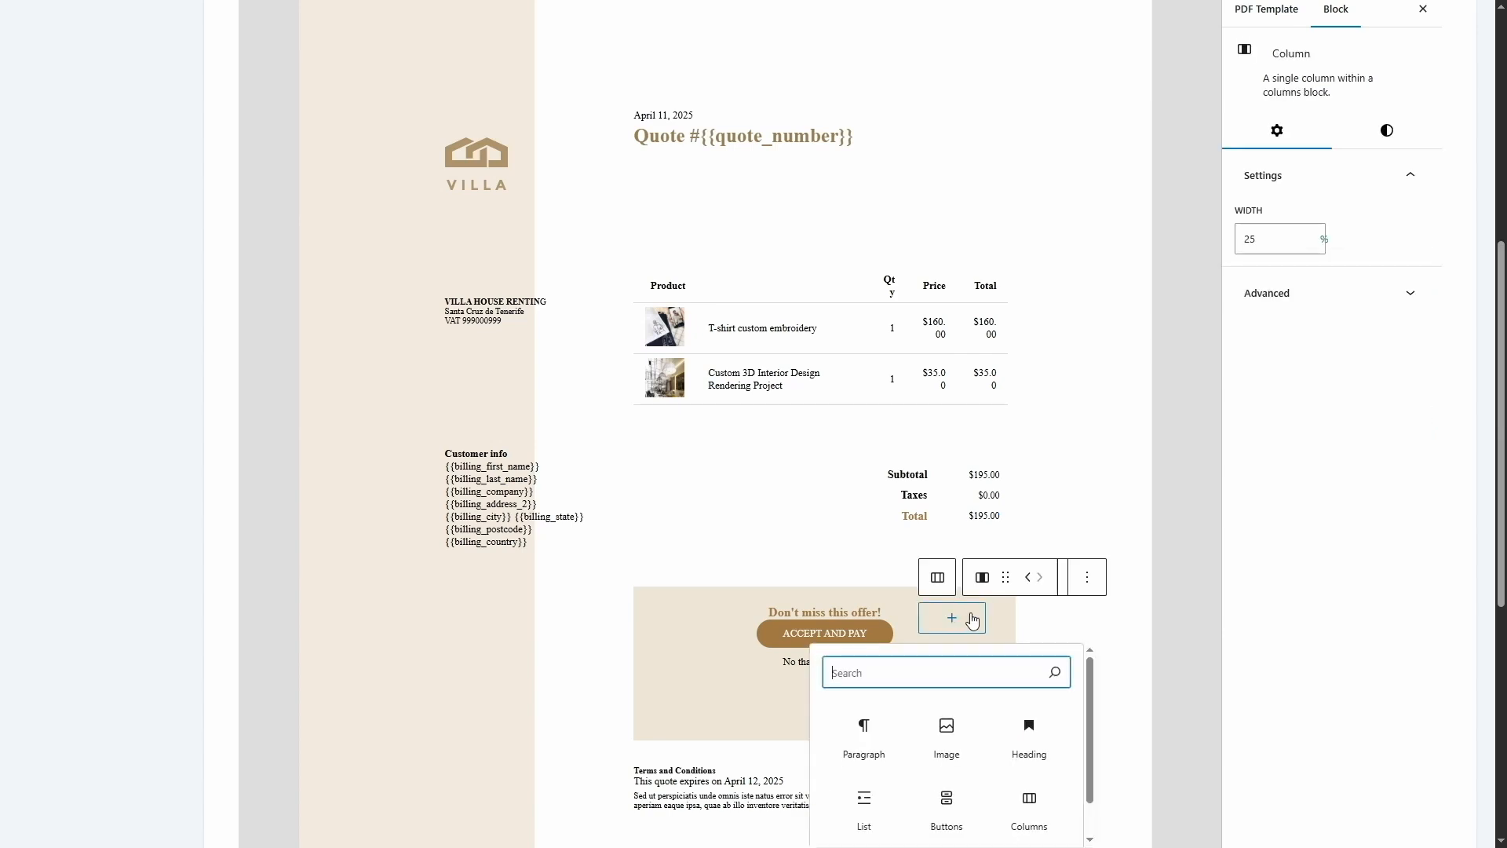
pyautogui.click(1104, 460)
pyautogui.scroll(6, 1091, 475)
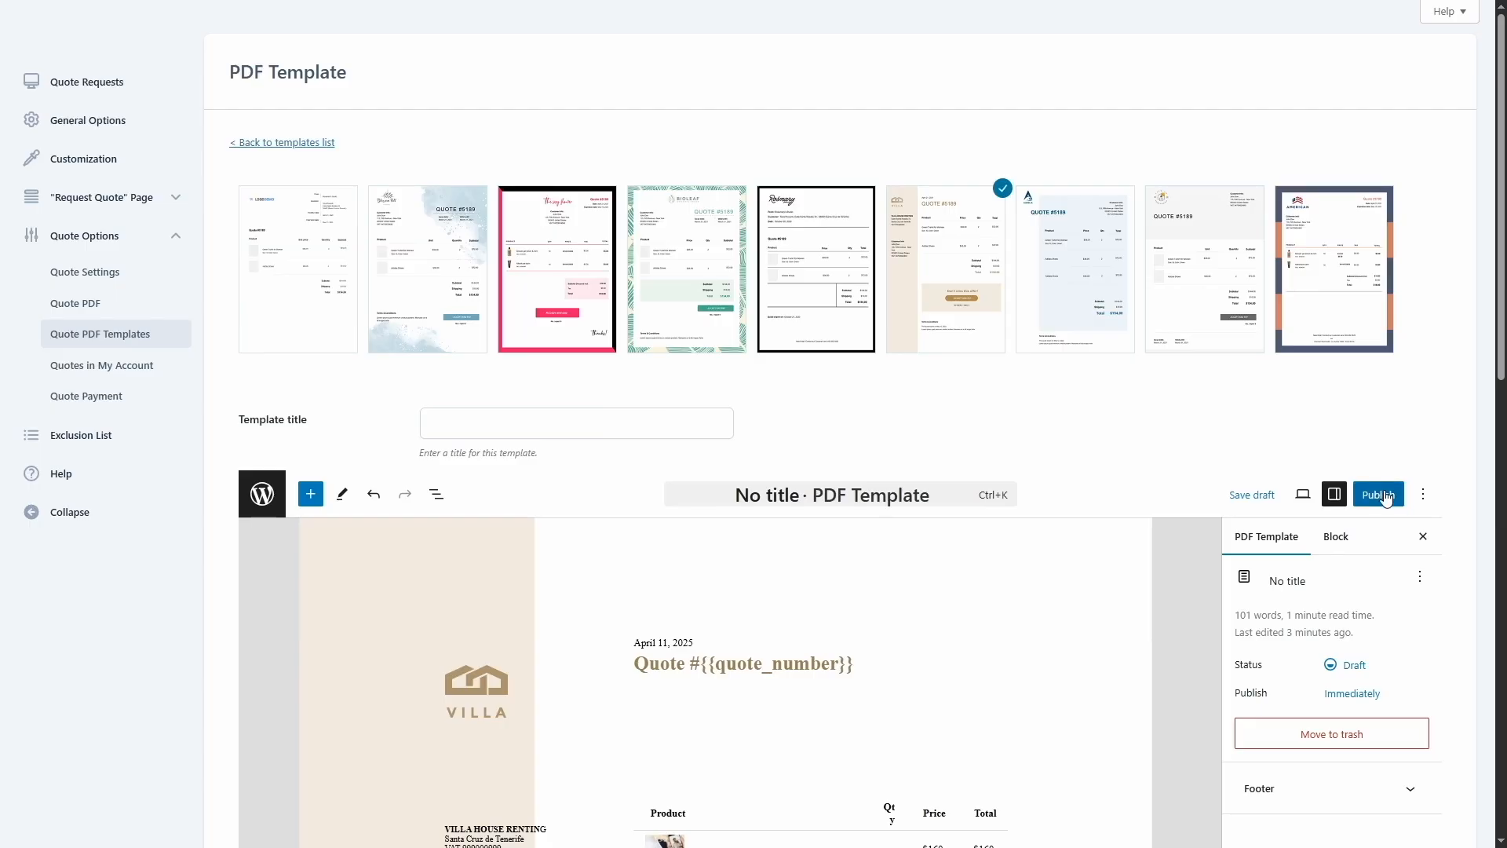
# Review the Quotes in My Account options and open the Quote Payment settings.
pyautogui.click(149, 365)
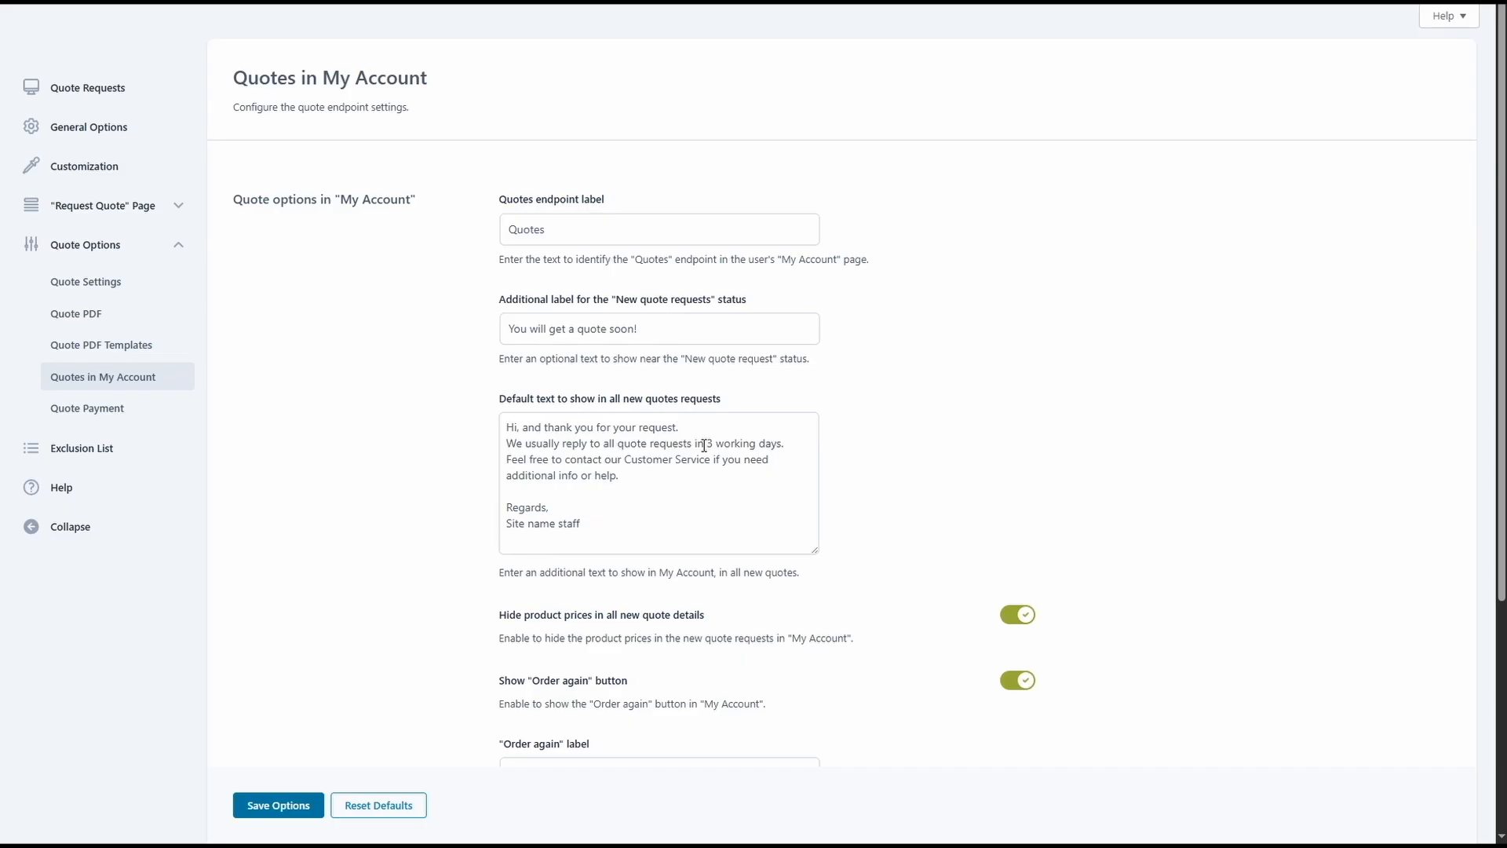
pyautogui.scroll(-4, 704, 445)
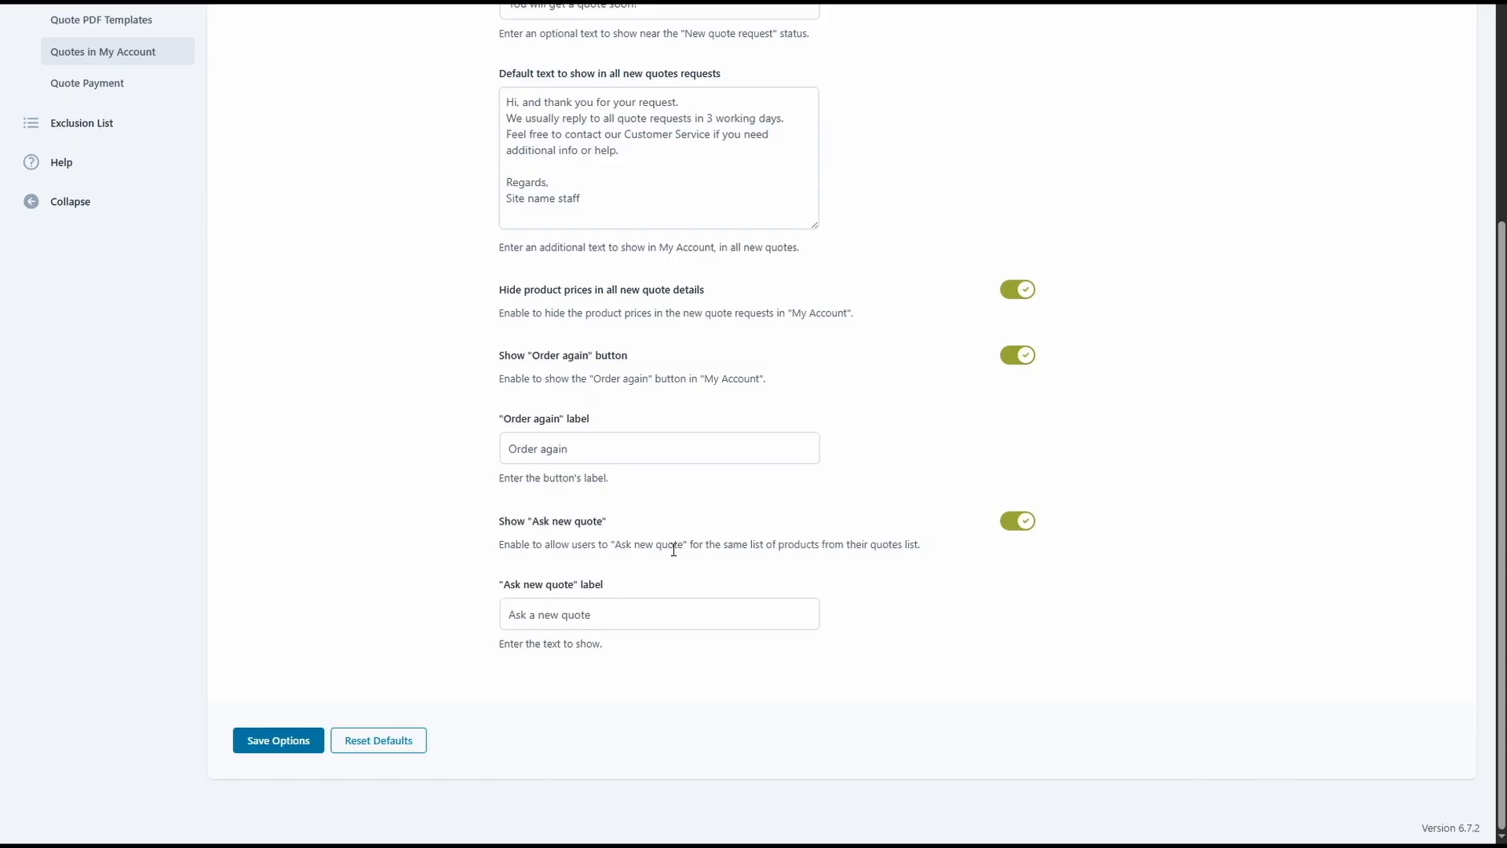
pyautogui.scroll(5, 674, 549)
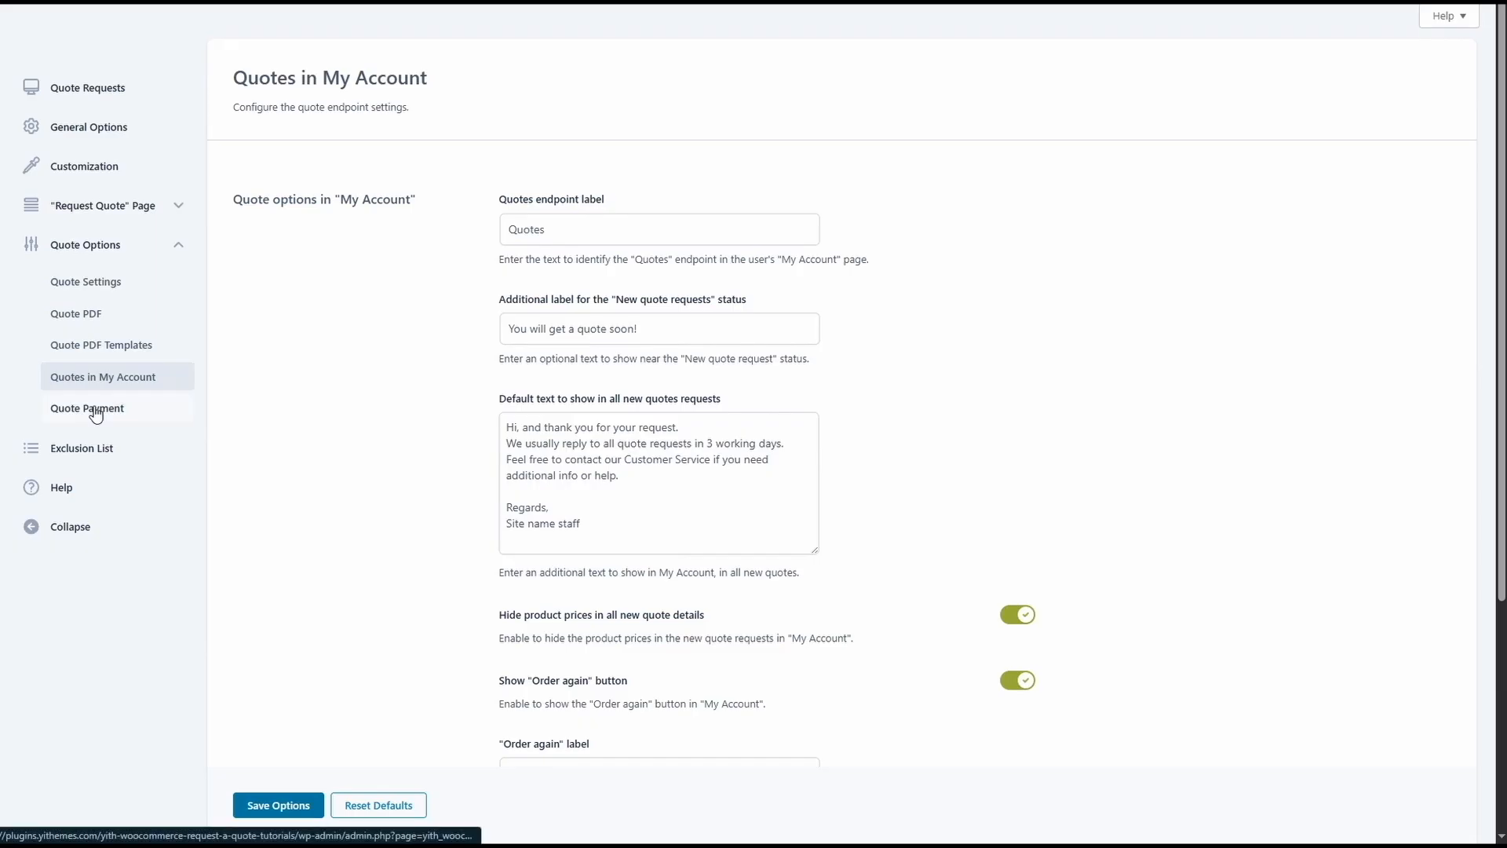
pyautogui.click(88, 409)
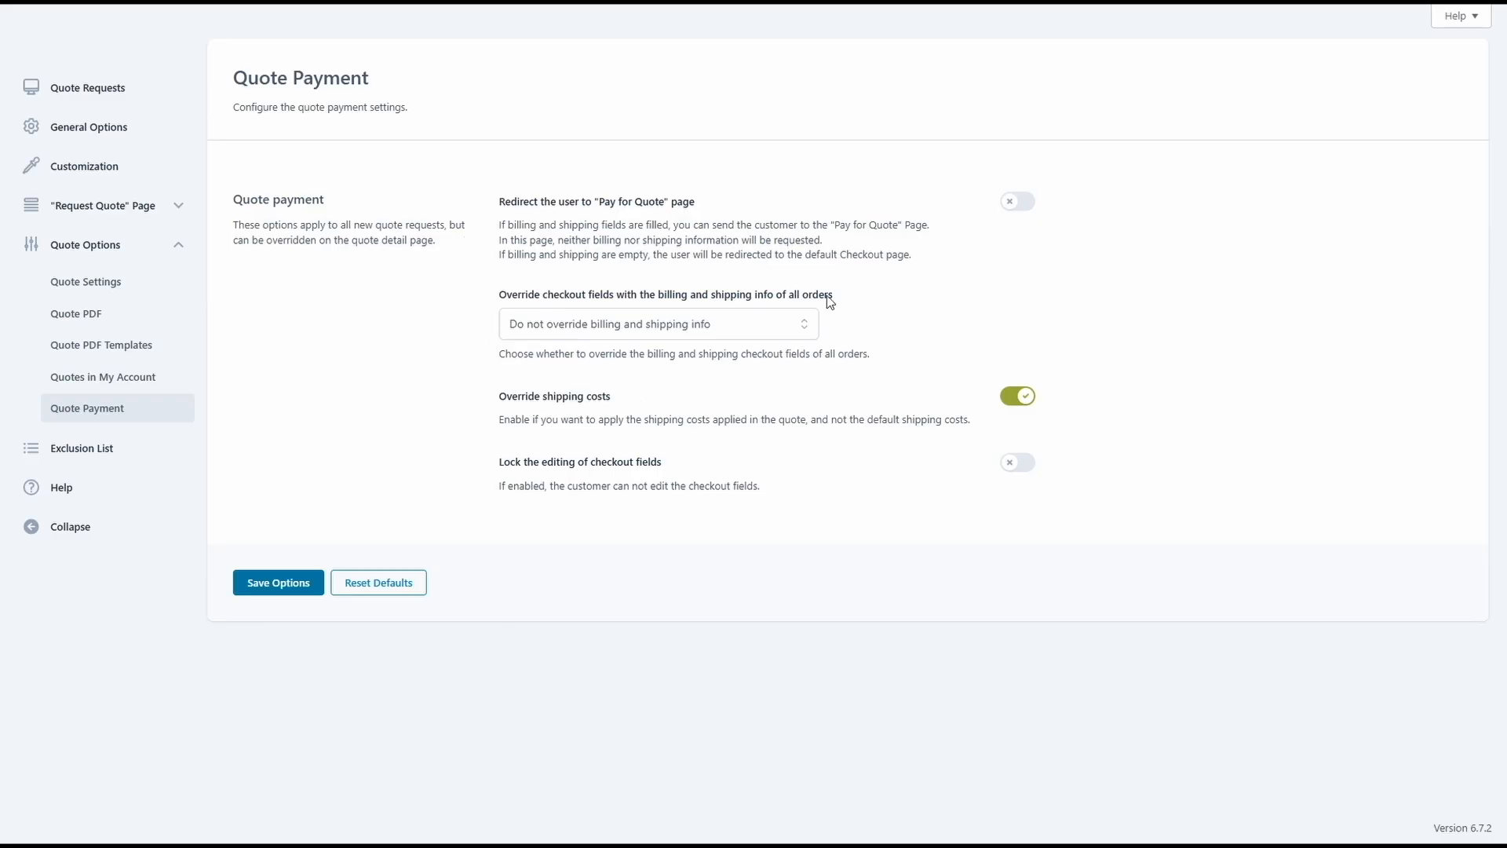
# Review the choices for overriding checkout fields with the billing and shipping info of all orders.
pyautogui.click(603, 330)
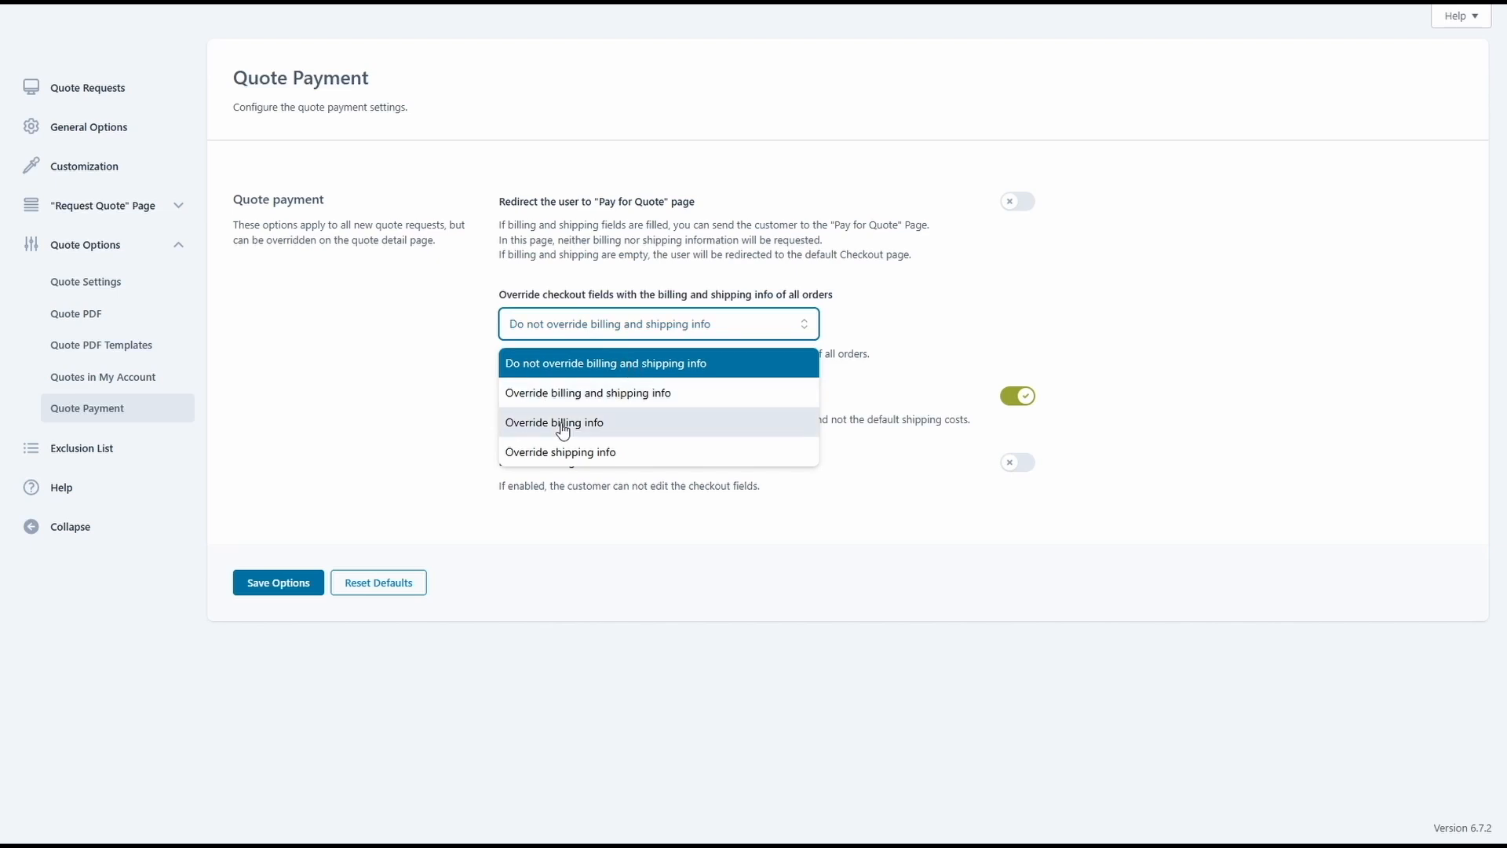
pyautogui.click(571, 478)
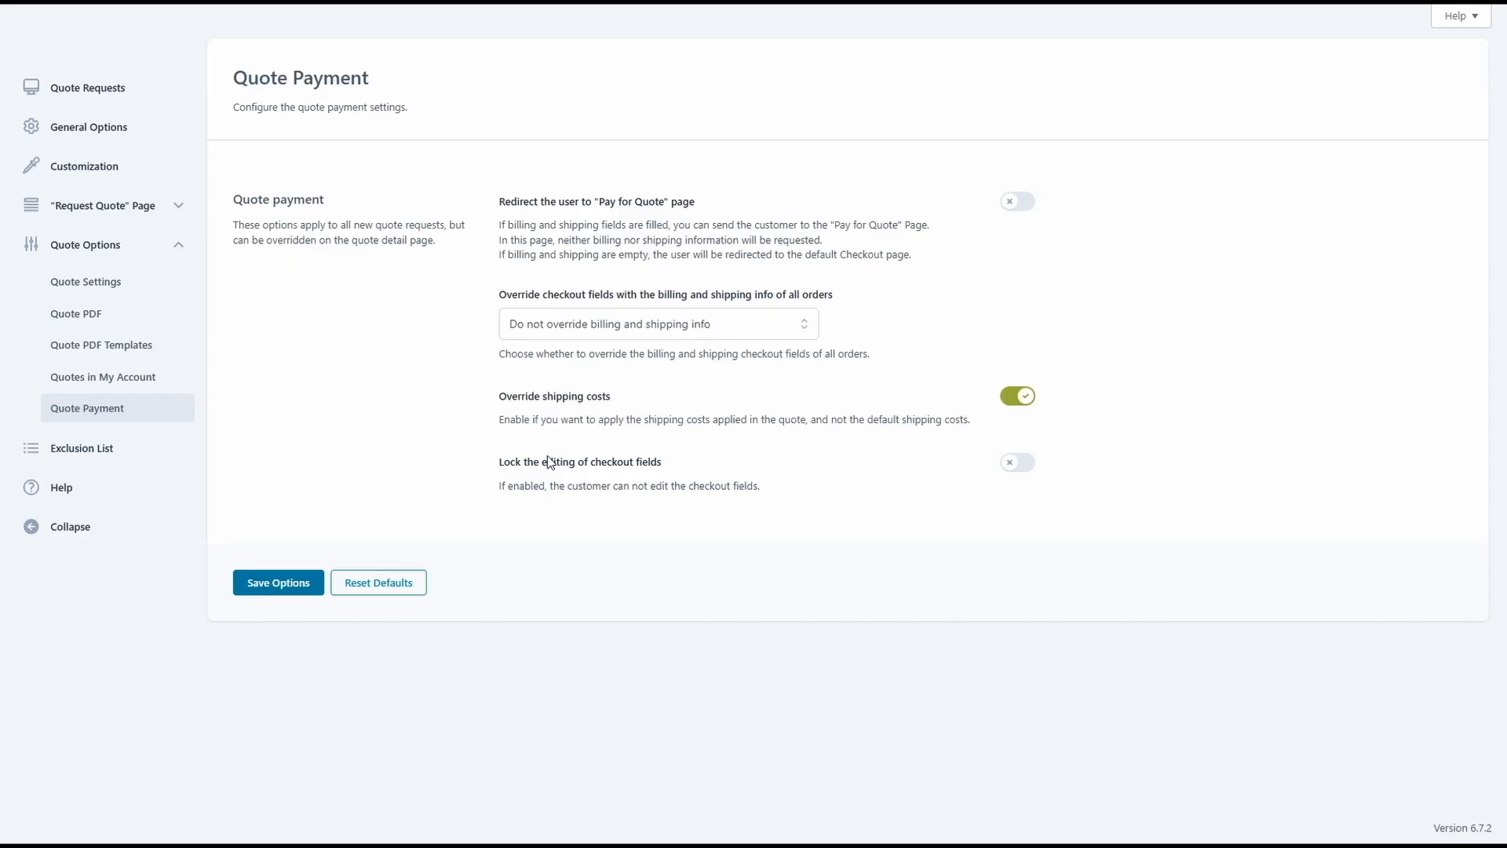
# Add the product "Custom bride dress (YITH-006)" to the Exclusion List, using the exclusion type Product.
pyautogui.click(128, 459)
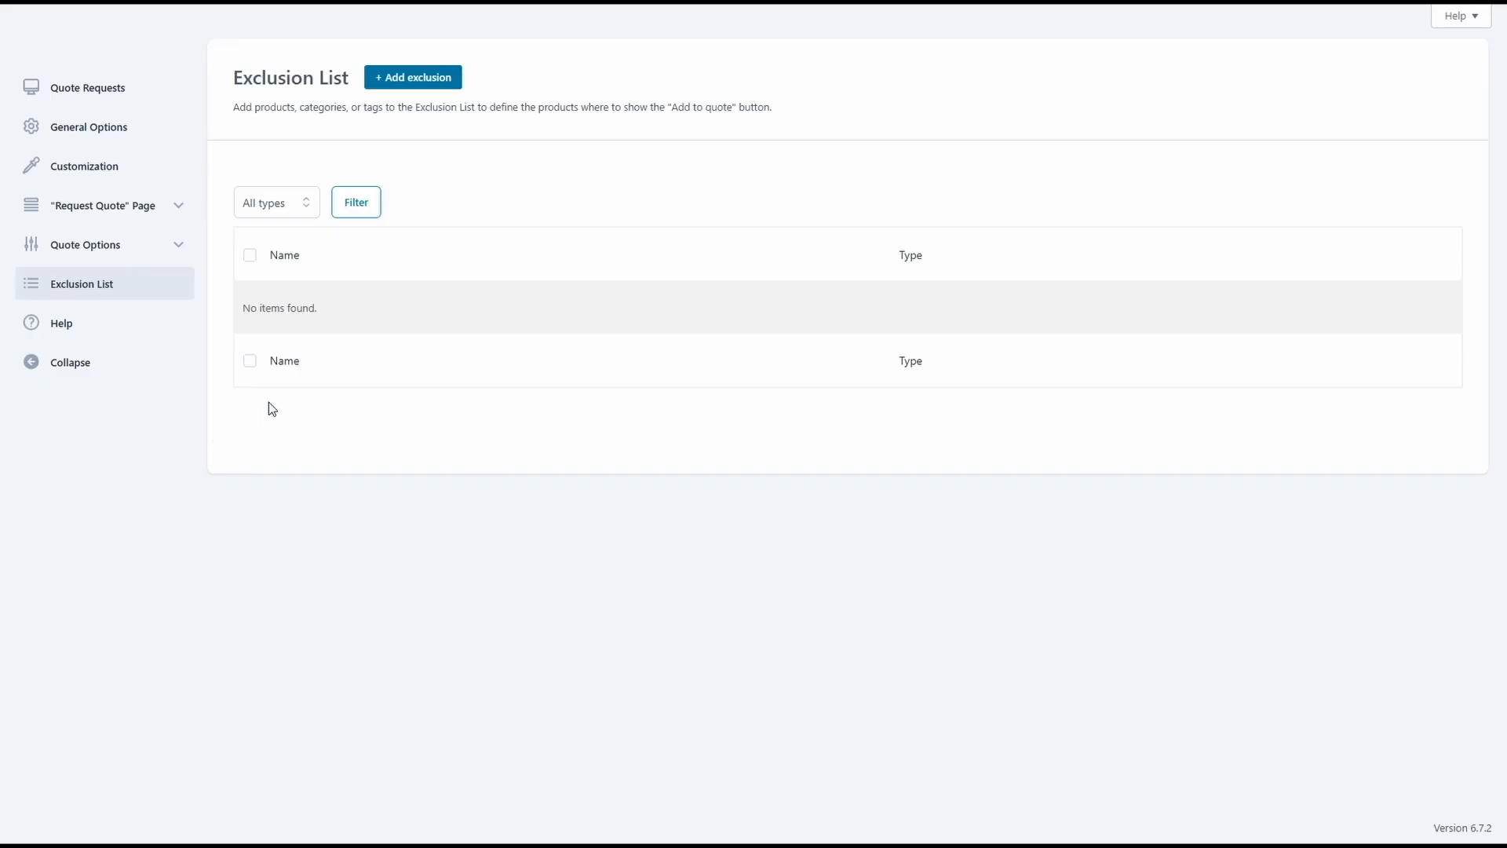
pyautogui.click(421, 85)
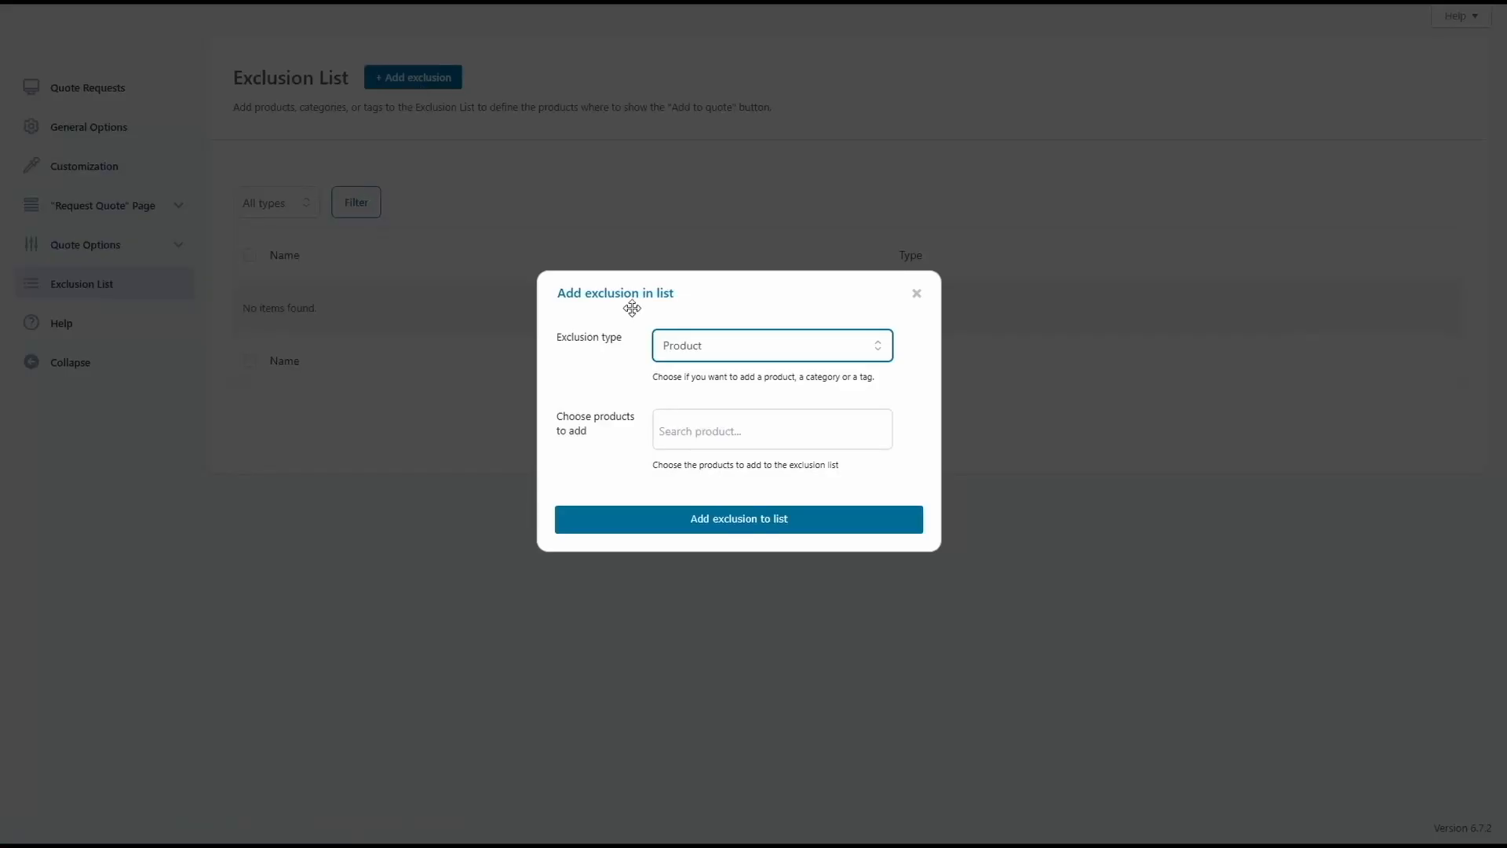
pyautogui.click(694, 351)
pyautogui.click(707, 380)
pyautogui.click(713, 424)
pyautogui.write('dress')
pyautogui.click(733, 473)
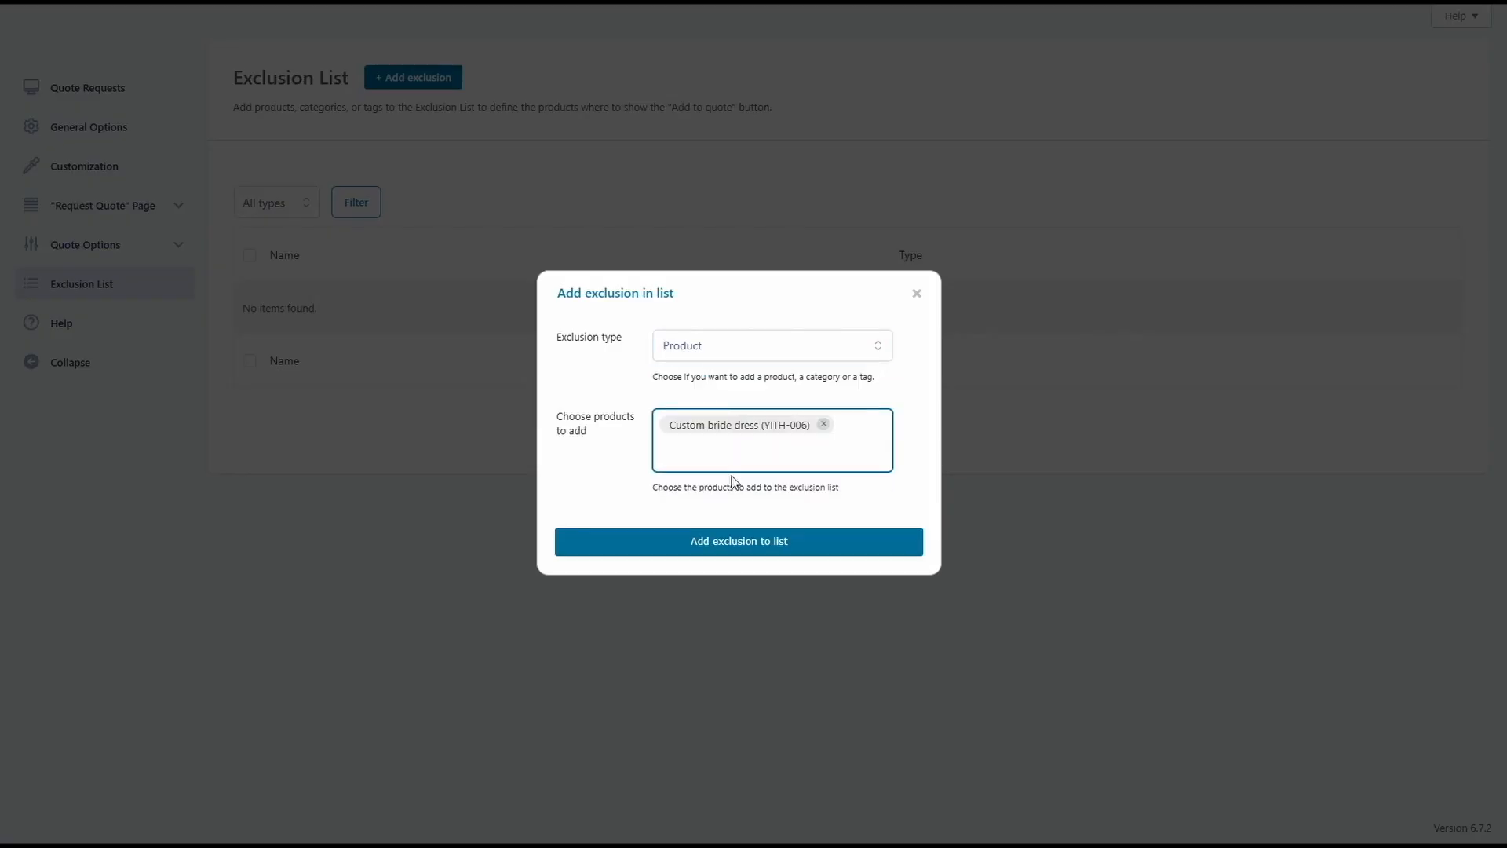
pyautogui.click(730, 543)
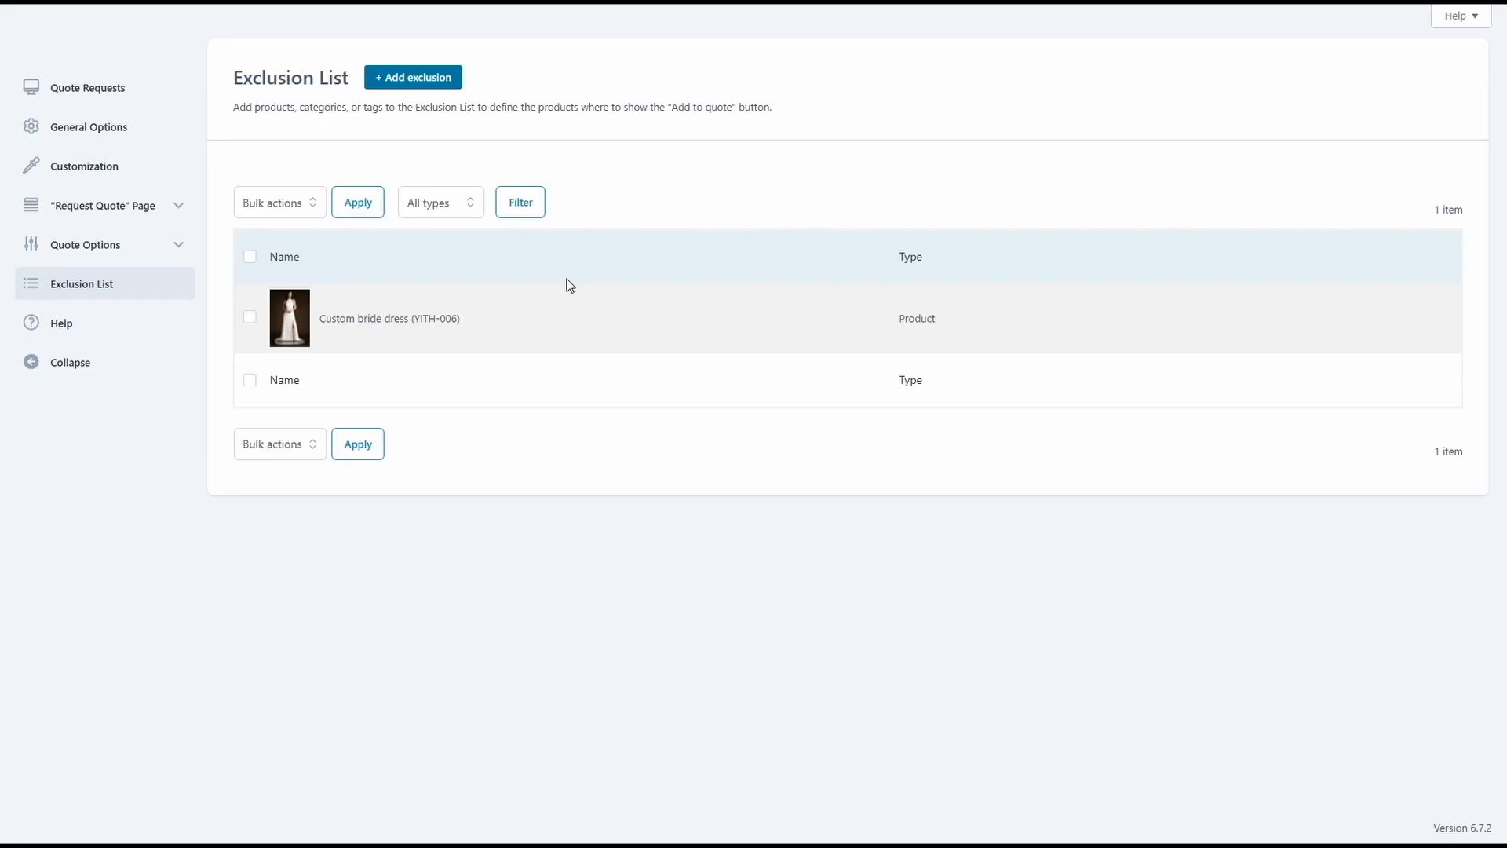
# Check on the storefront product page whether the Custom bride dress offers an "Add to quote" button.
pyautogui.moveTo(468, 339)
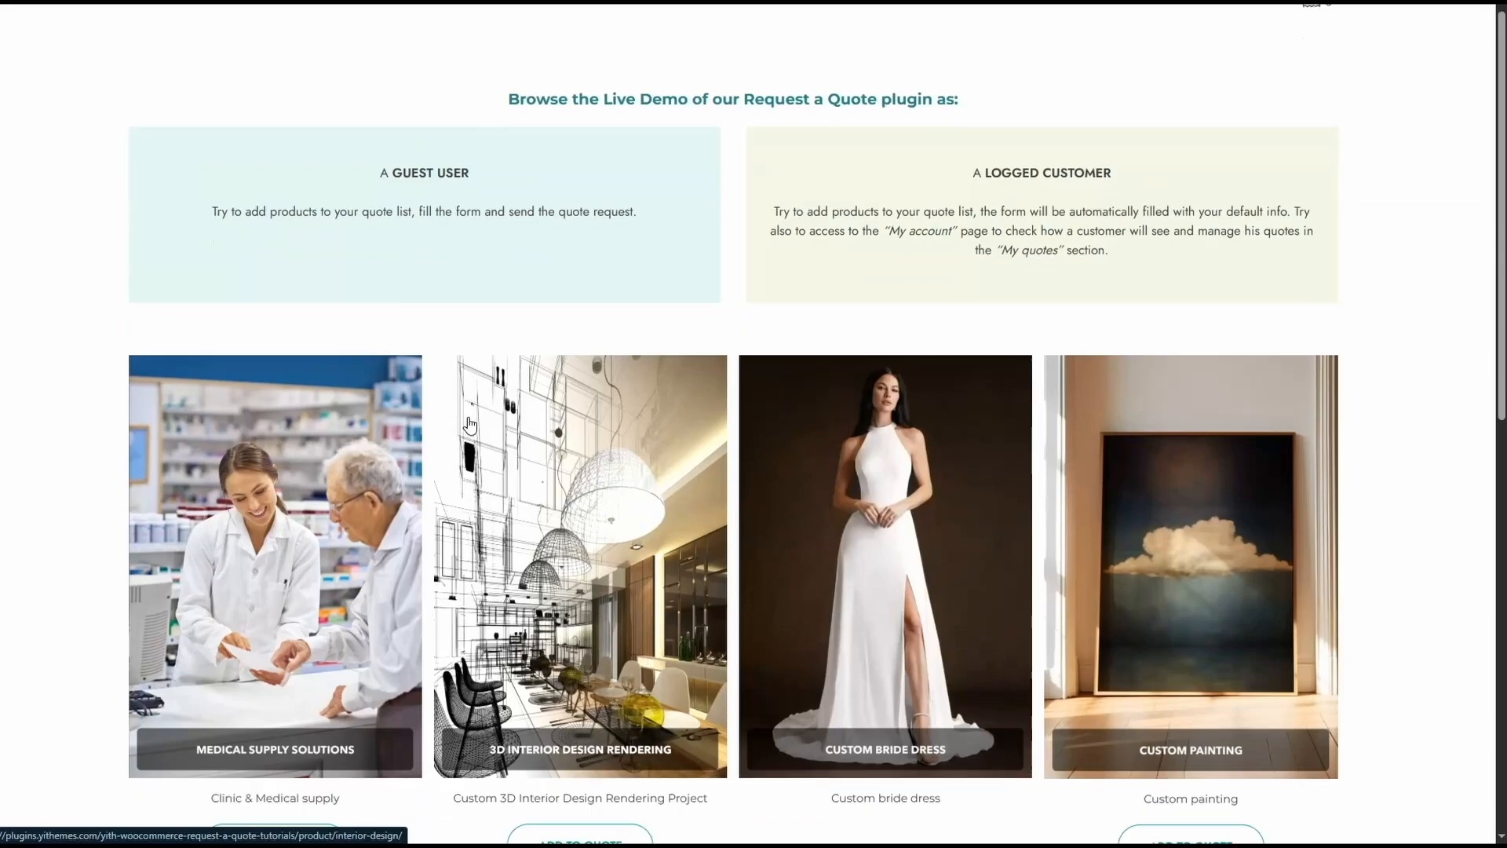
pyautogui.scroll(-3, 796, 673)
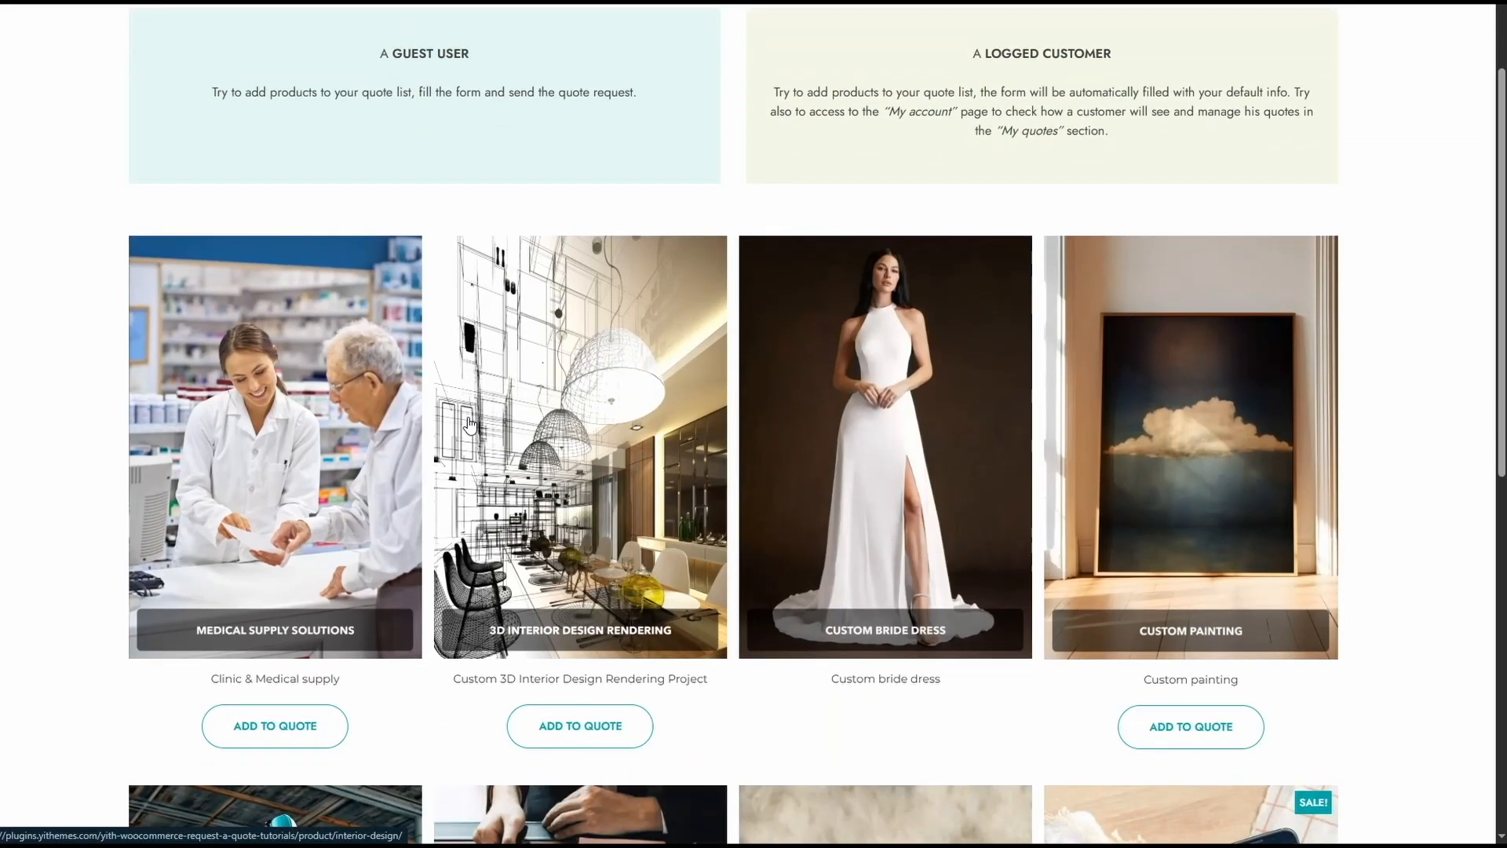